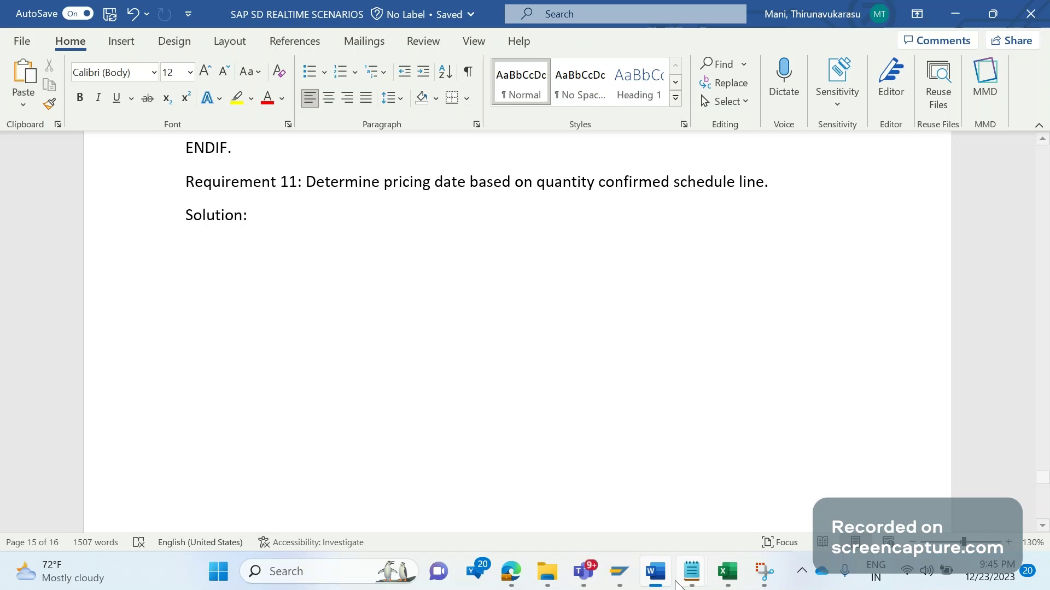
- Log on to the ECC system in client 800 with the suggested user and the password
{"action": "left_click", "coordinate": [619, 571]}
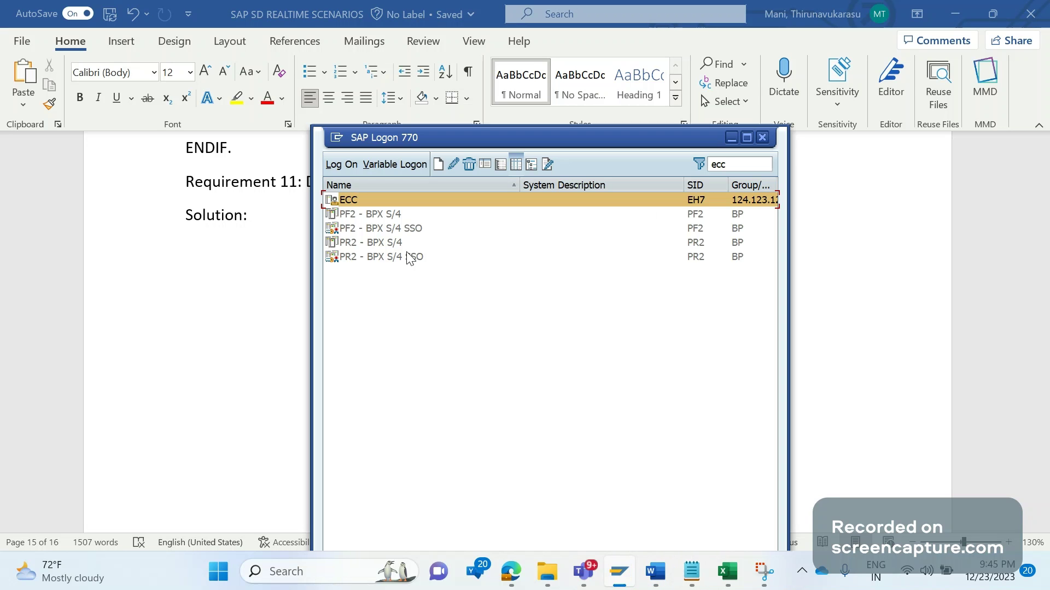
{"action": "double_click", "coordinate": [358, 201]}
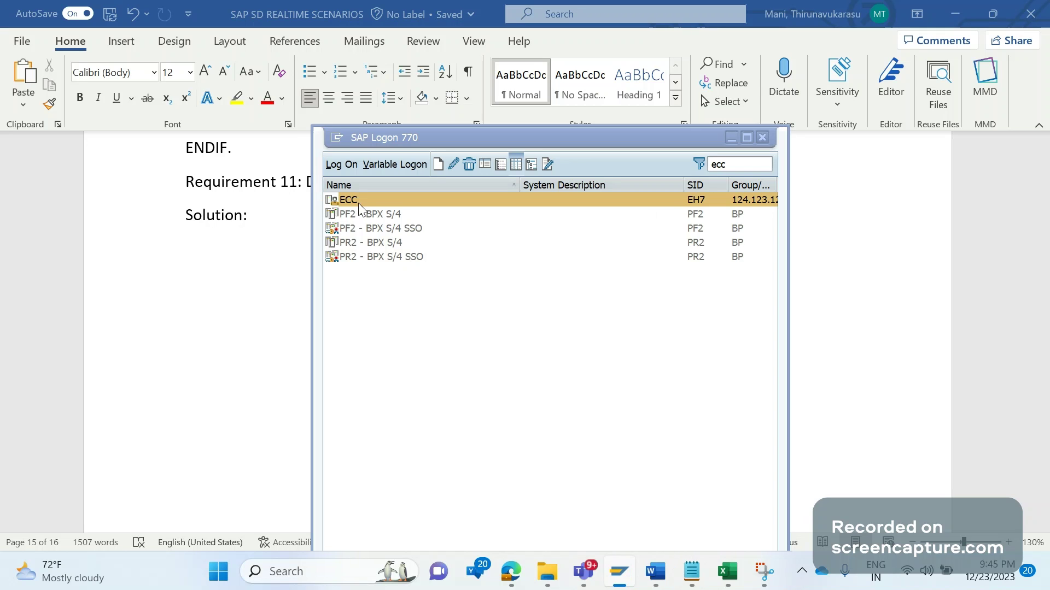
{"action": "type", "text": "c"}
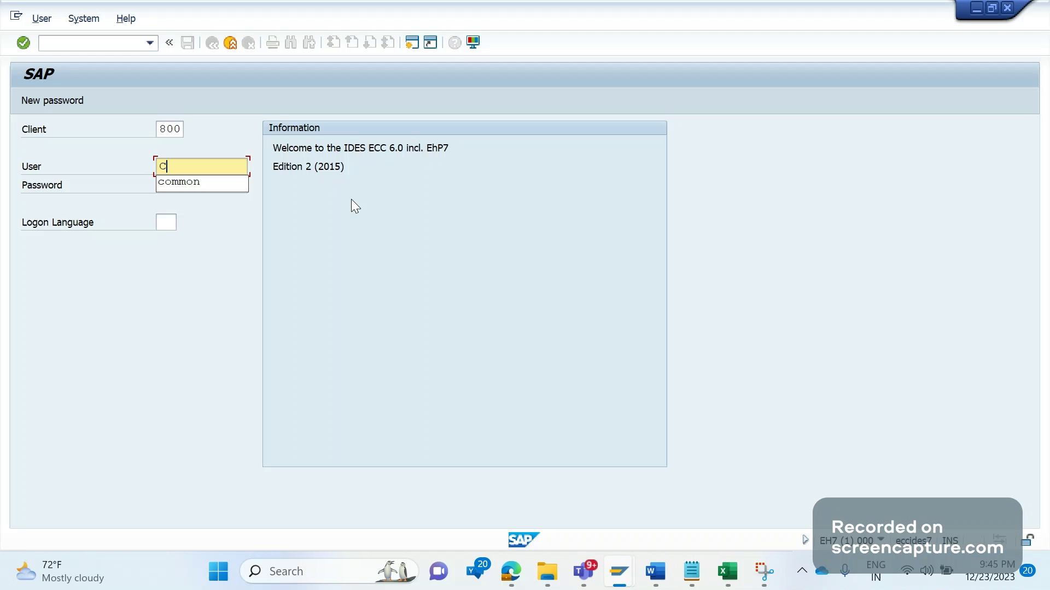
{"action": "type", "text": "o"}
{"action": "key", "text": "Tab"}
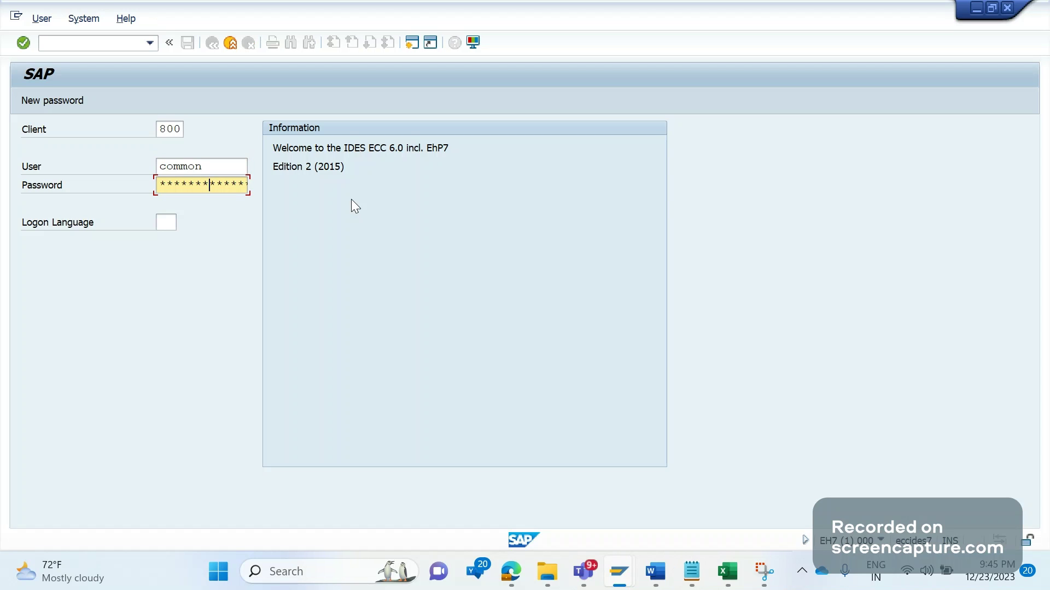
{"action": "key", "text": "Return"}
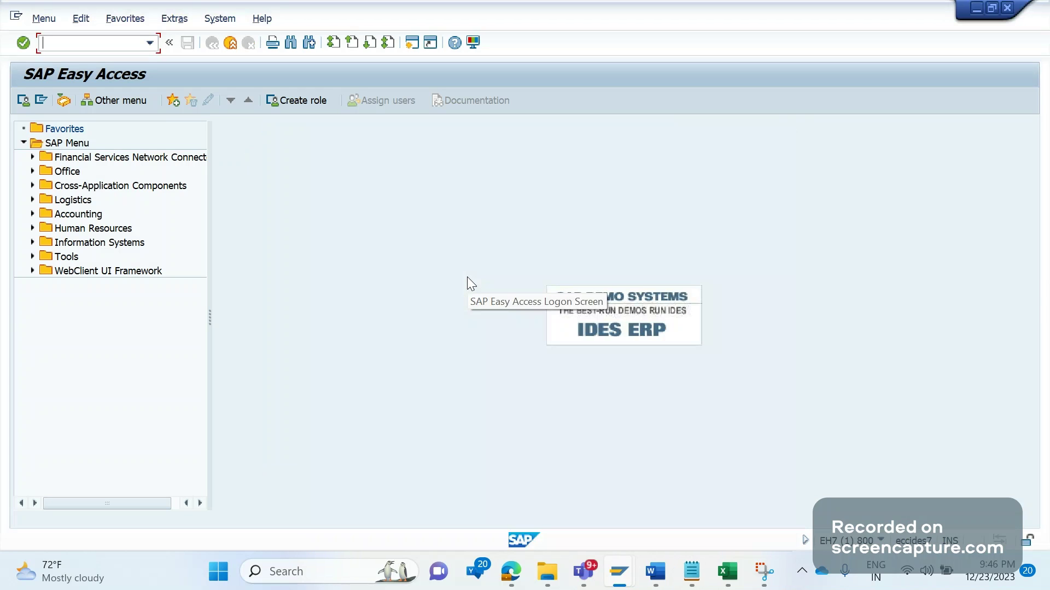
{"action": "key", "text": "super+Tab"}
- Under Solution, type 'Pricing date will be determined from sales document type controls'
{"action": "key", "text": "Right"}
{"action": "key", "text": "Right"}
{"action": "key", "text": "Return"}
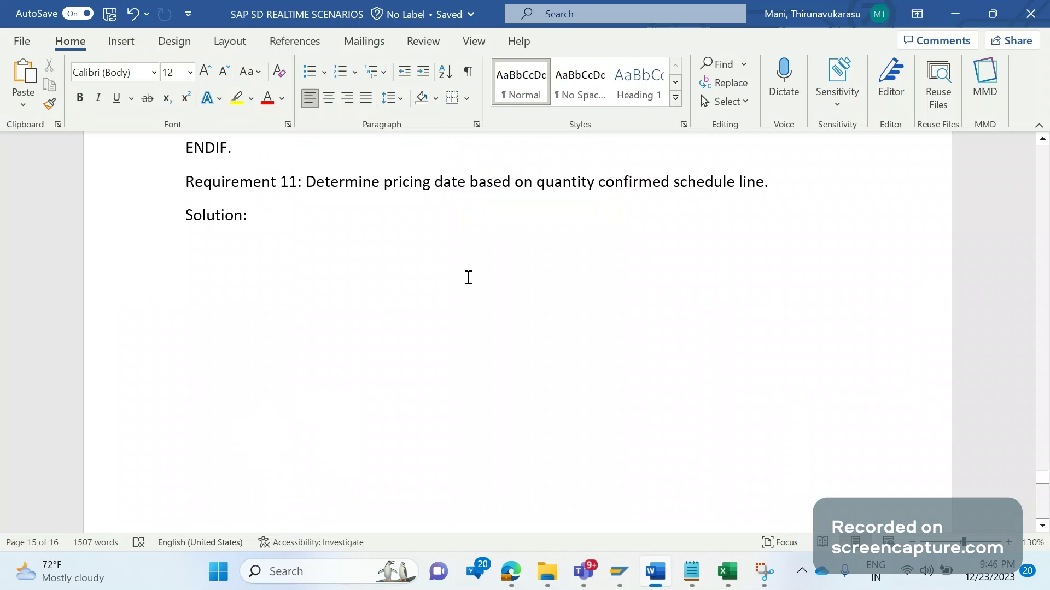
{"action": "key", "text": "ctrl+z"}
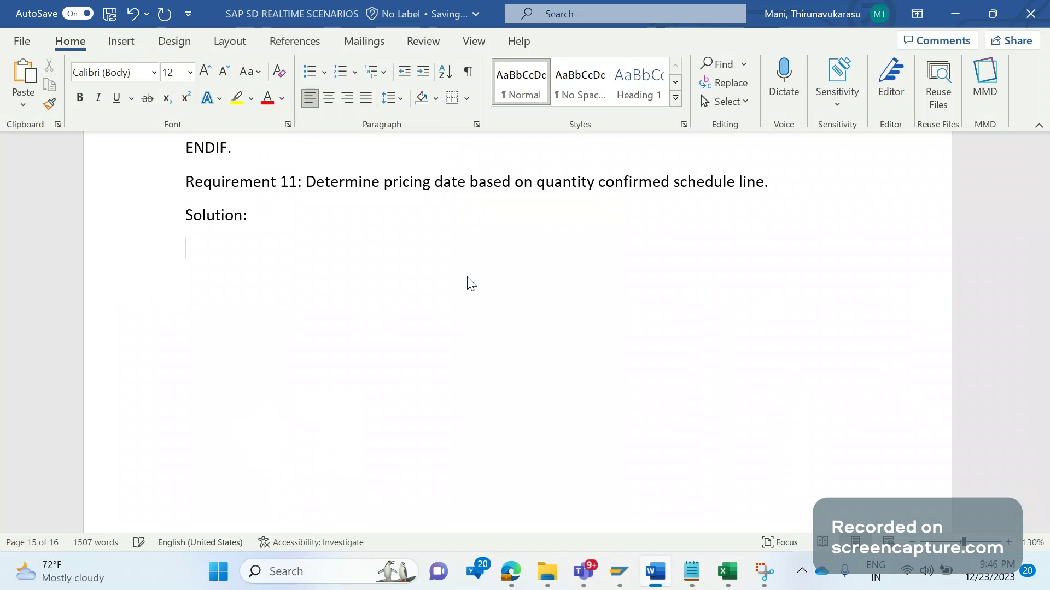
{"action": "type", "text": "Pric"}
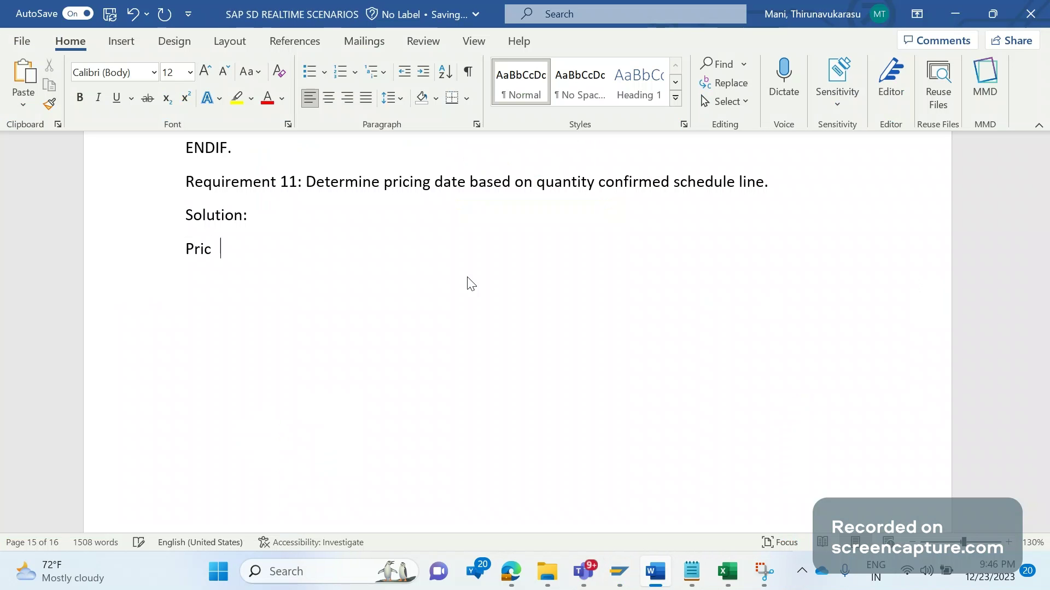
{"action": "key", "text": "BackSpace"}
{"action": "type", "text": "ing date will be d"}
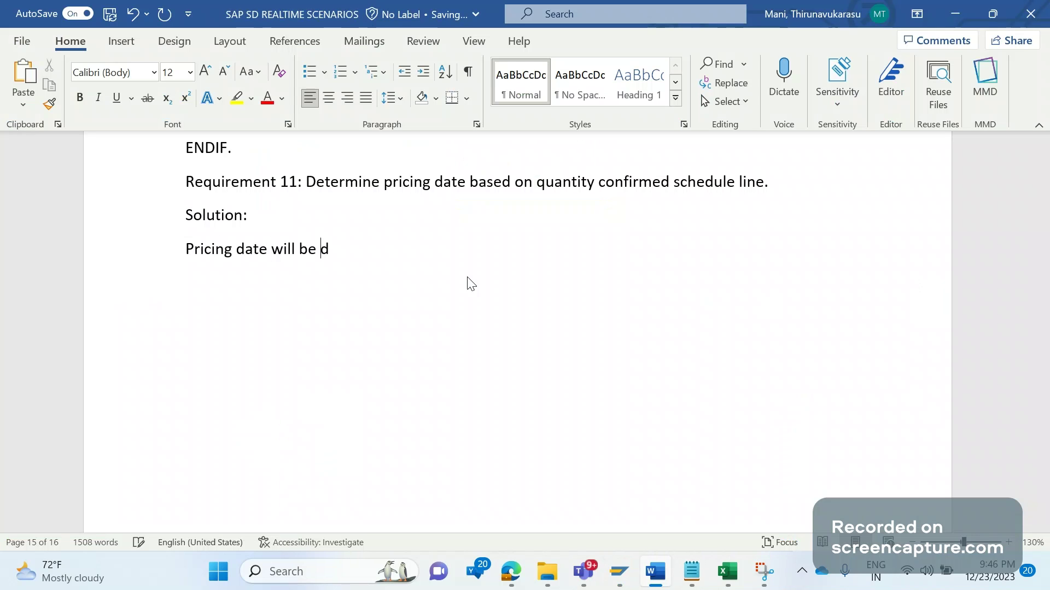
{"action": "type", "text": "etermined from "}
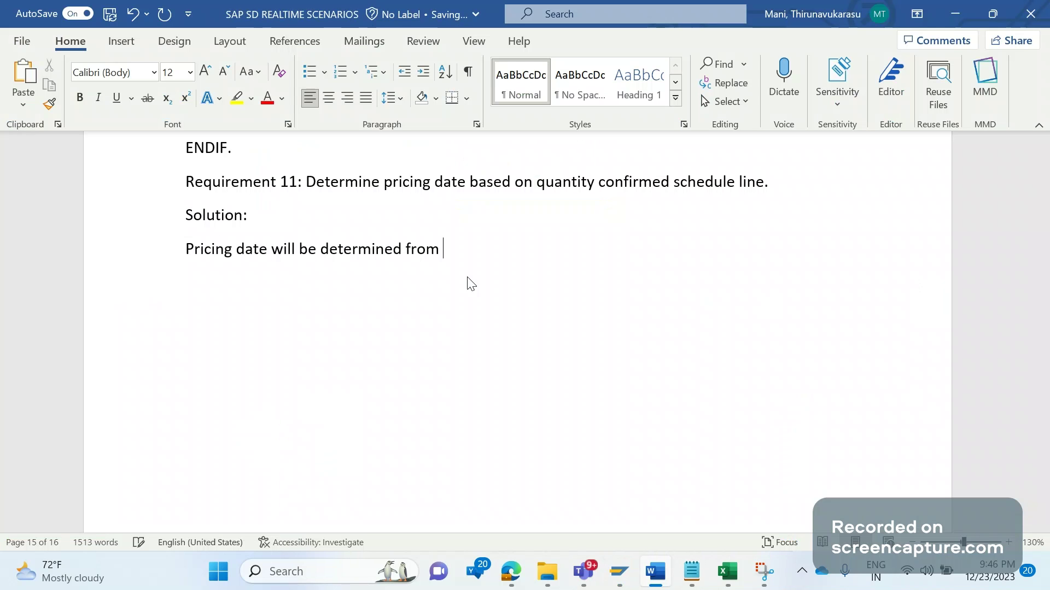
{"action": "type", "text": "sales docume"}
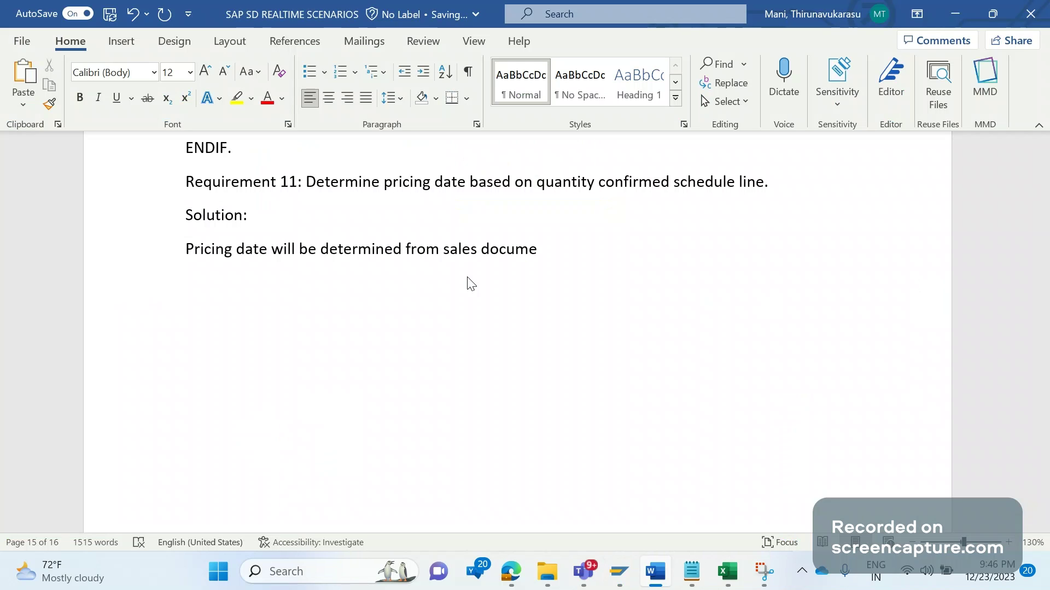
{"action": "type", "text": "nt t"}
{"action": "type", "text": "pe"}
{"action": "key", "text": "BackSpace"}
{"action": "key", "text": "BackSpace"}
{"action": "type", "text": "yp"}
{"action": "key", "text": "BackSpace"}
{"action": "type", "text": "e controls"}
- Add the line 'Tcode: VOV8' below the sentence
{"action": "key", "text": "Return"}
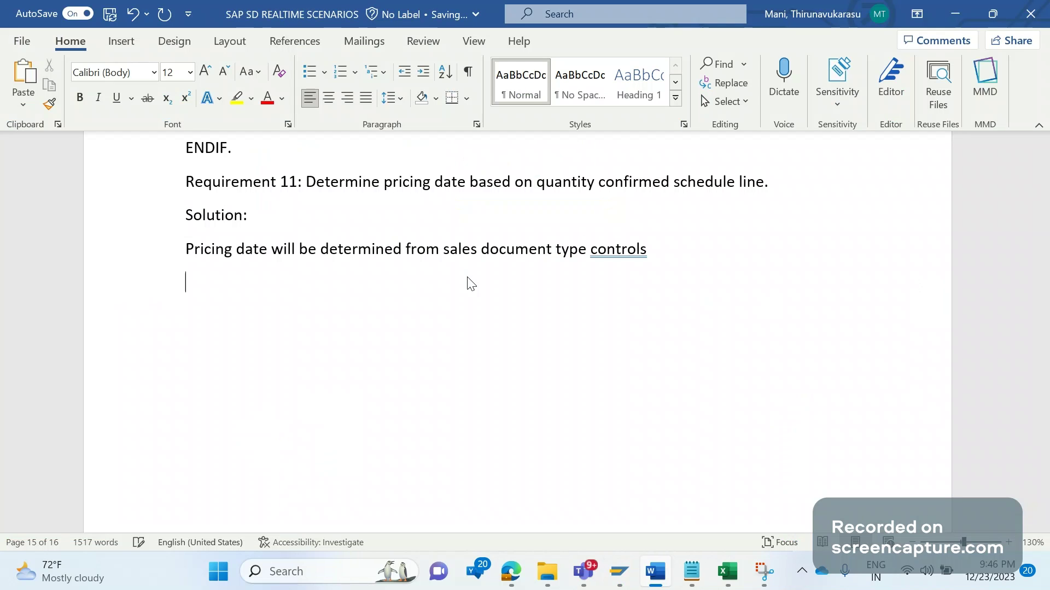
{"action": "type", "text": "Tcode: VOV"}
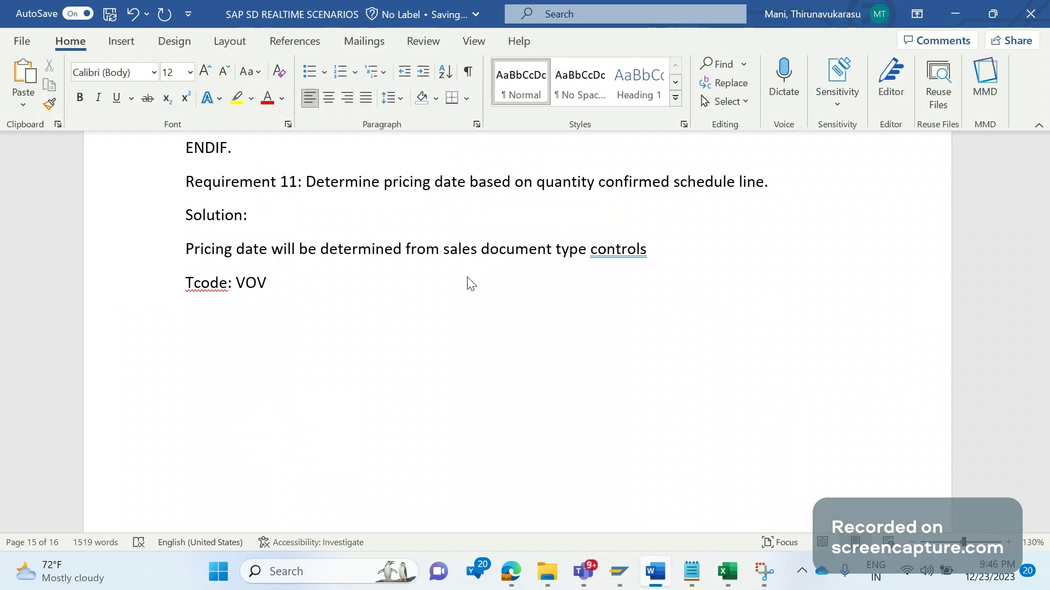
{"action": "type", "text": "8"}
{"action": "double_click", "coordinate": [632, 251]}
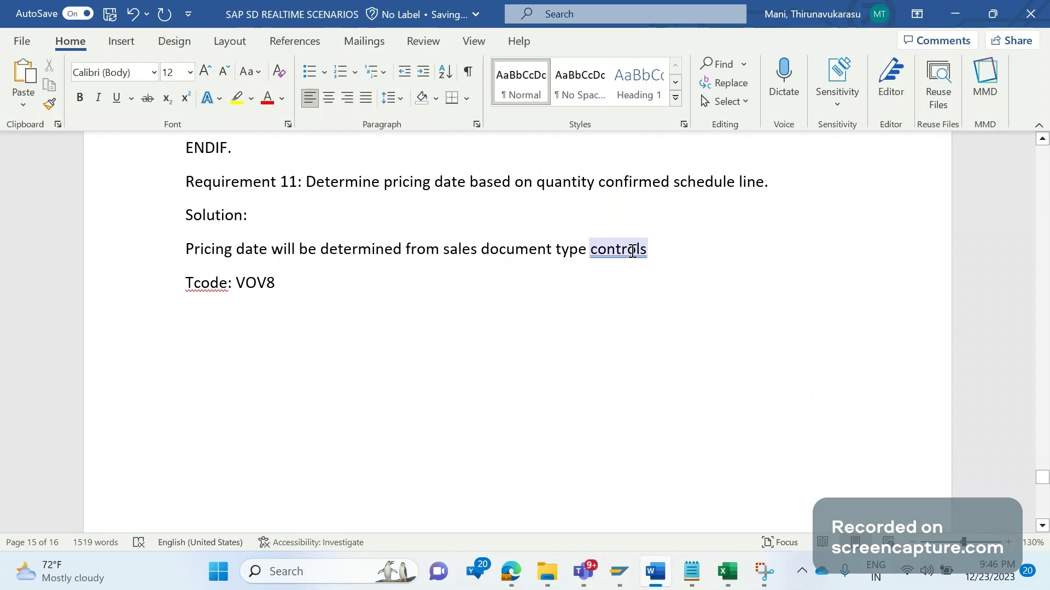
{"action": "left_click", "coordinate": [657, 252]}
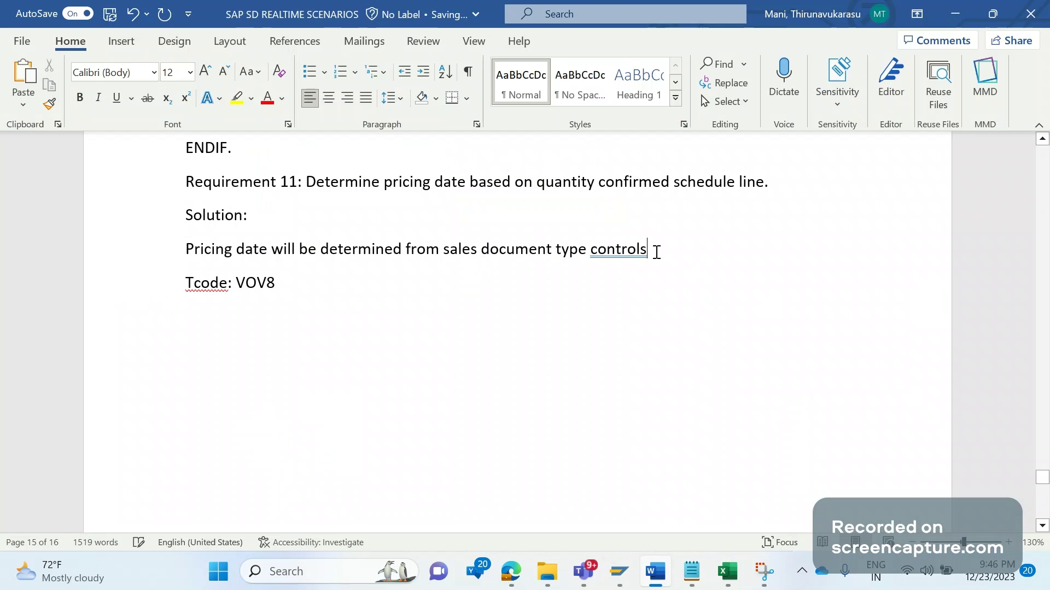
- End the sentence with a period, then open VOV8 positioned on sales document type OR
{"action": "type", "text": "."}
{"action": "mouse_move", "coordinate": [618, 572]}
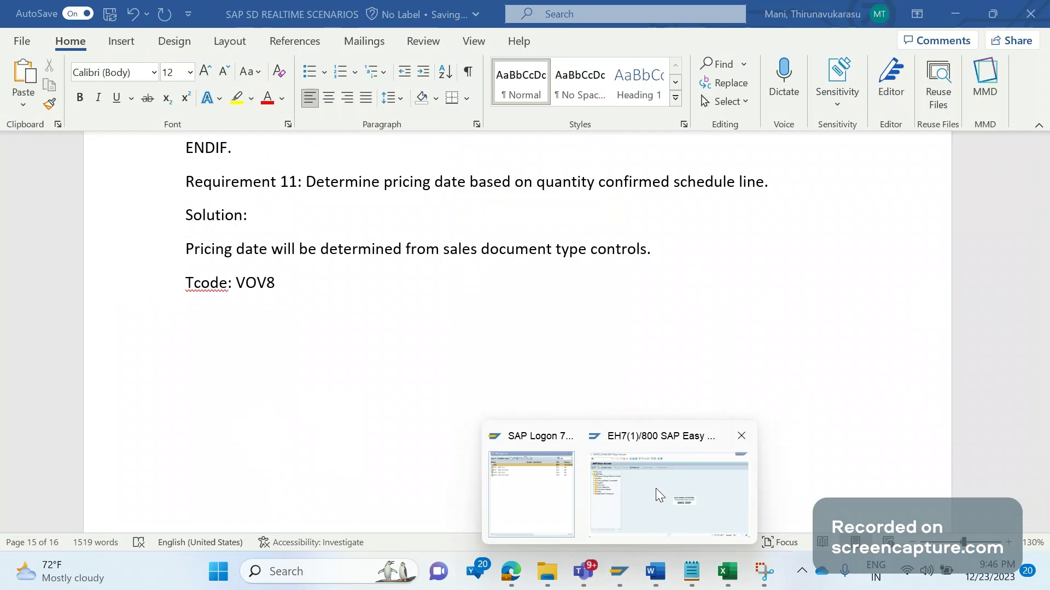
{"action": "left_click", "coordinate": [655, 487]}
{"action": "type", "text": "/N"}
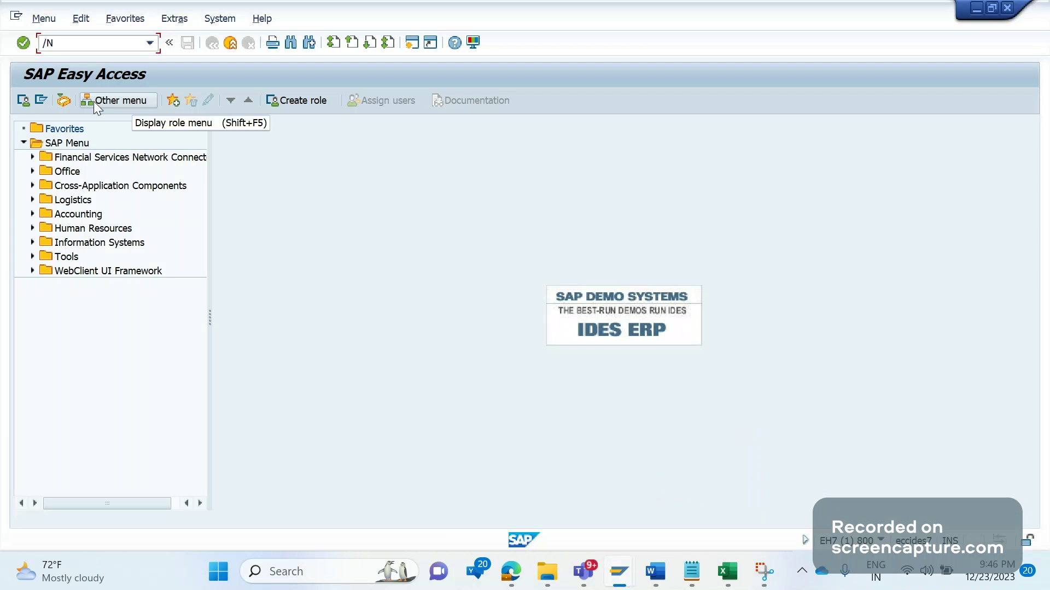
{"action": "type", "text": "VOV8"}
{"action": "key", "text": "Return"}
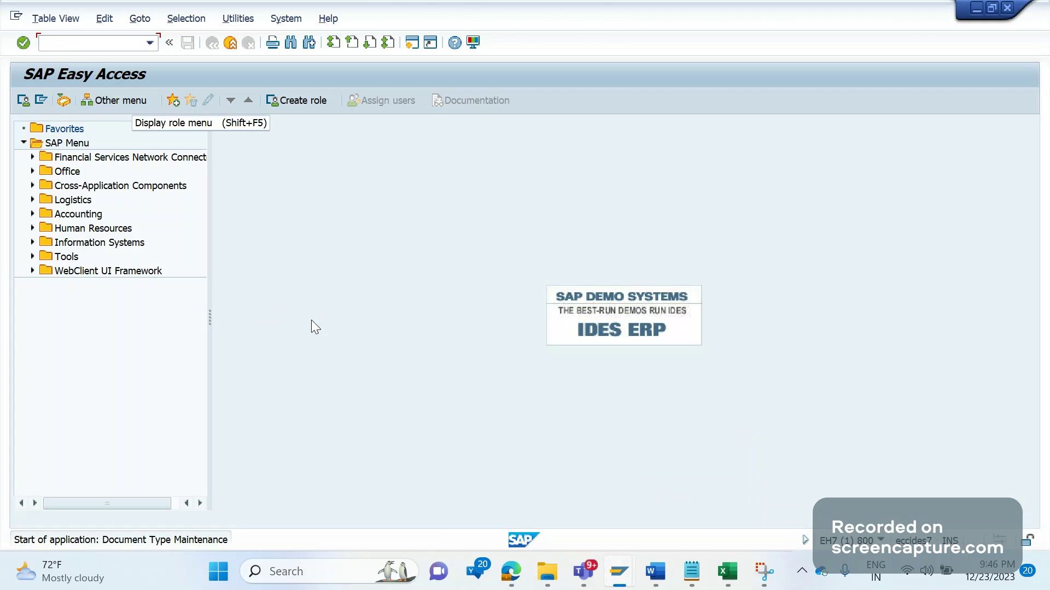
{"action": "left_click", "coordinate": [113, 498]}
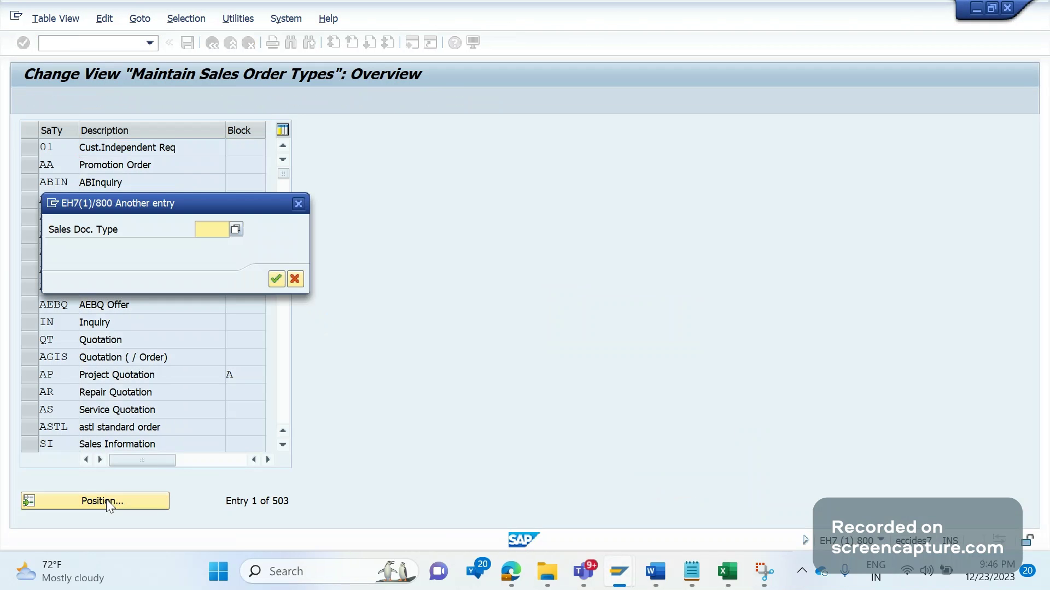
{"action": "type", "text": "OR"}
{"action": "key", "text": "Return"}
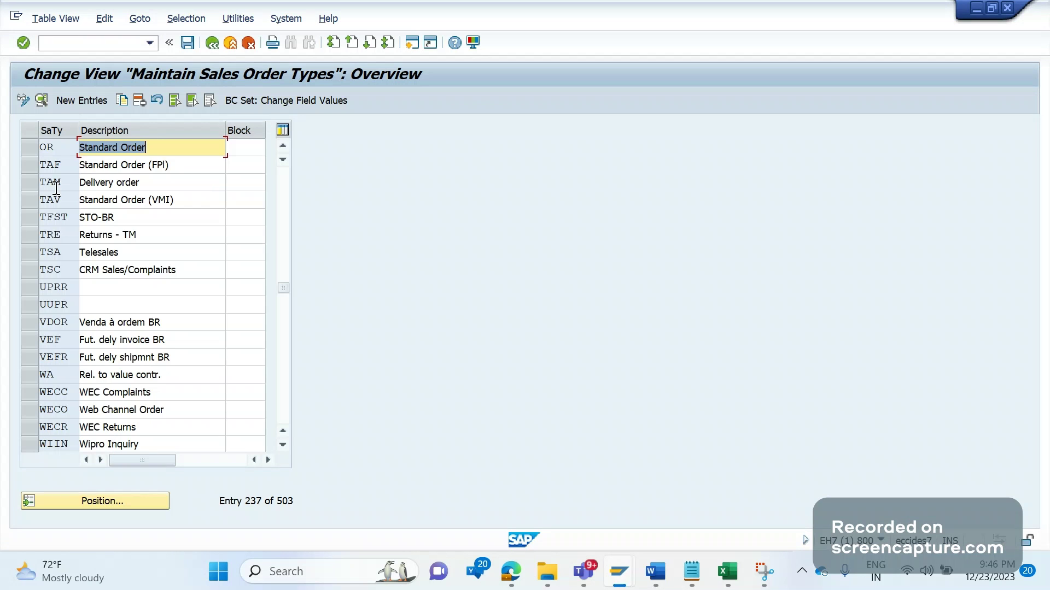
- Open the OR Standard Order details and scroll to its pricing date settings
{"action": "left_click", "coordinate": [54, 151]}
{"action": "double_click", "coordinate": [55, 151]}
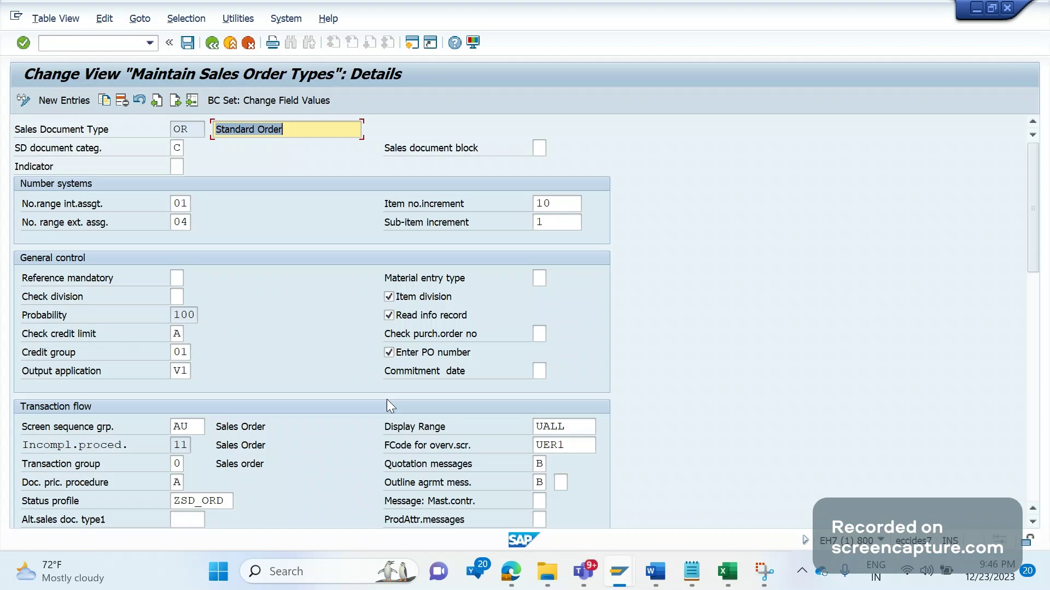
{"action": "scroll", "coordinate": [386, 400], "scroll_direction": "down", "scroll_amount": 3}
{"action": "scroll", "coordinate": [375, 416], "scroll_direction": "down", "scroll_amount": 2}
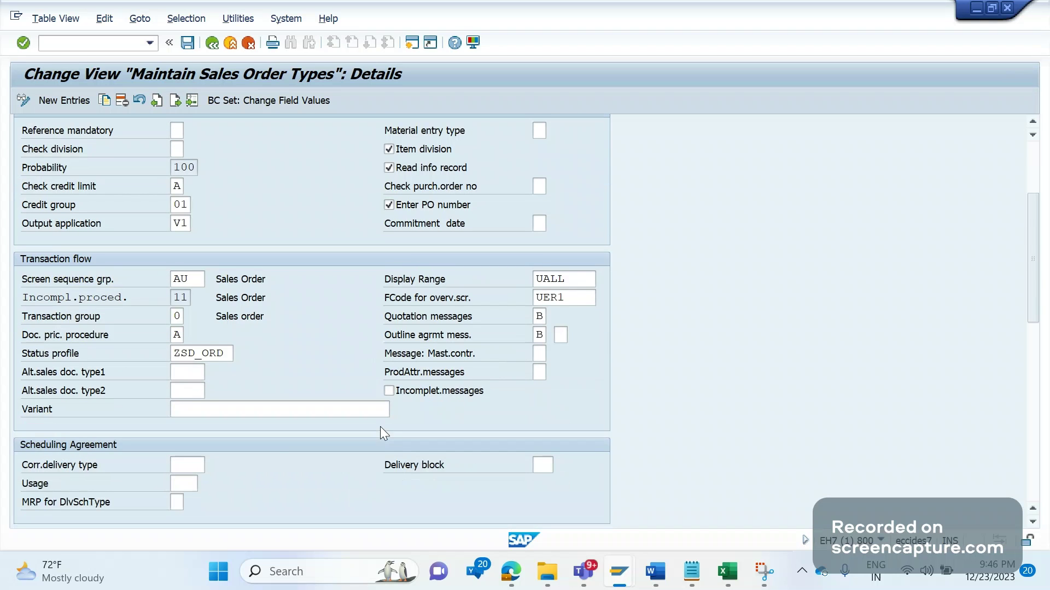
{"action": "left_click_drag", "start_coordinate": [1027, 203], "coordinate": [1034, 368]}
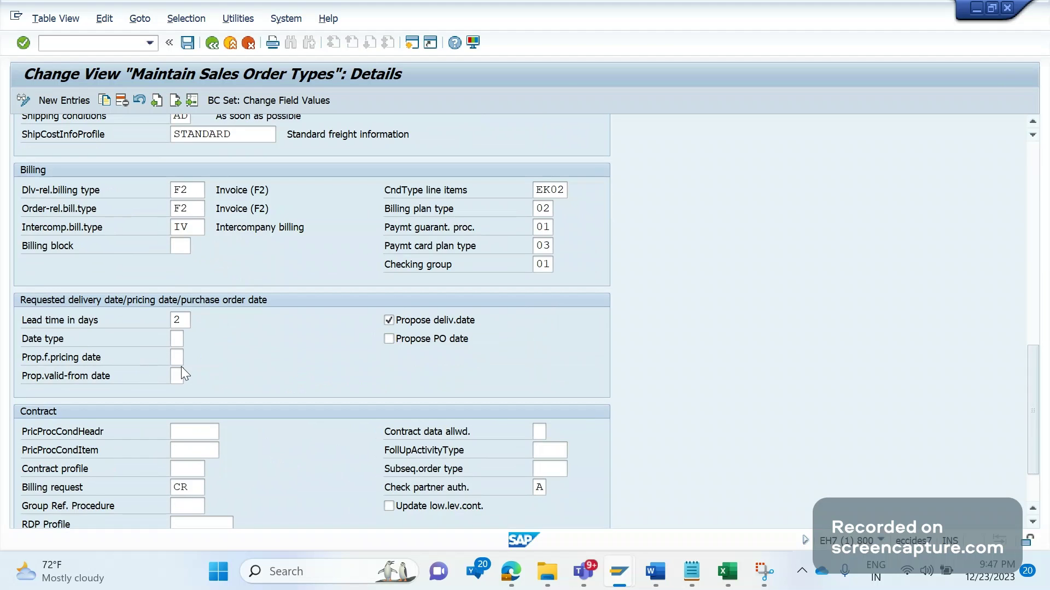
{"action": "key", "text": "alt+Tab"}
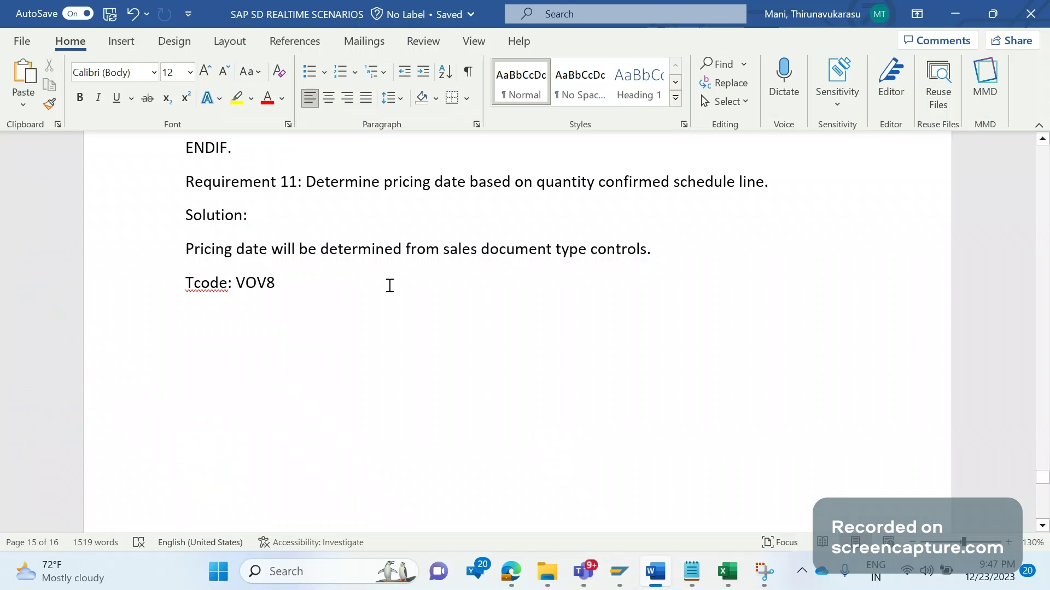
- Add the line 'table: TVAK-PRDATV' below 'Tcode: VOV8'
{"action": "left_click", "coordinate": [390, 285]}
{"action": "key", "text": "Return"}
{"action": "type", "text": "D"}
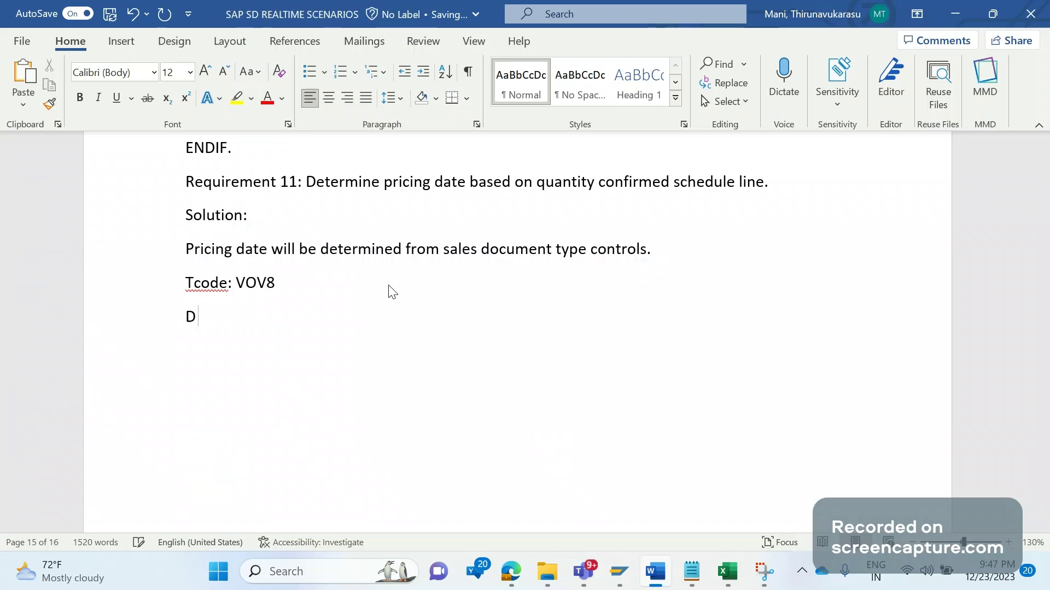
{"action": "key", "text": "BackSpace"}
{"action": "type", "text": "table:"}
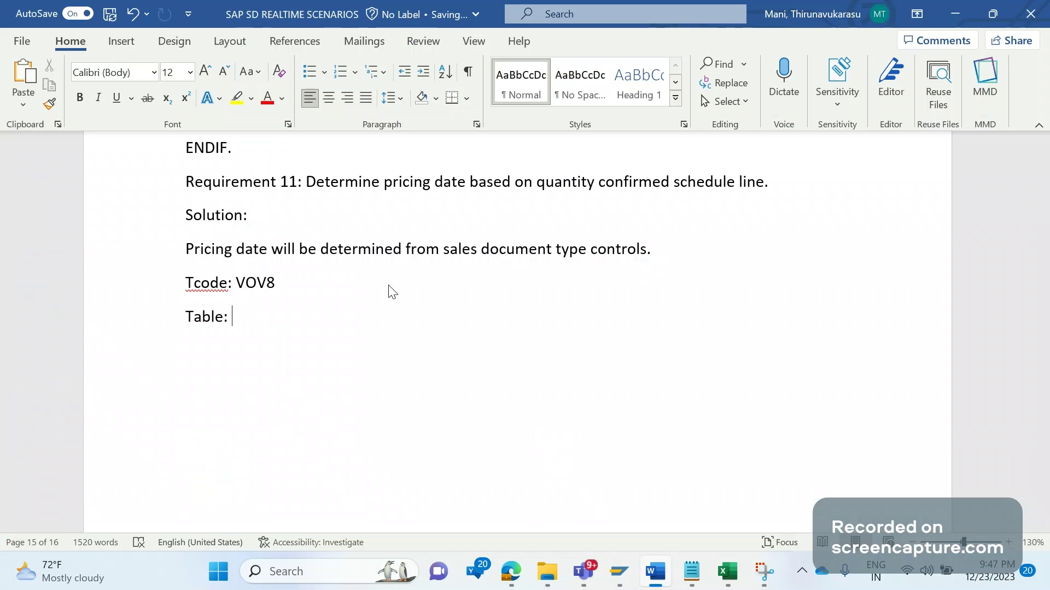
{"action": "type", "text": " TVAK-PRA"}
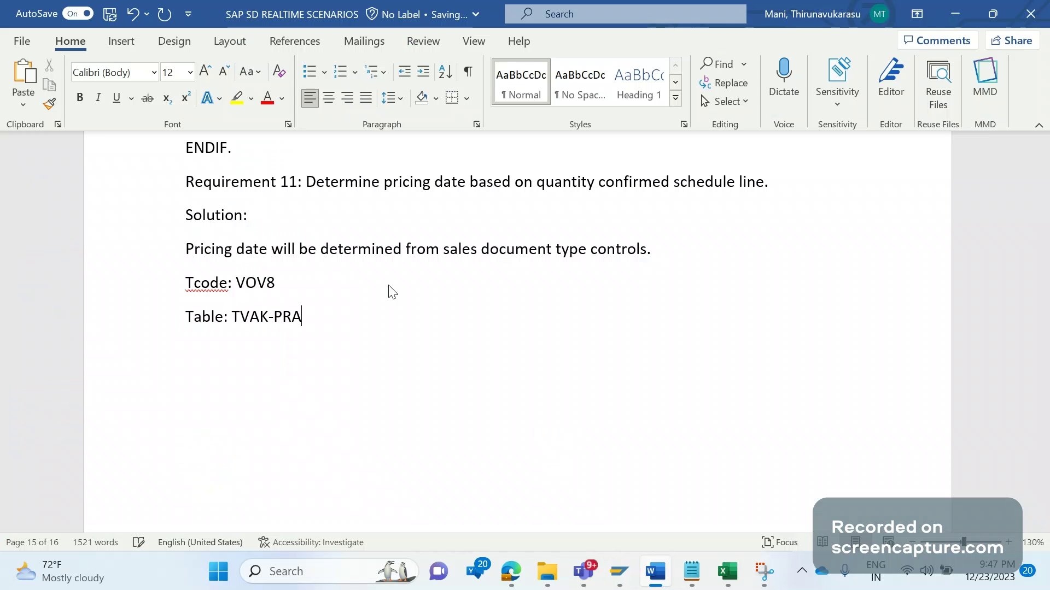
{"action": "key", "text": "BackSpace"}
{"action": "type", "text": "DATV"}
{"action": "key", "text": "alt+Tab"}
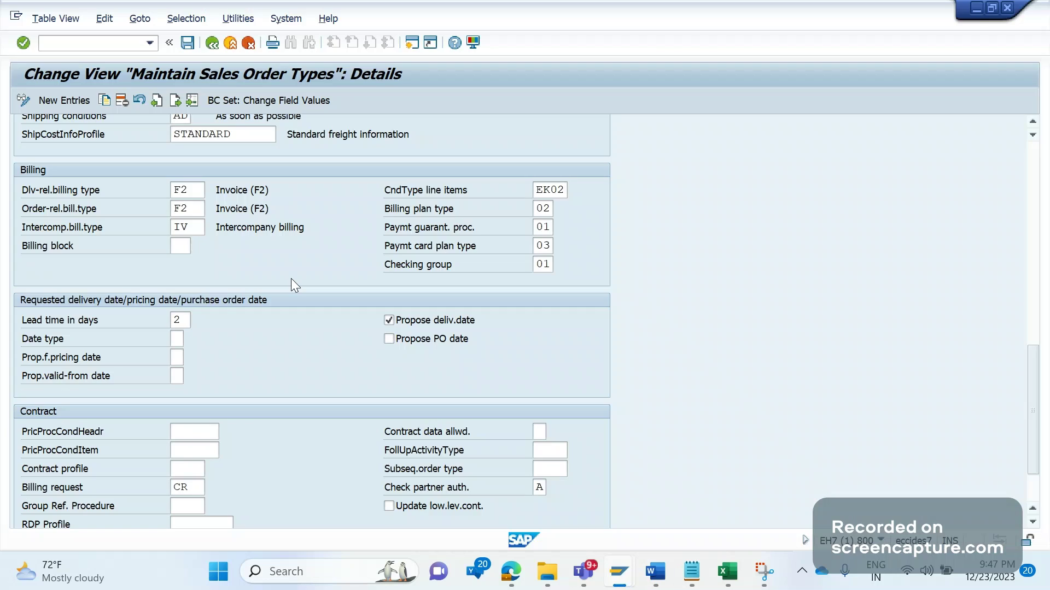
- Open the general table display with /OSE1 in a new session and load table TVAK
{"action": "left_click", "coordinate": [91, 47]}
{"action": "type", "text": "/OSE1"}
{"action": "key", "text": "Return"}
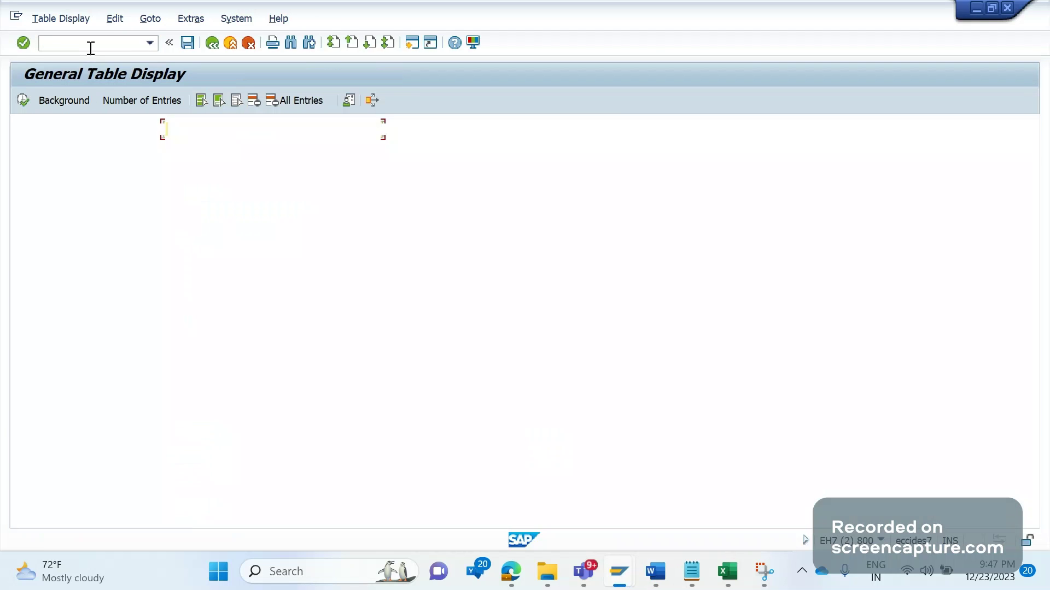
{"action": "type", "text": "T"}
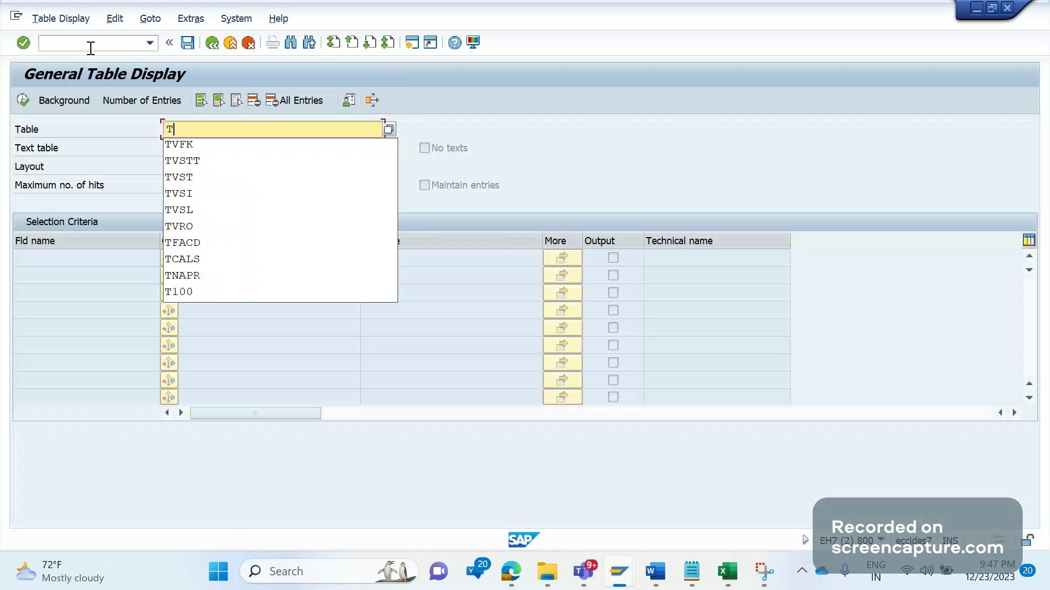
{"action": "type", "text": "VAK"}
{"action": "key", "text": "Return"}
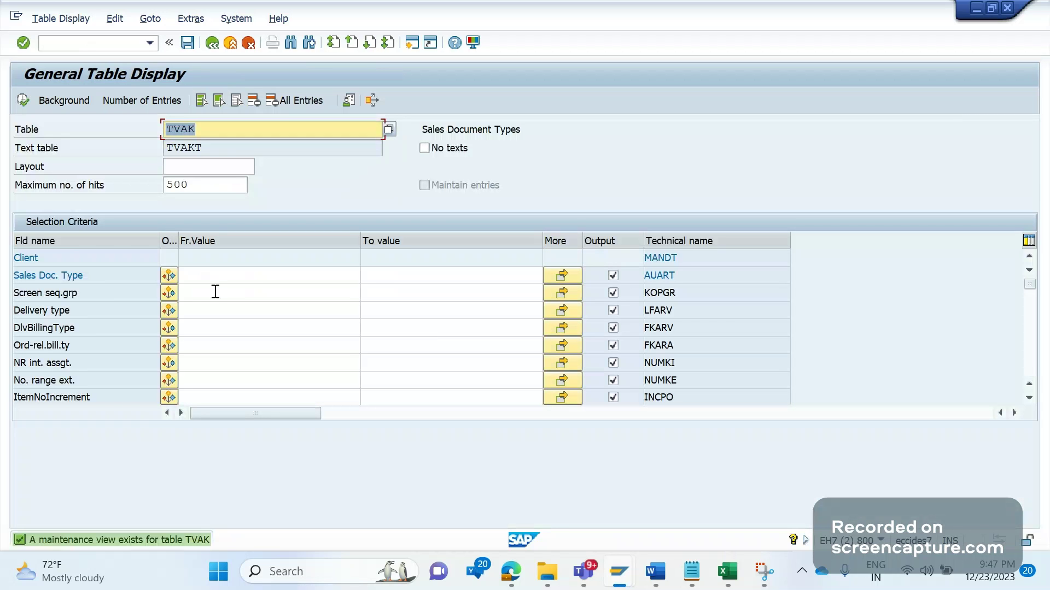
- Search TVAK's selection fields for the pricing-date field PRDATV
{"action": "left_click", "coordinate": [226, 363]}
{"action": "scroll", "coordinate": [227, 363], "scroll_direction": "down", "scroll_amount": 3}
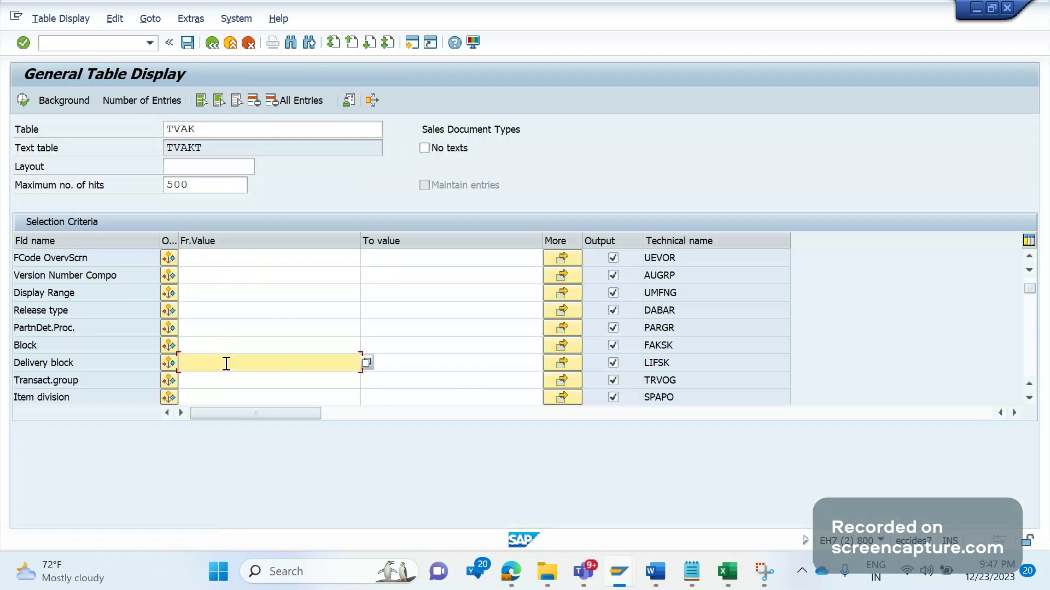
{"action": "scroll", "coordinate": [228, 366], "scroll_direction": "down", "scroll_amount": 3}
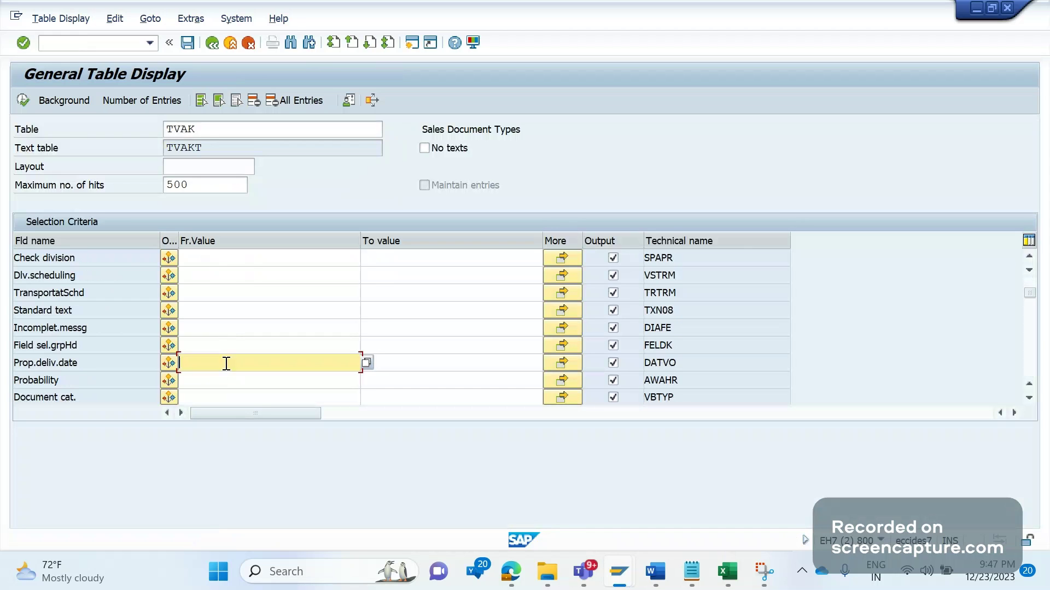
{"action": "key", "text": "ctrl+f"}
{"action": "type", "text": "P"}
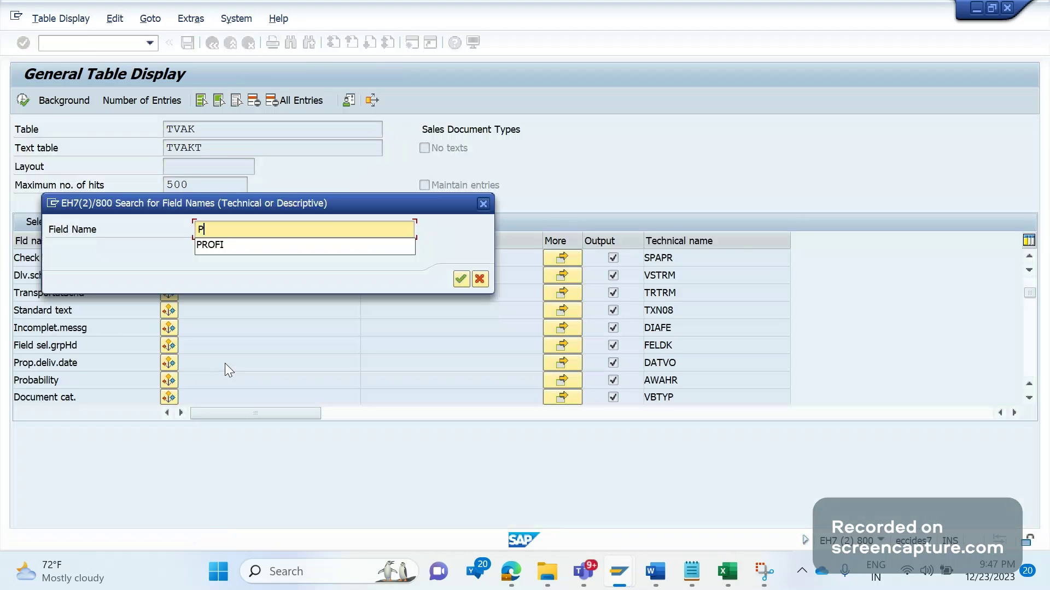
{"action": "type", "text": "RDATV"}
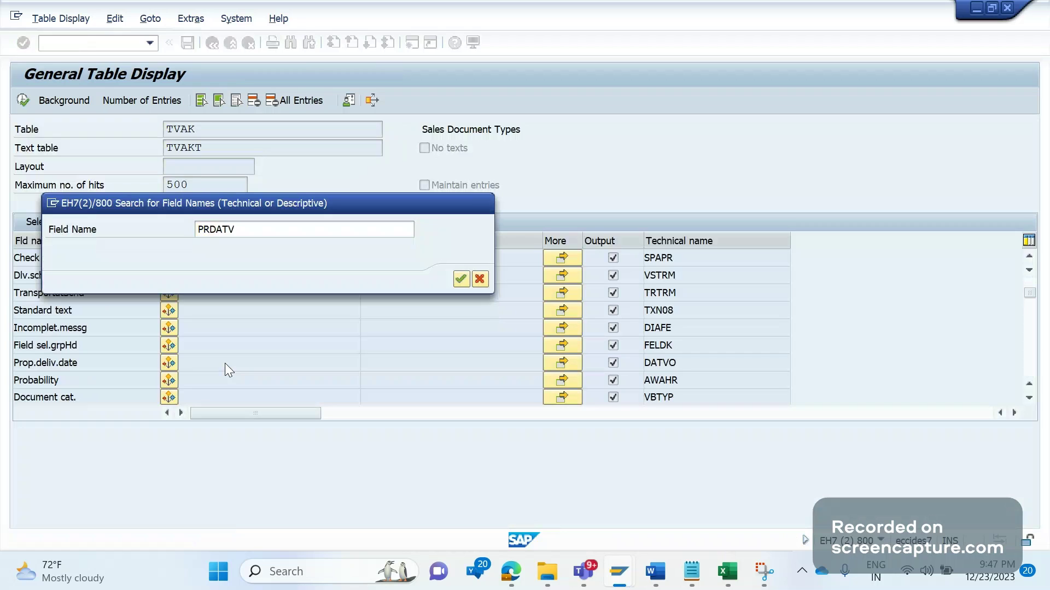
{"action": "key", "text": "Return"}
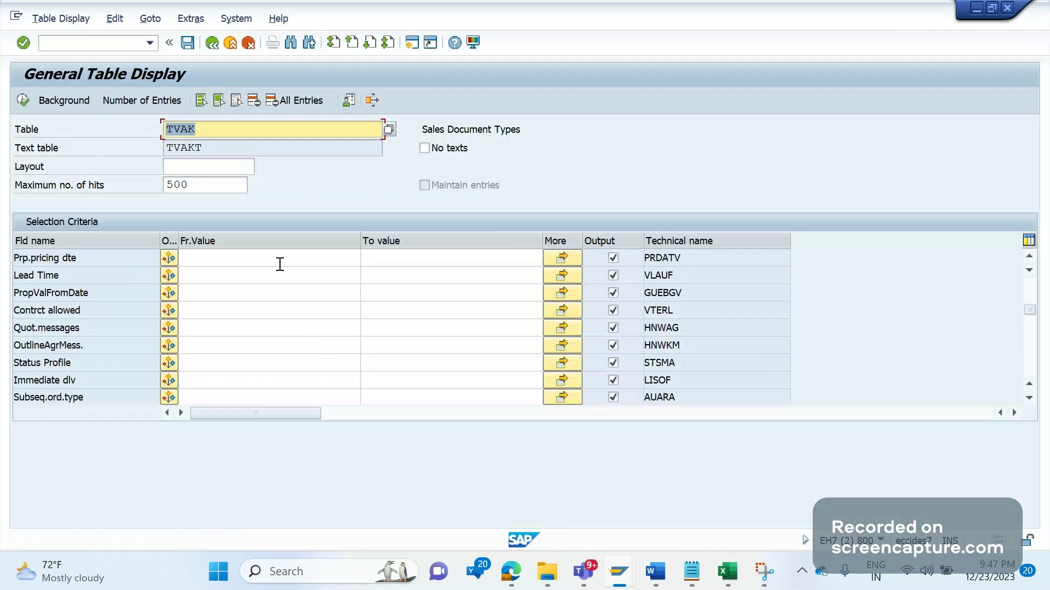
{"action": "left_click", "coordinate": [207, 128]}
{"action": "left_click_drag", "start_coordinate": [207, 128], "coordinate": [172, 129]}
- Show OR's four proposed pricing date options in a widened value list, then return to TVAK
{"action": "mouse_move", "coordinate": [629, 567]}
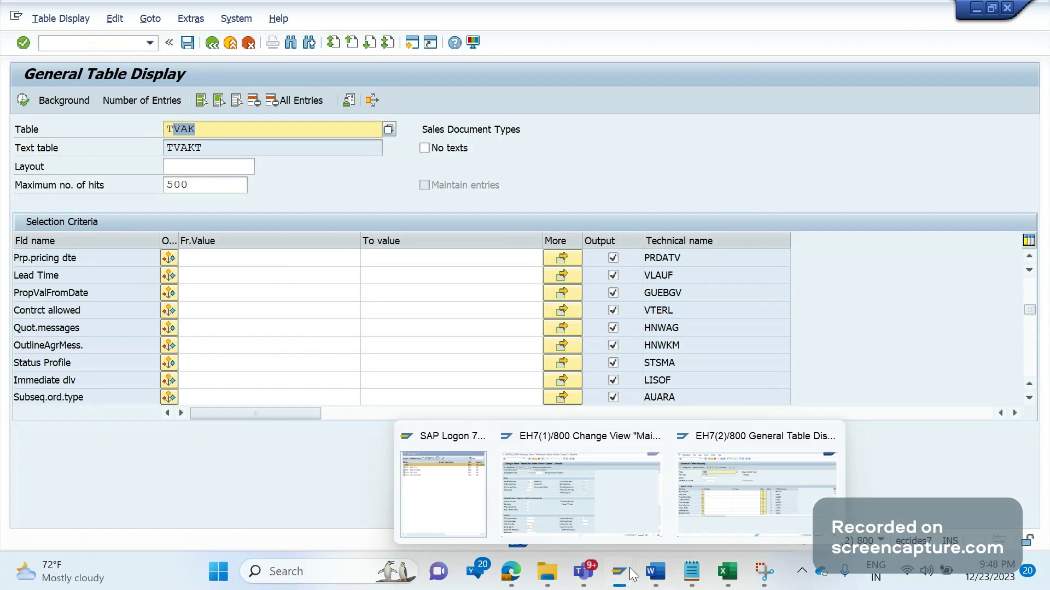
{"action": "left_click", "coordinate": [568, 486]}
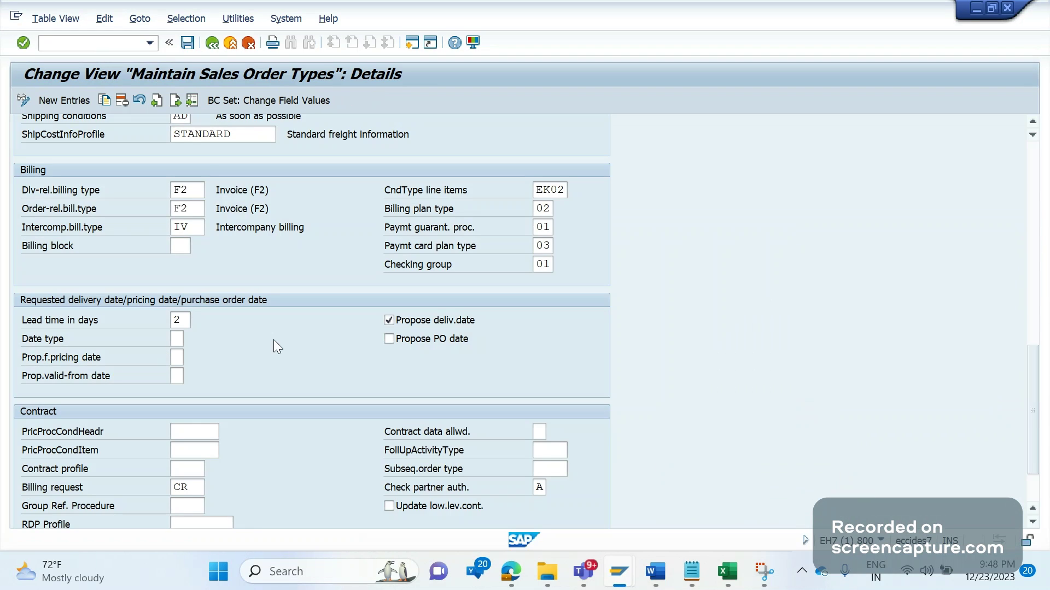
{"action": "scroll", "coordinate": [273, 339], "scroll_direction": "up", "scroll_amount": 1}
{"action": "scroll", "coordinate": [269, 359], "scroll_direction": "down", "scroll_amount": 1}
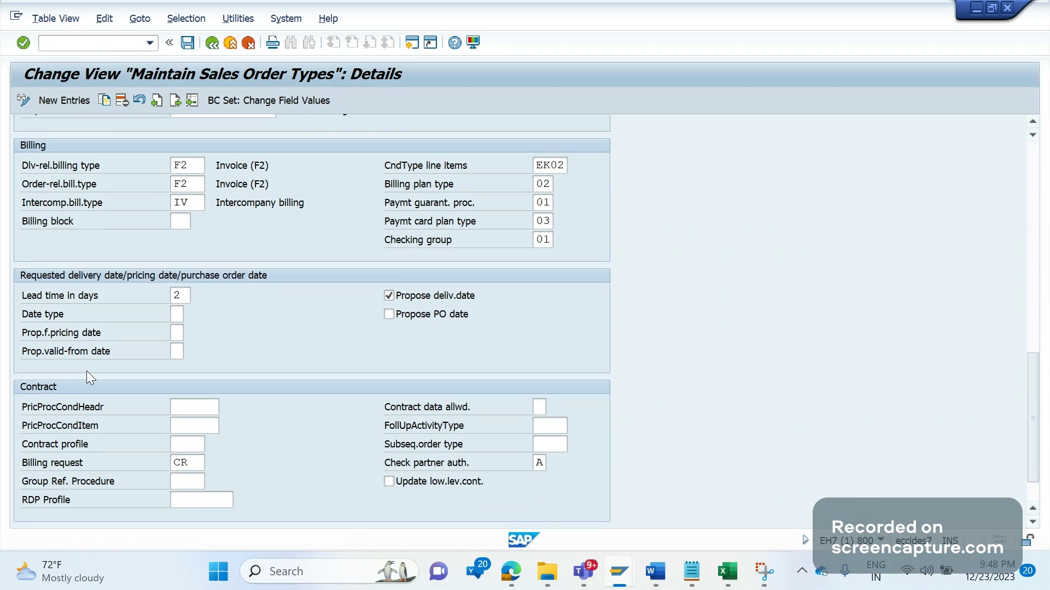
{"action": "left_click", "coordinate": [189, 333]}
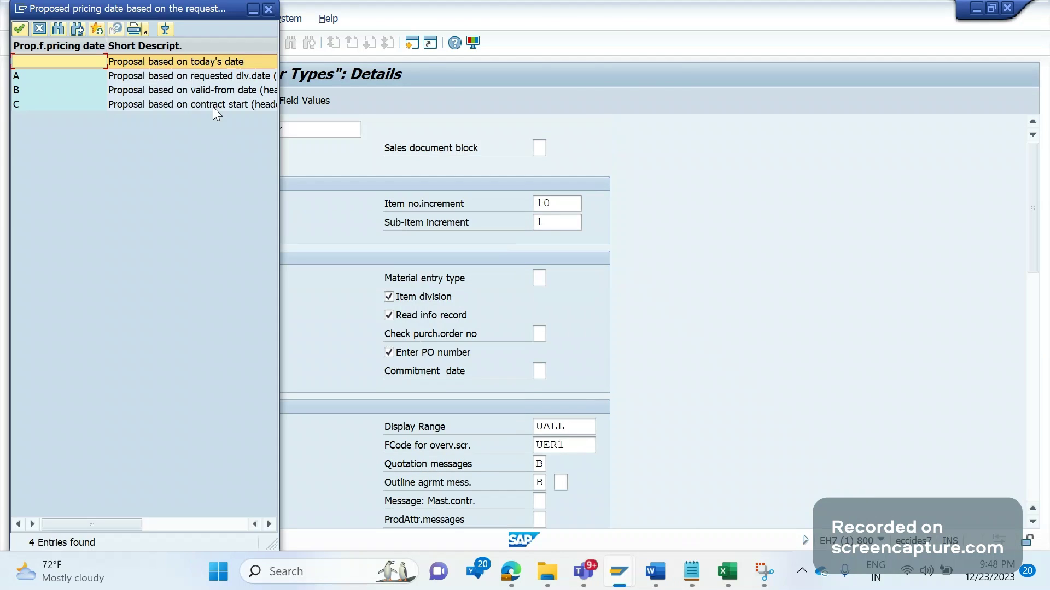
{"action": "left_click_drag", "start_coordinate": [203, 8], "coordinate": [604, 16]}
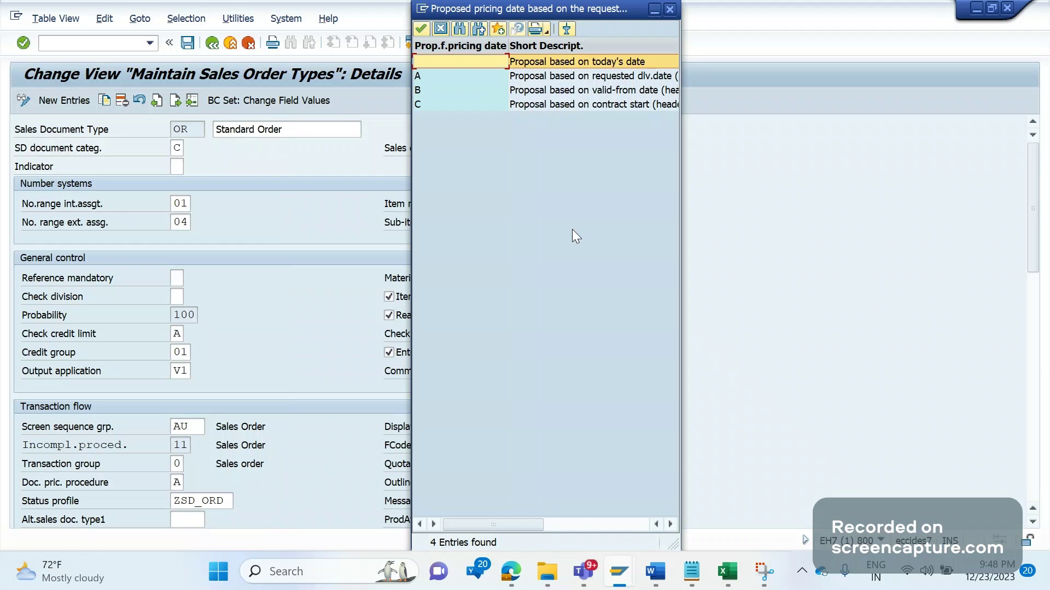
{"action": "mouse_move", "coordinate": [655, 571]}
{"action": "left_click_drag", "start_coordinate": [678, 517], "coordinate": [846, 538]}
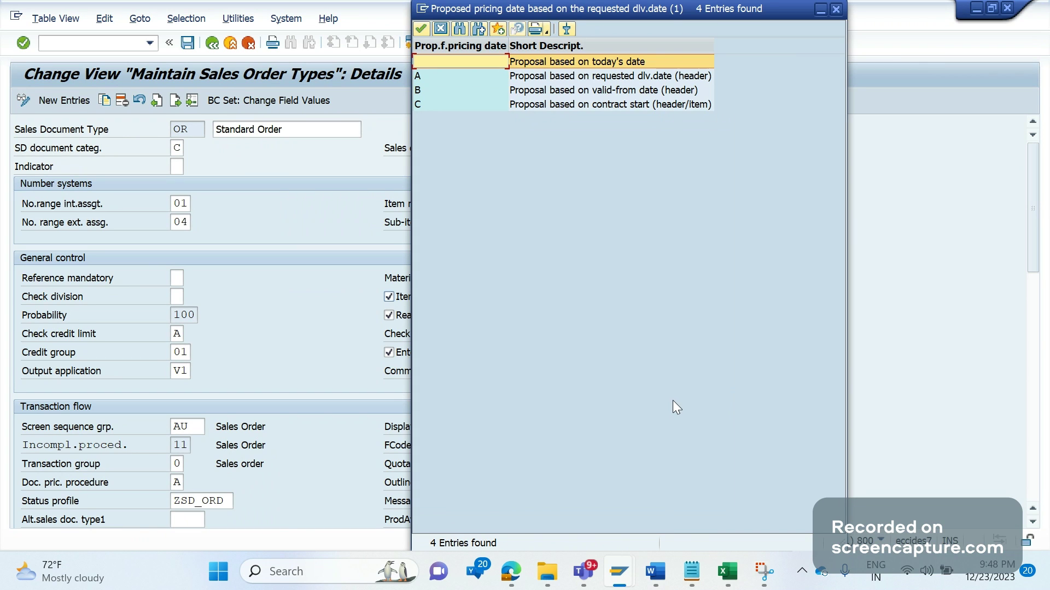
{"action": "left_click", "coordinate": [619, 571]}
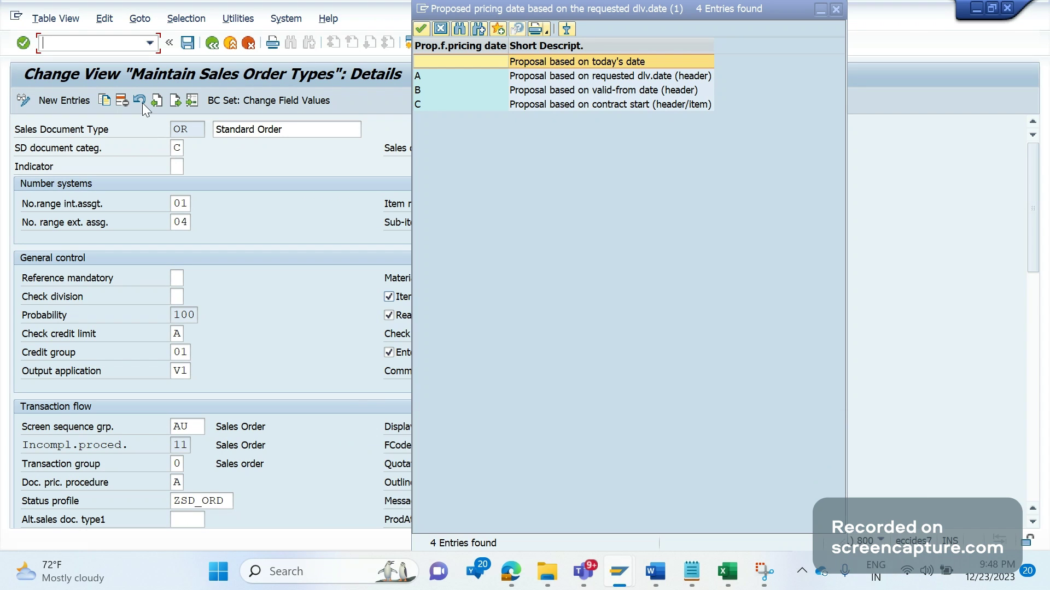
{"action": "left_click", "coordinate": [649, 503]}
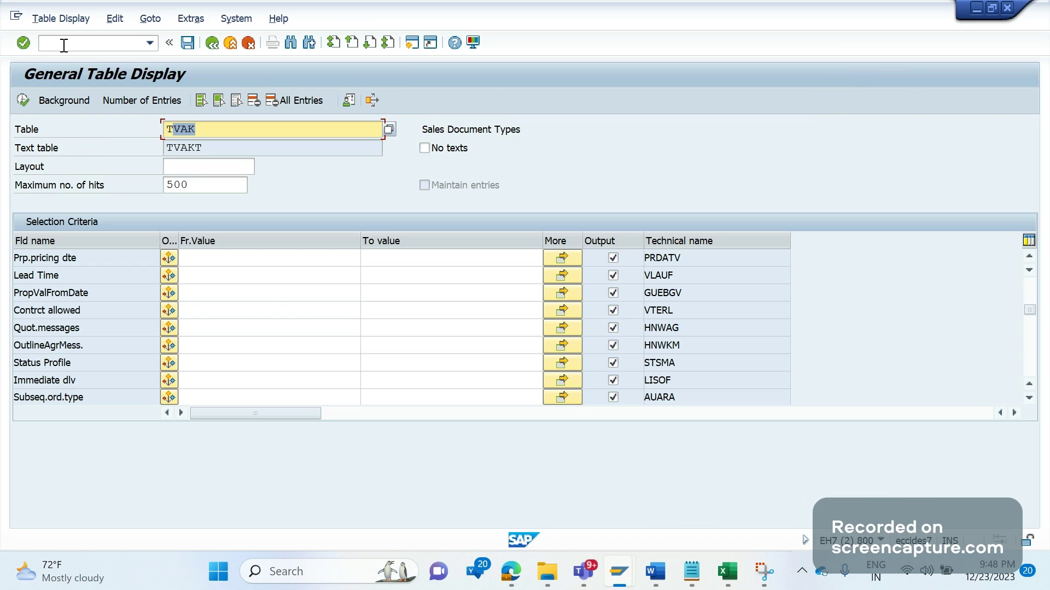
- Create a VA01 order of type OR for sales org ADS1, channel AX, division AX
{"action": "left_click", "coordinate": [60, 44]}
{"action": "type", "text": "/nva01"}
{"action": "key", "text": "Return"}
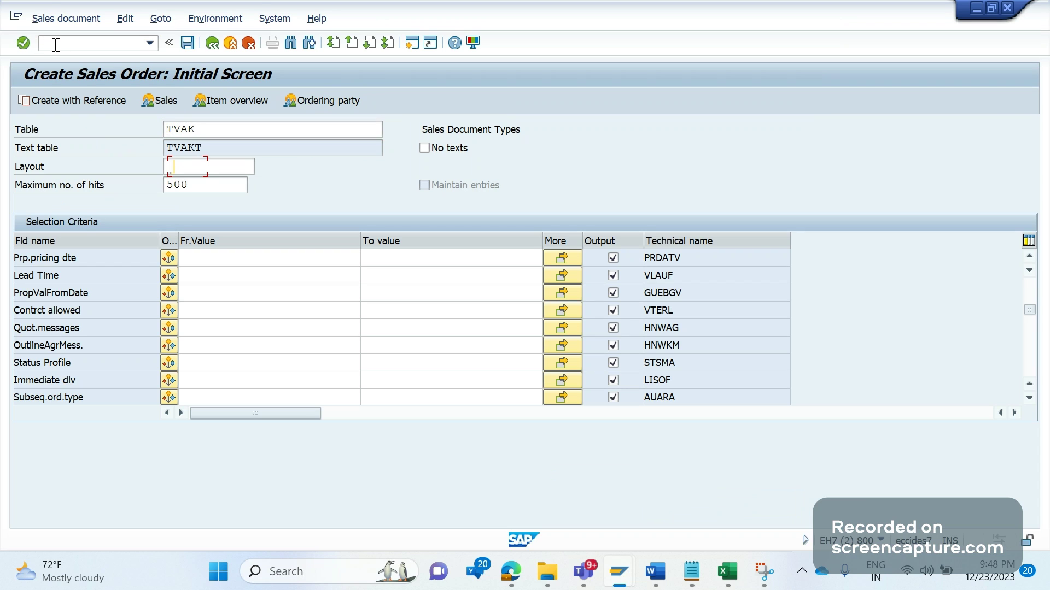
{"action": "type", "text": "OR"}
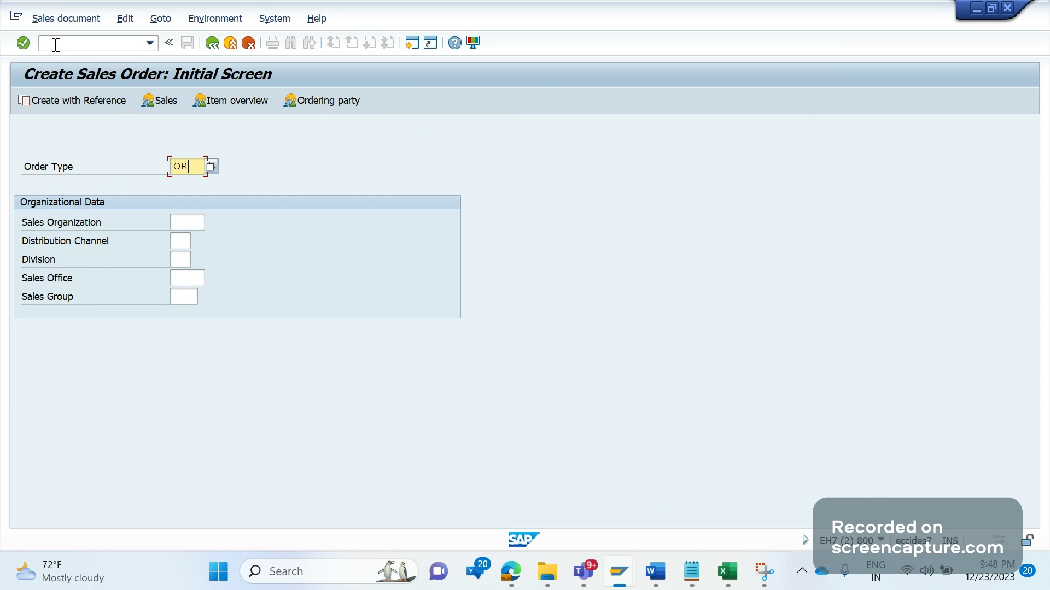
{"action": "key", "text": "Tab"}
{"action": "key", "text": "Tab"}
{"action": "key", "text": "Escape"}
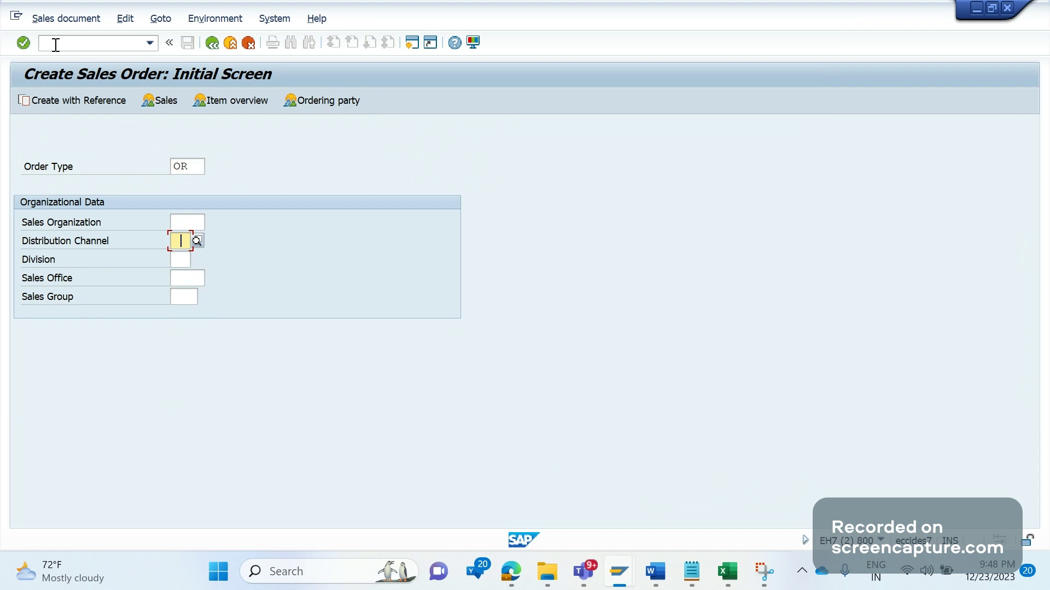
{"action": "key", "text": "shift+Tab"}
{"action": "key", "text": "Tab"}
{"action": "key", "text": "Tab"}
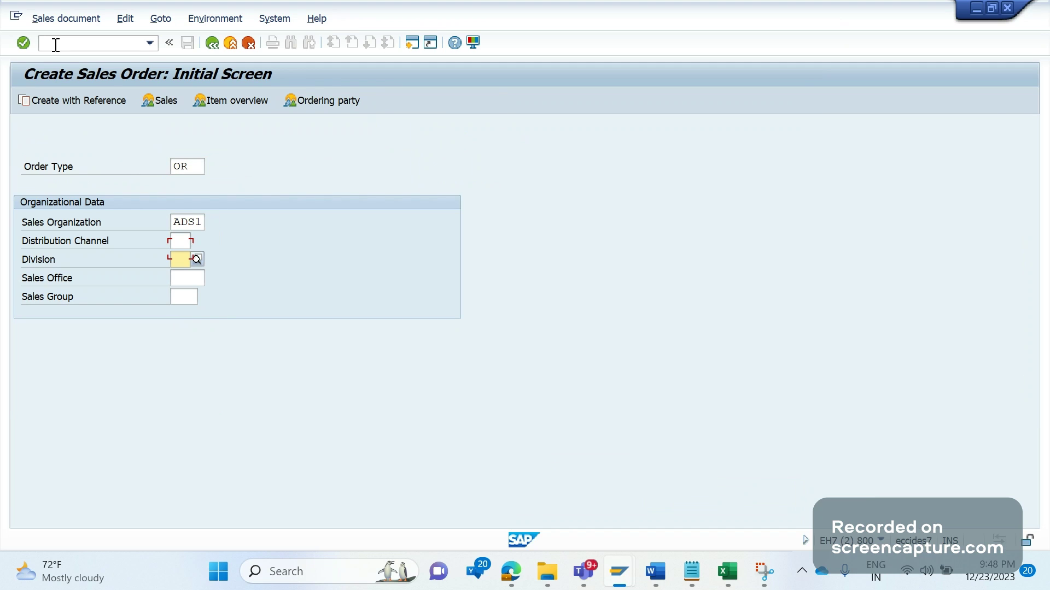
{"action": "key", "text": "shift+Tab"}
{"action": "type", "text": "AX"}
{"action": "key", "text": "Tab"}
{"action": "type", "text": "AX"}
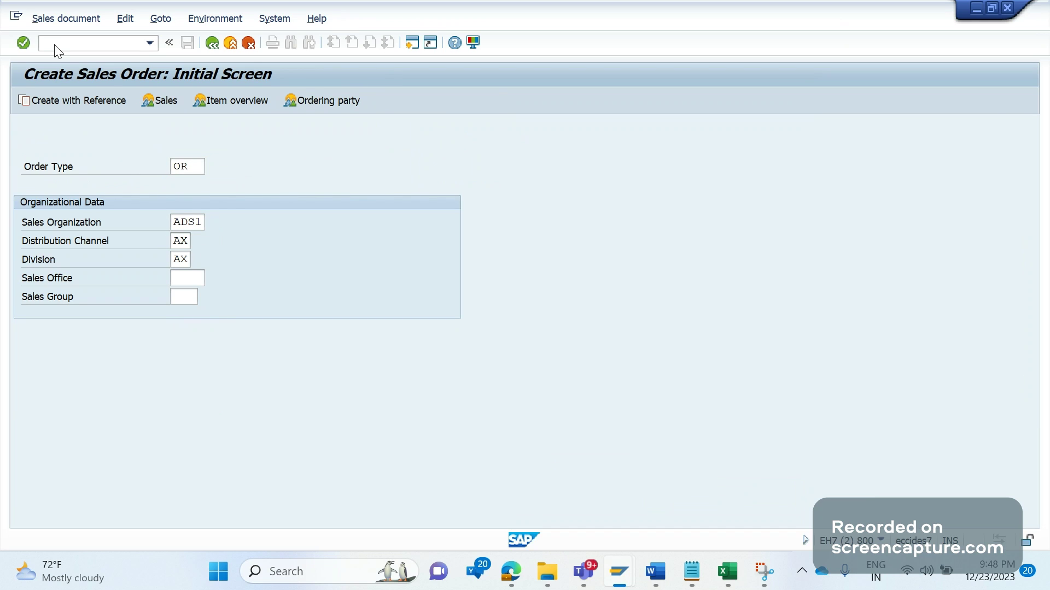
{"action": "key", "text": "Return"}
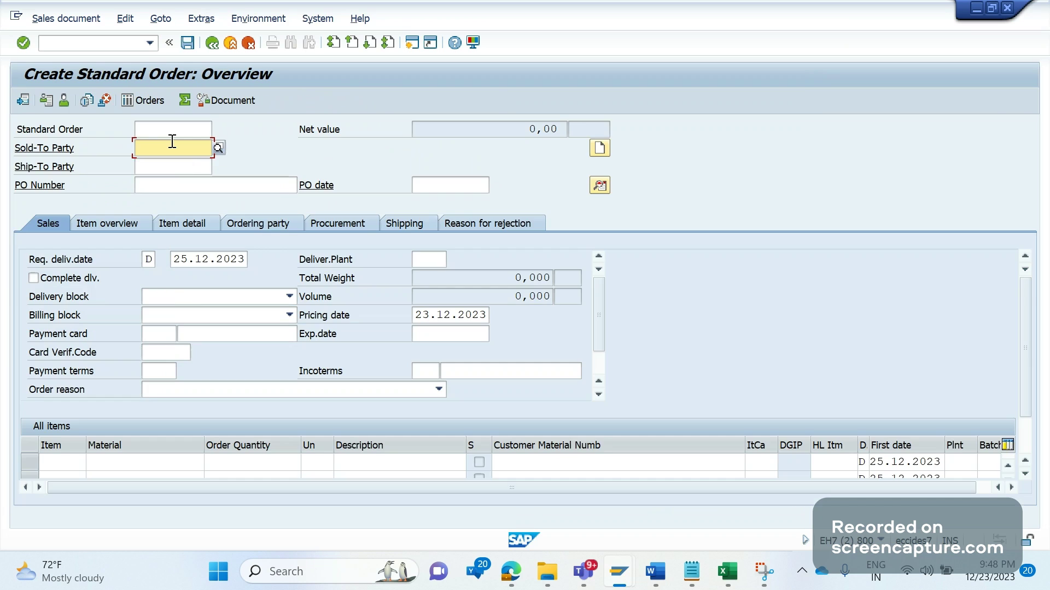
- Pick the sold-to customer from history, enter PO number AFASD, and check pricing date 23.12.2023
{"action": "left_click", "coordinate": [172, 146]}
{"action": "left_click", "coordinate": [171, 163]}
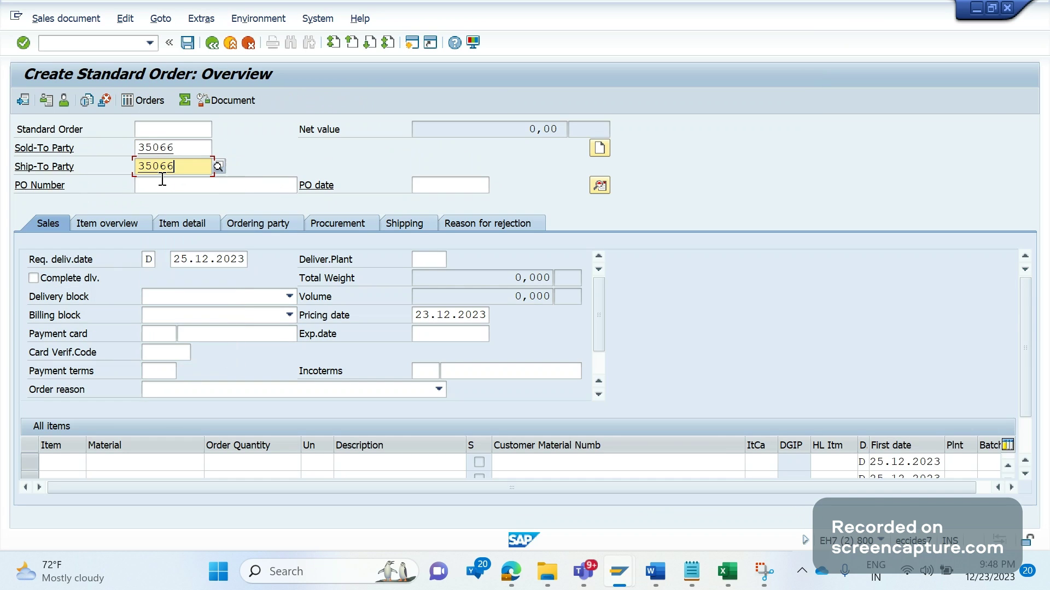
{"action": "left_click", "coordinate": [163, 185]}
{"action": "type", "text": "AFASD"}
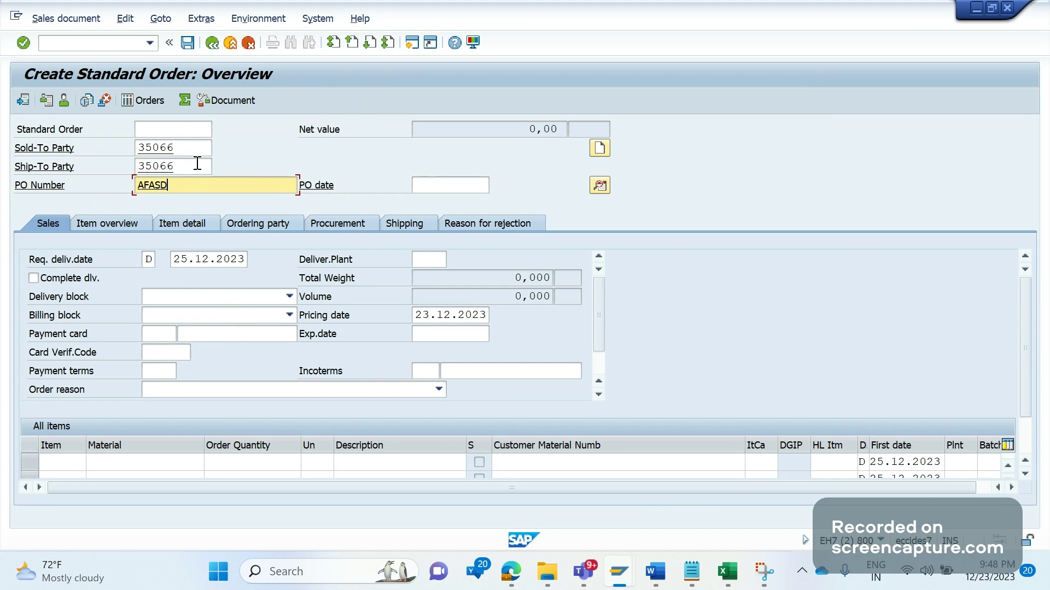
{"action": "left_click", "coordinate": [417, 317]}
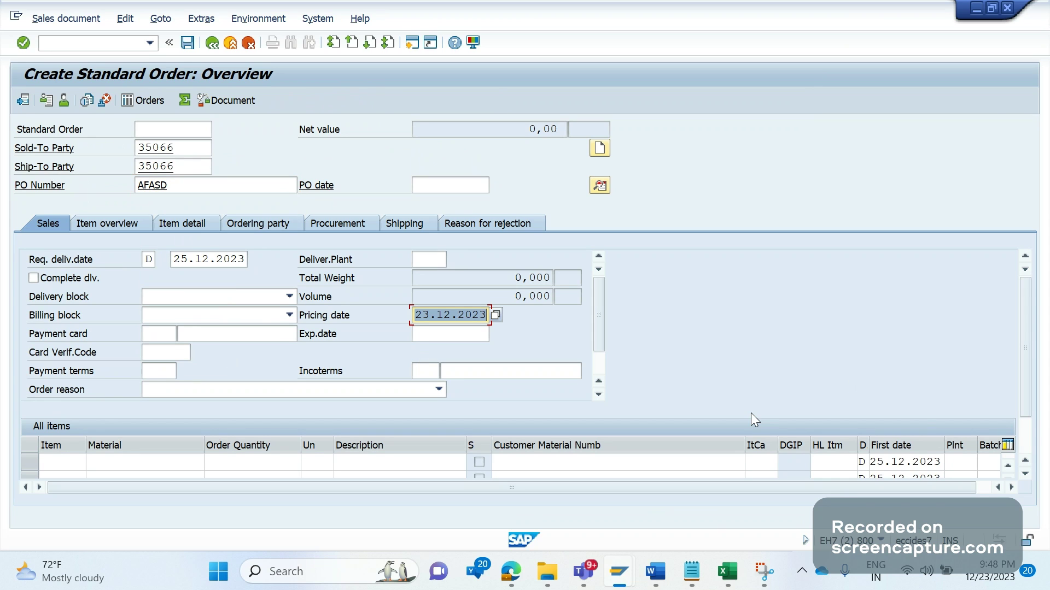
{"action": "left_click", "coordinate": [618, 572]}
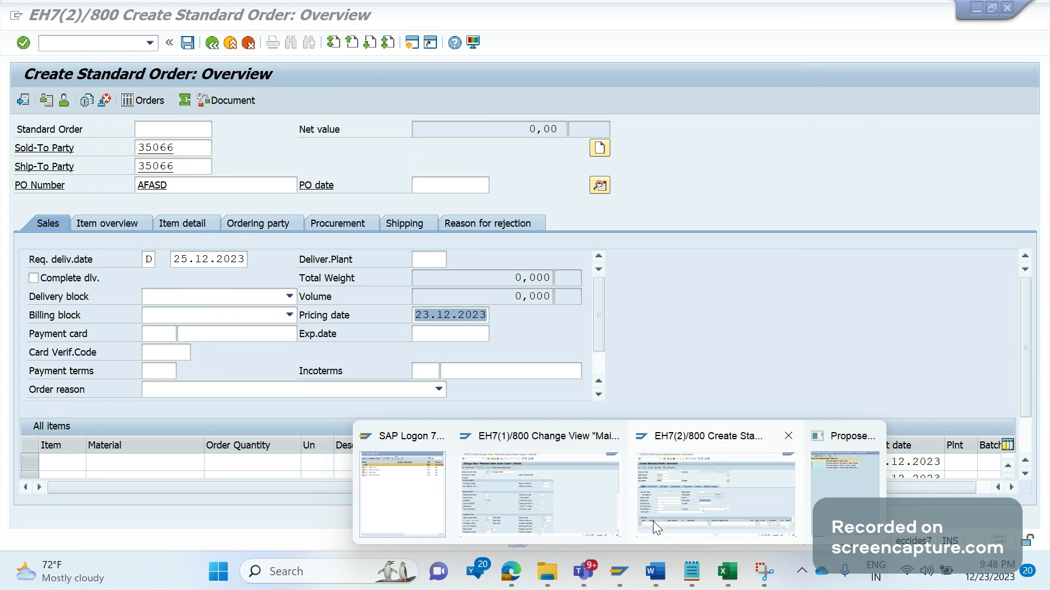
- Change OR's proposed pricing date to A (requested delivery date) and save under the customizing request
{"action": "left_click", "coordinate": [562, 507]}
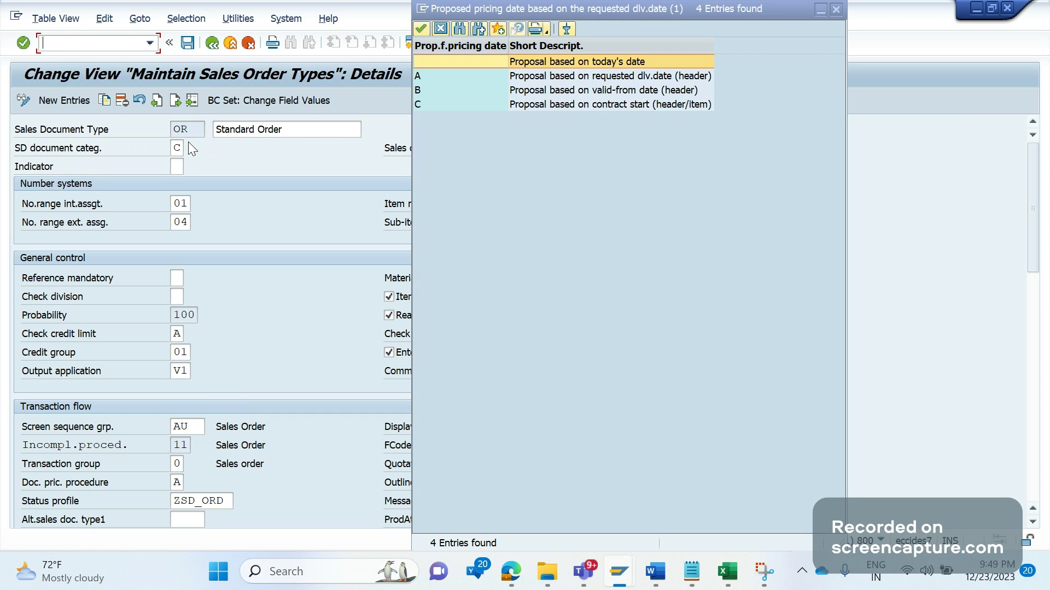
{"action": "left_click", "coordinate": [433, 66]}
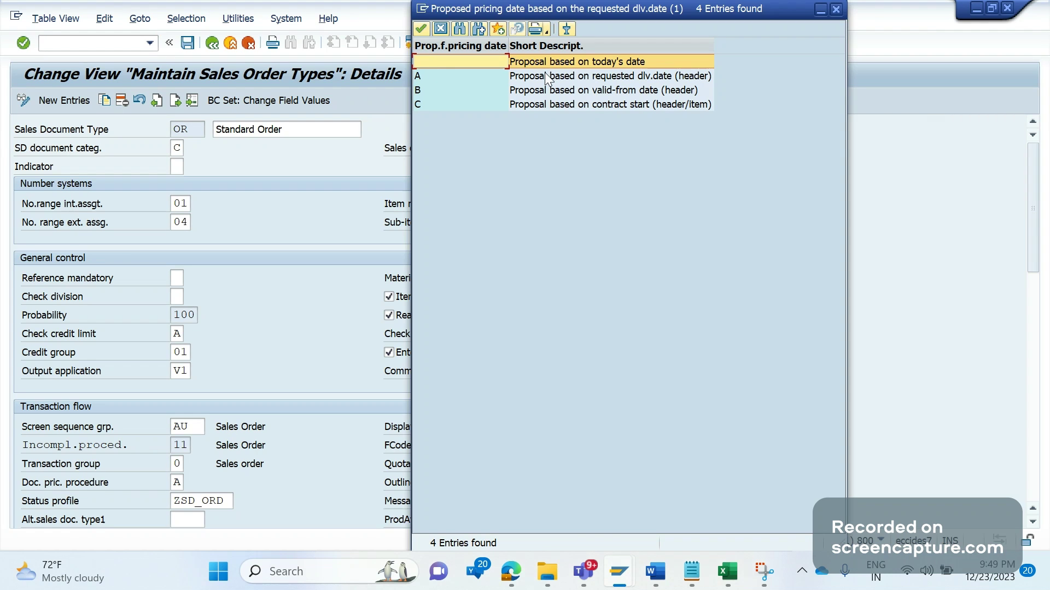
{"action": "left_click", "coordinate": [622, 62]}
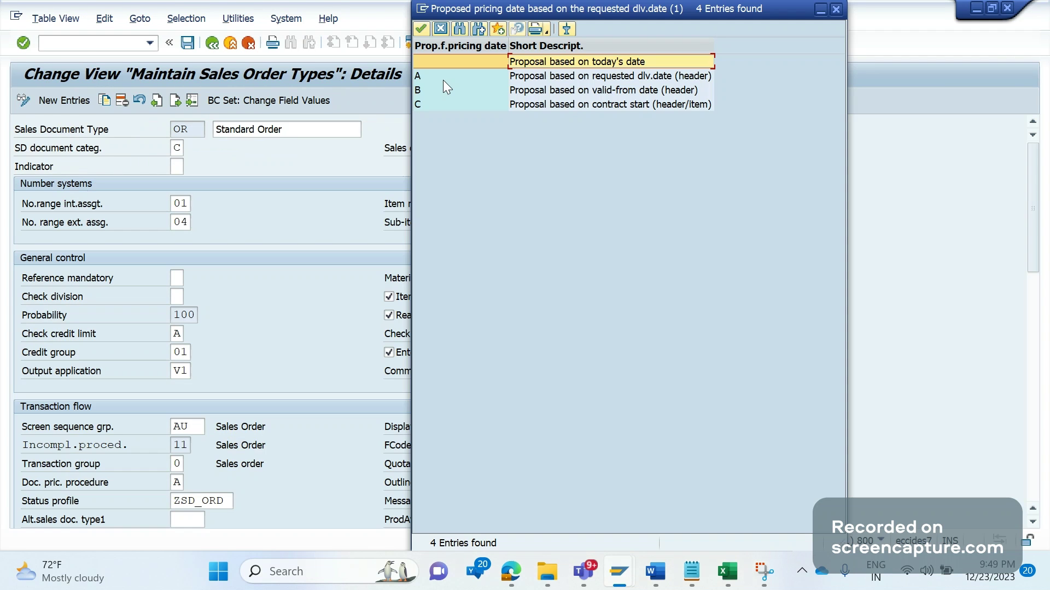
{"action": "double_click", "coordinate": [538, 81]}
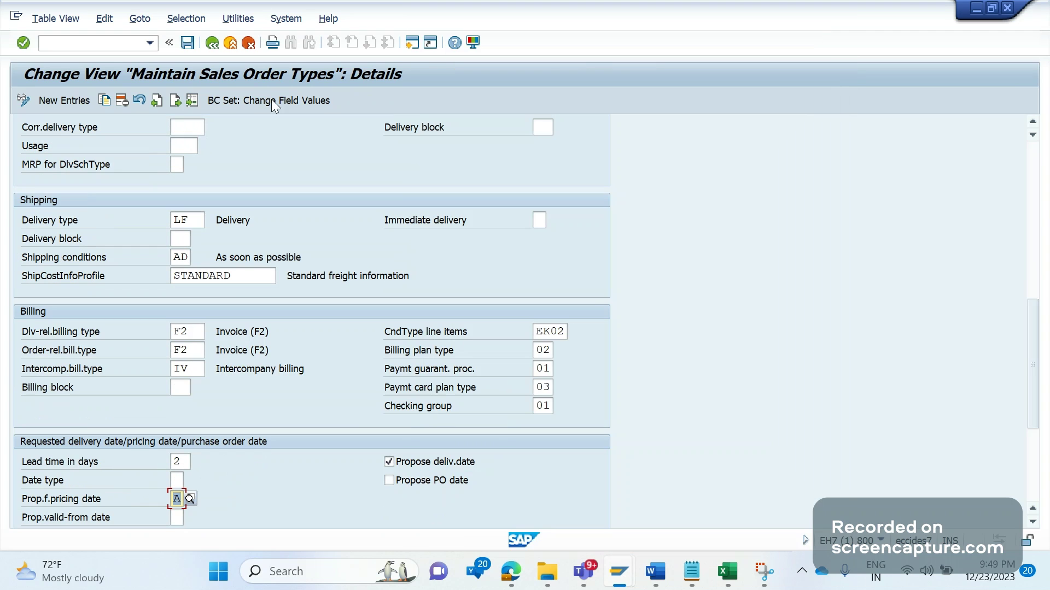
{"action": "key", "text": "Return"}
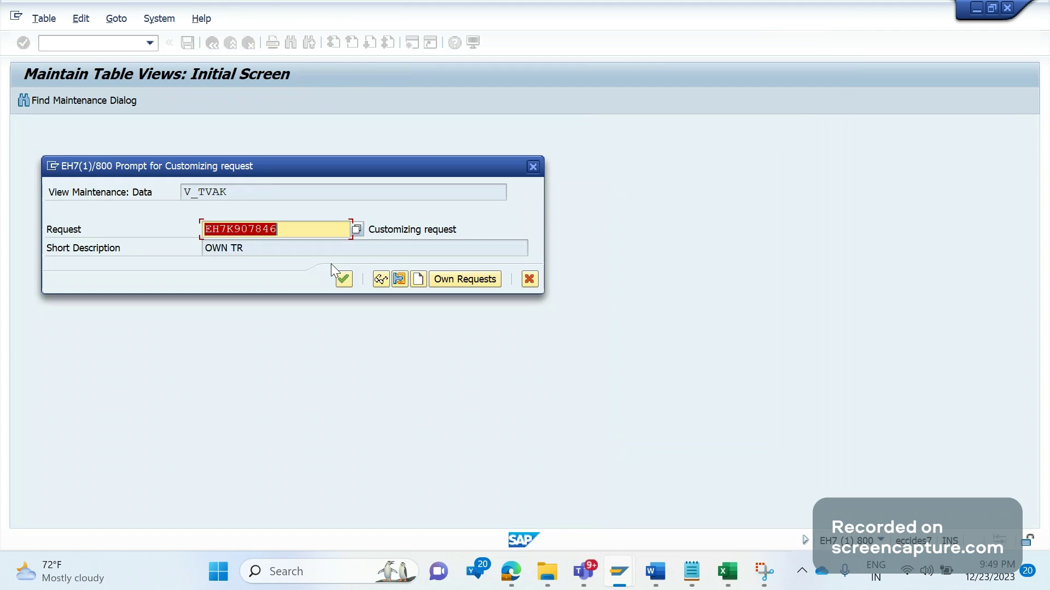
{"action": "key", "text": "Return"}
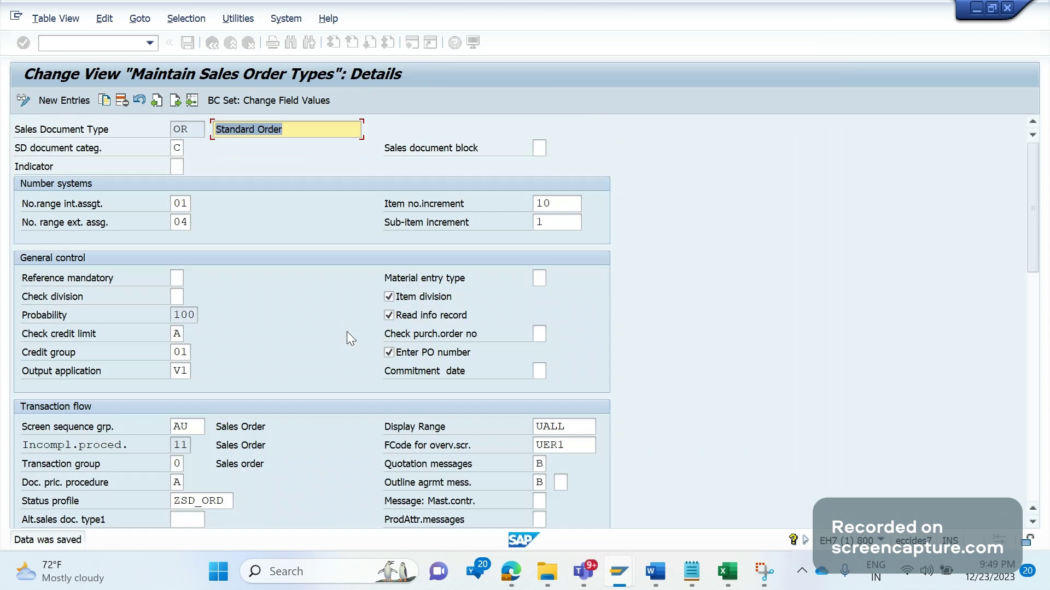
{"action": "key", "text": "alt+Tab"}
{"action": "left_click", "coordinate": [109, 42]}
- Restart the standard order with /nVA01, which now proposes pricing date 25.12.2023
{"action": "type", "text": "/"}
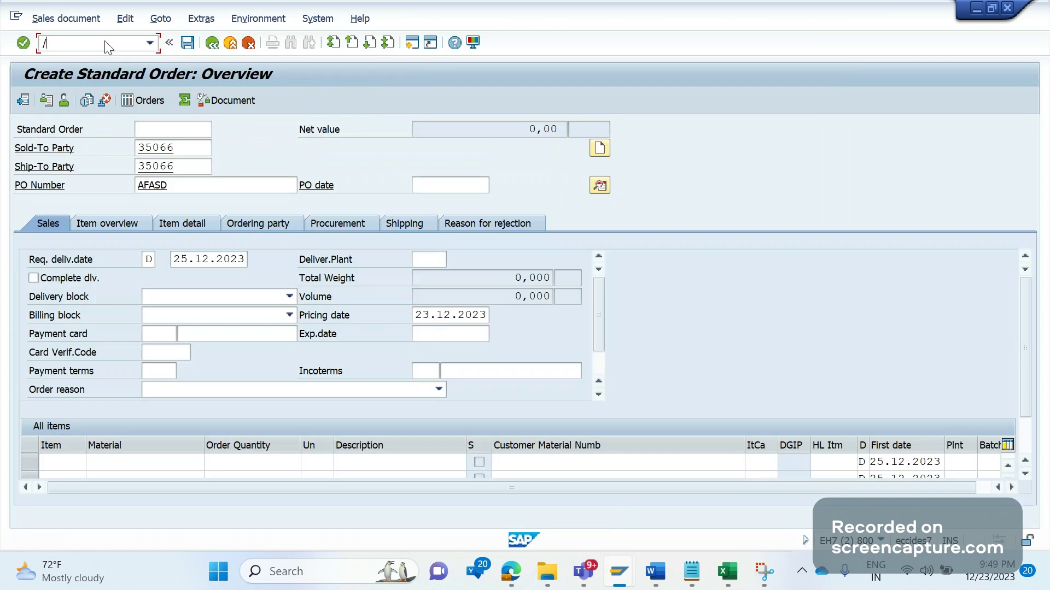
{"action": "type", "text": "nva01"}
{"action": "key", "text": "Return"}
{"action": "key", "text": "Return"}
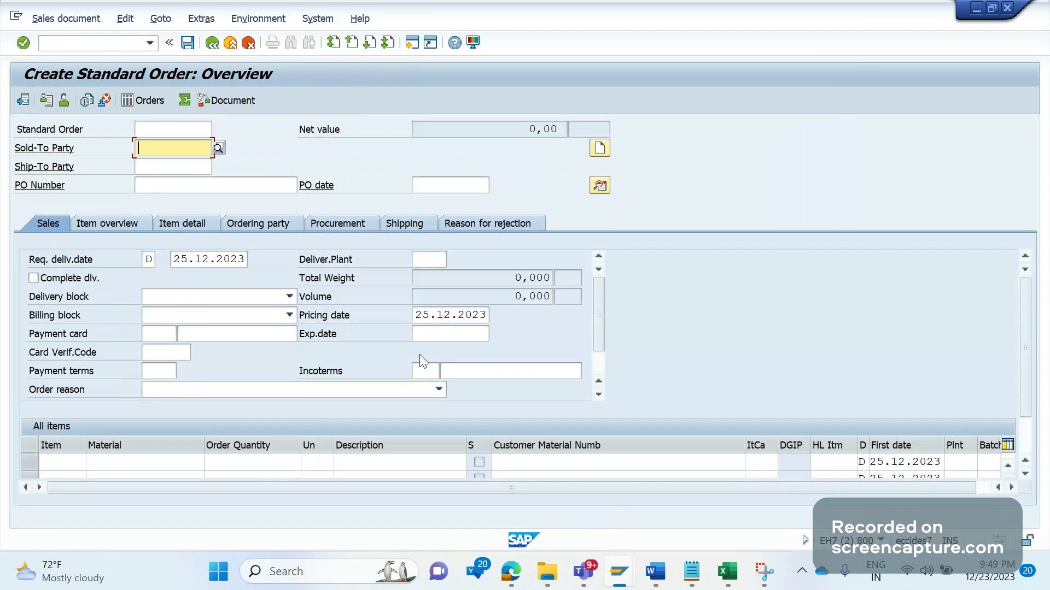
{"action": "key", "text": "alt+Tab"}
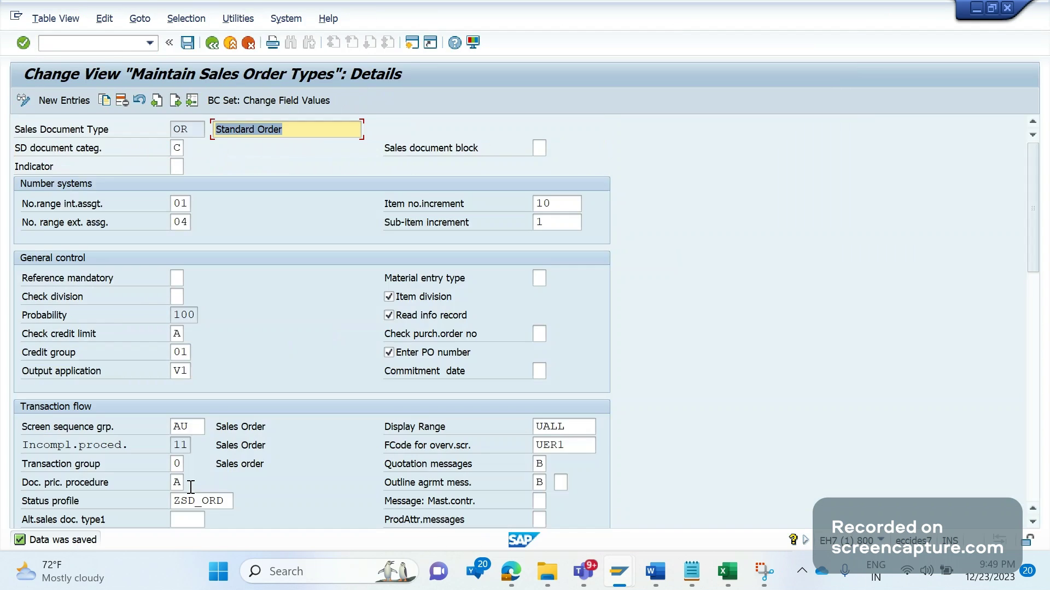
- Choose option A, requested delivery date, for the order type's proposed pricing date, then go back to the order
{"action": "scroll", "coordinate": [300, 475], "scroll_direction": "down", "scroll_amount": 2}
{"action": "scroll", "coordinate": [1041, 353], "scroll_direction": "down", "scroll_amount": 1}
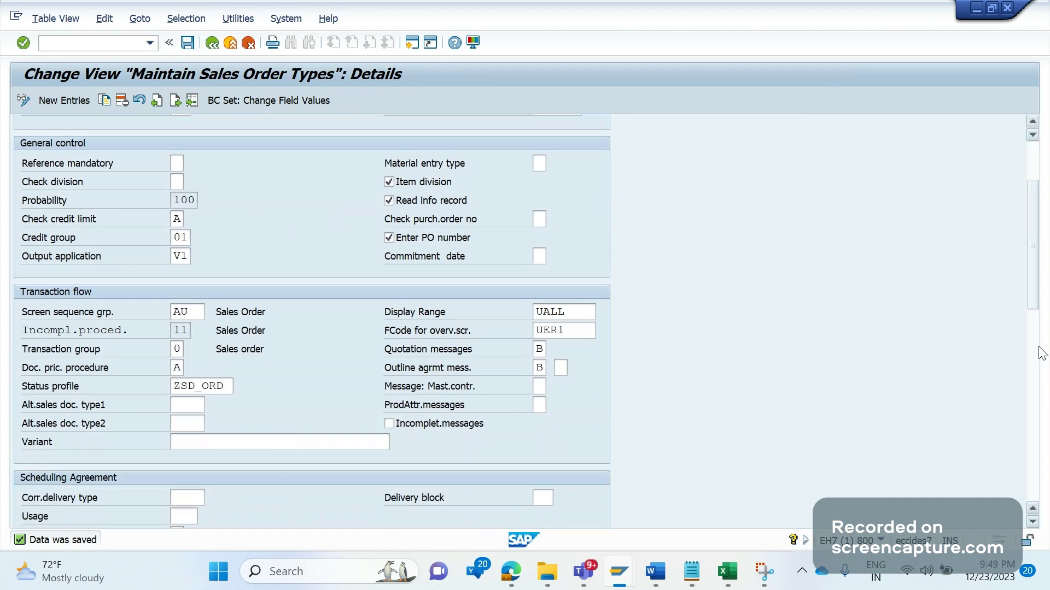
{"action": "left_click_drag", "start_coordinate": [1039, 294], "coordinate": [996, 444]}
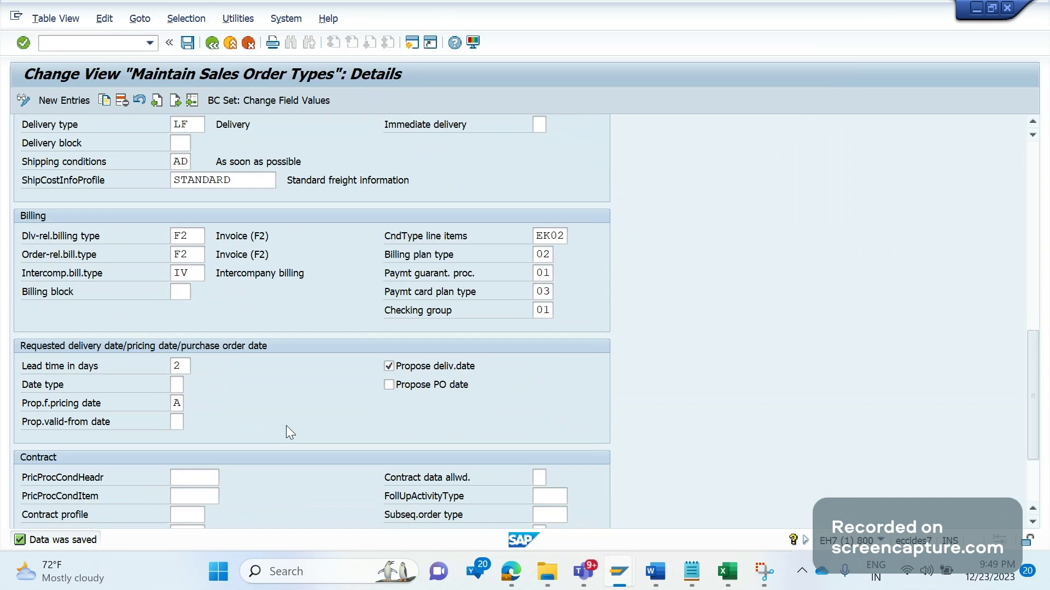
{"action": "key", "text": "F4"}
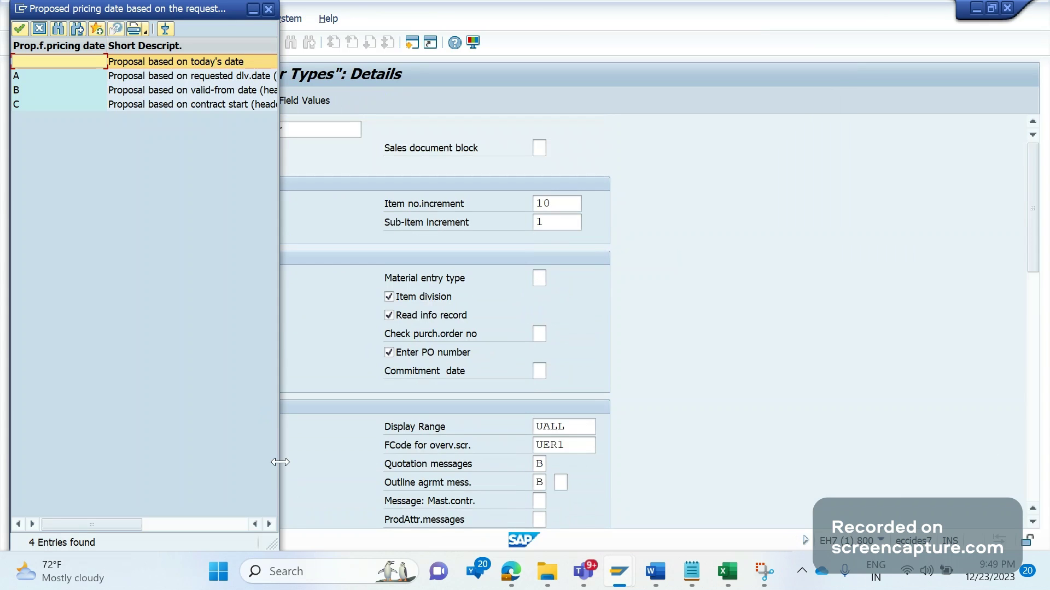
{"action": "left_click_drag", "start_coordinate": [280, 462], "coordinate": [521, 461]}
{"action": "key", "text": "Down"}
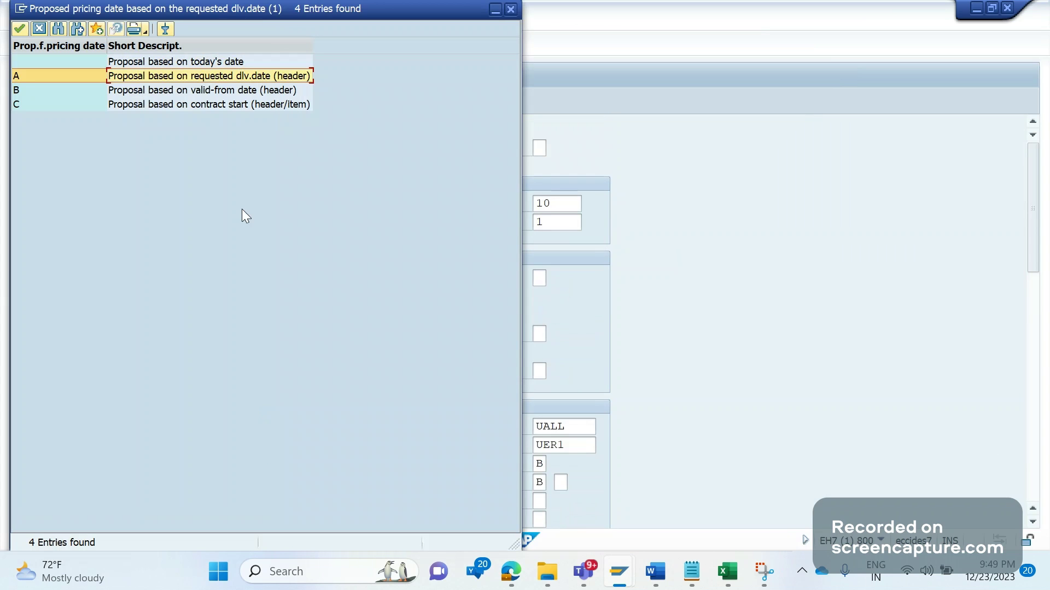
{"action": "double_click", "coordinate": [308, 76]}
{"action": "key", "text": "alt+Tab"}
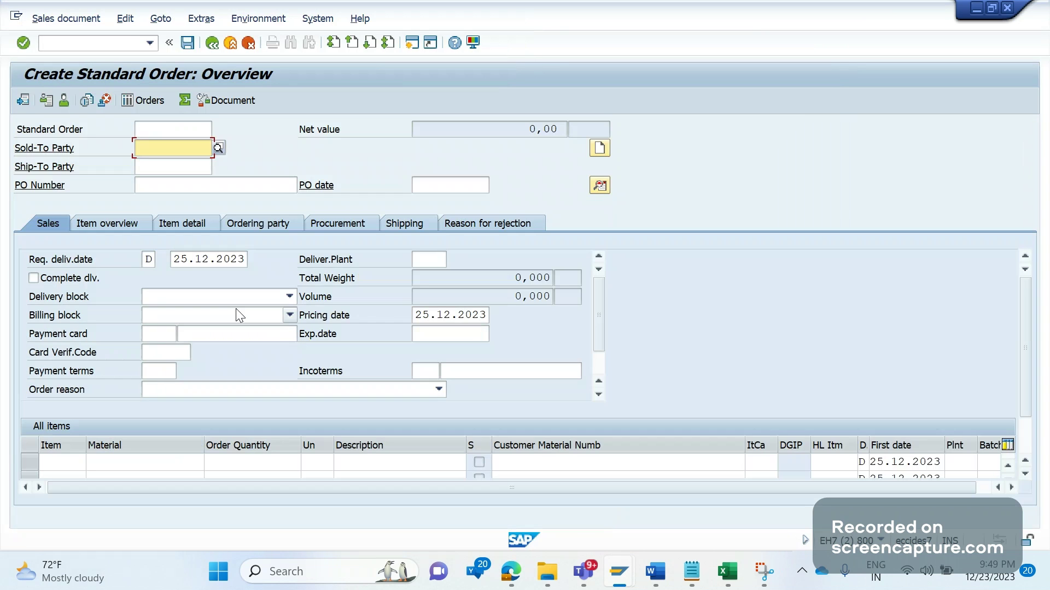
- Confirm the order's requested delivery date and pricing date both read 25.12.2023
{"action": "left_click", "coordinate": [188, 260]}
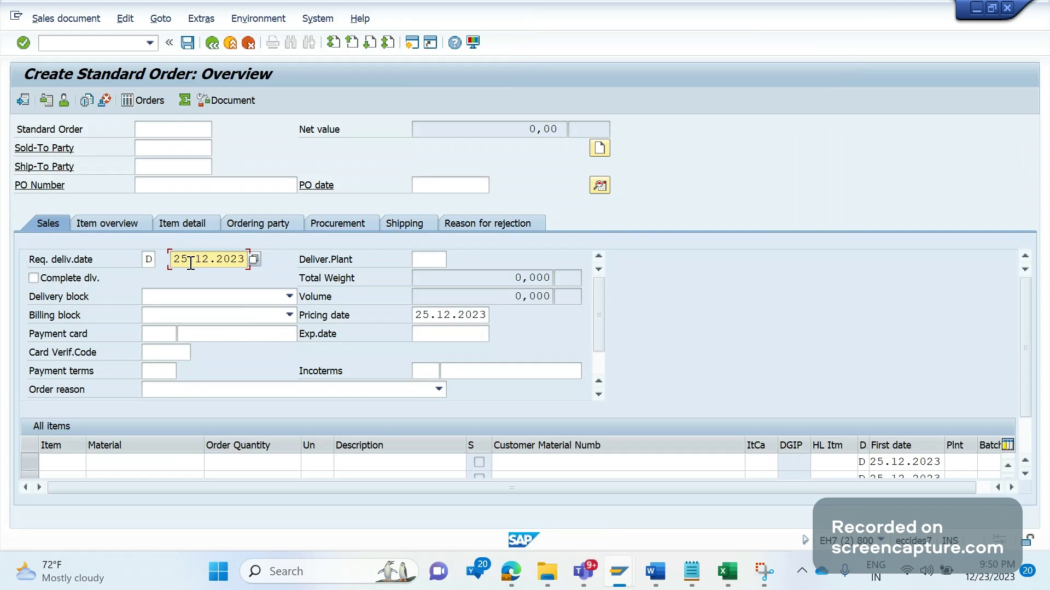
{"action": "left_click_drag", "start_coordinate": [422, 315], "coordinate": [572, 328]}
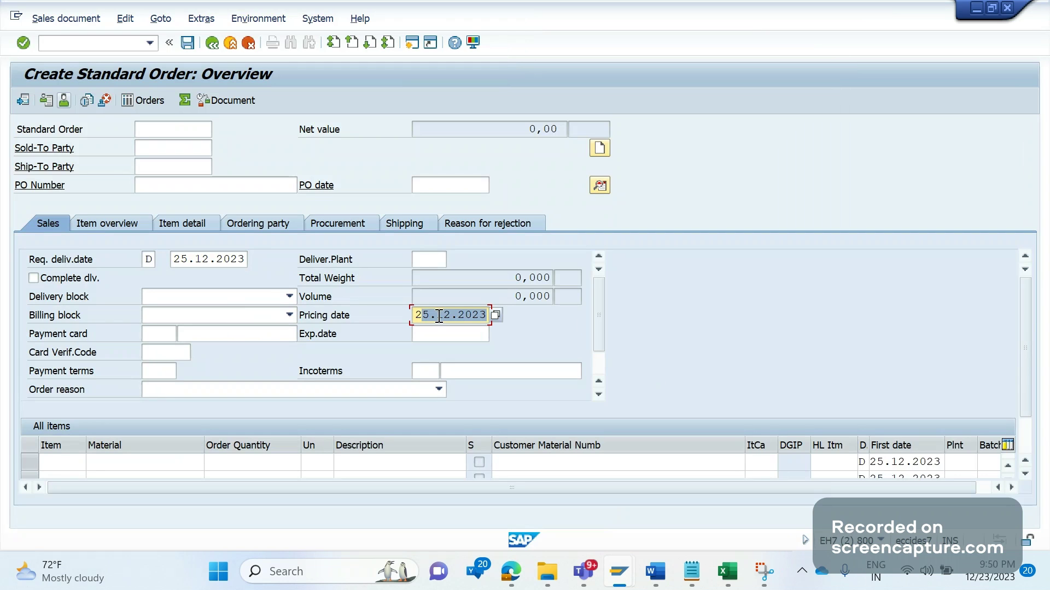
{"action": "key", "text": "alt+Tab"}
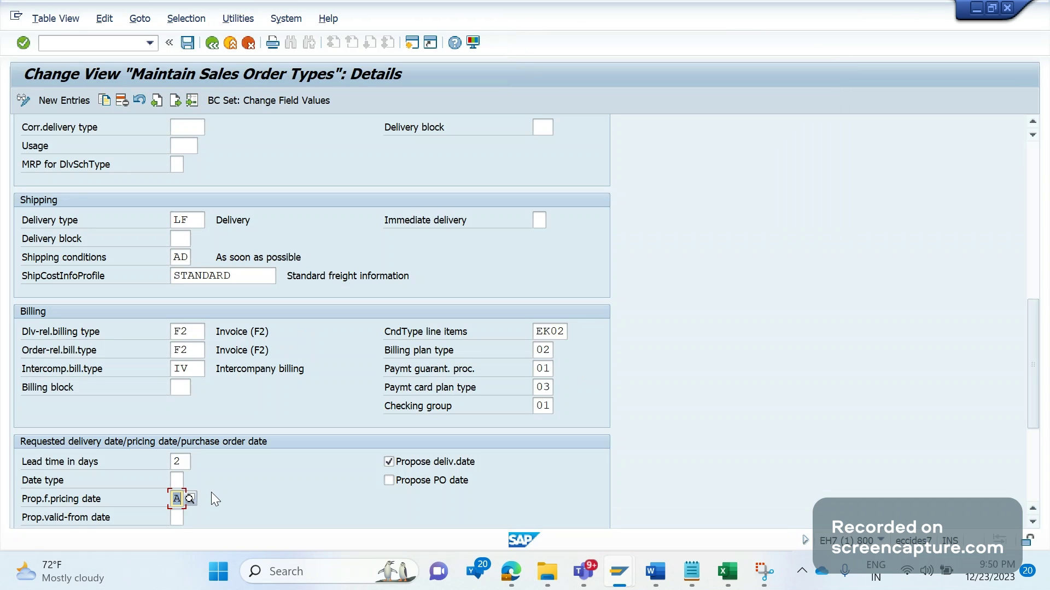
- Review the pricing-date options A (requested delivery date), B (valid-from date) and C (contract start)
{"action": "key", "text": "ctrl+s"}
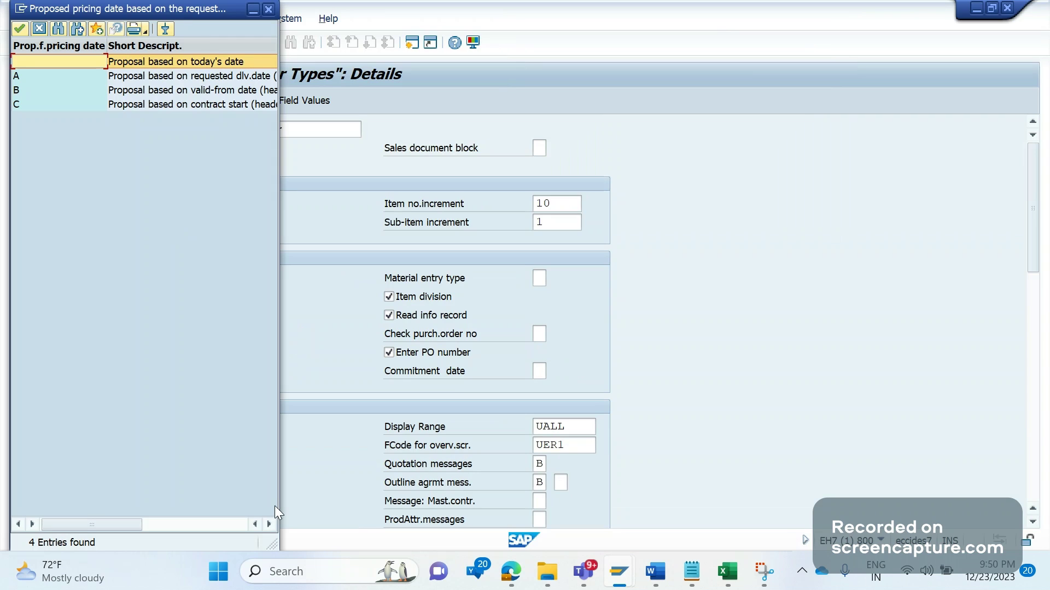
{"action": "left_click_drag", "start_coordinate": [278, 507], "coordinate": [480, 506]}
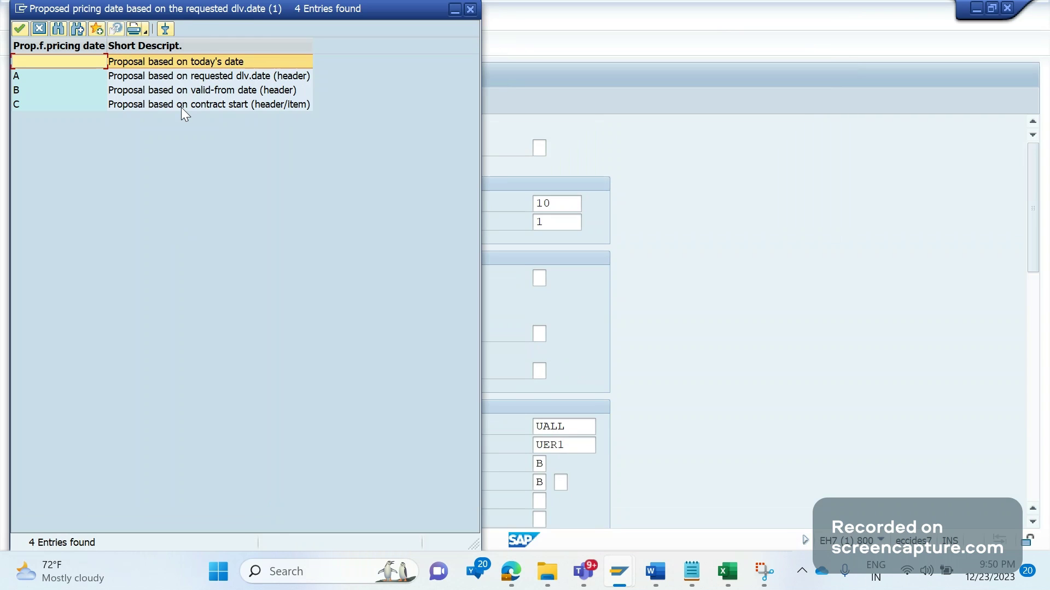
{"action": "key", "text": "Right"}
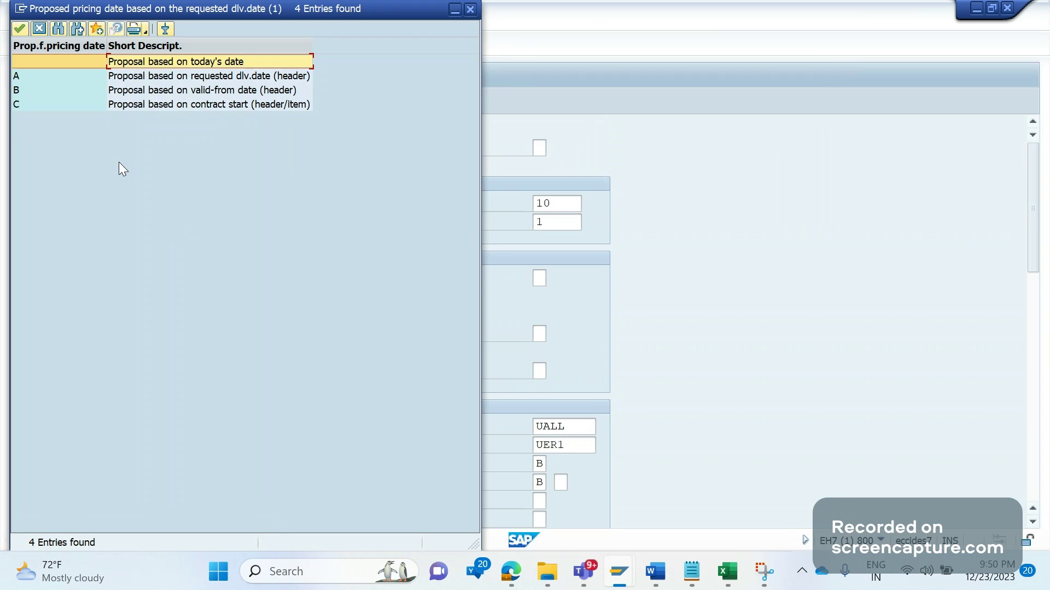
{"action": "left_click", "coordinate": [207, 79]}
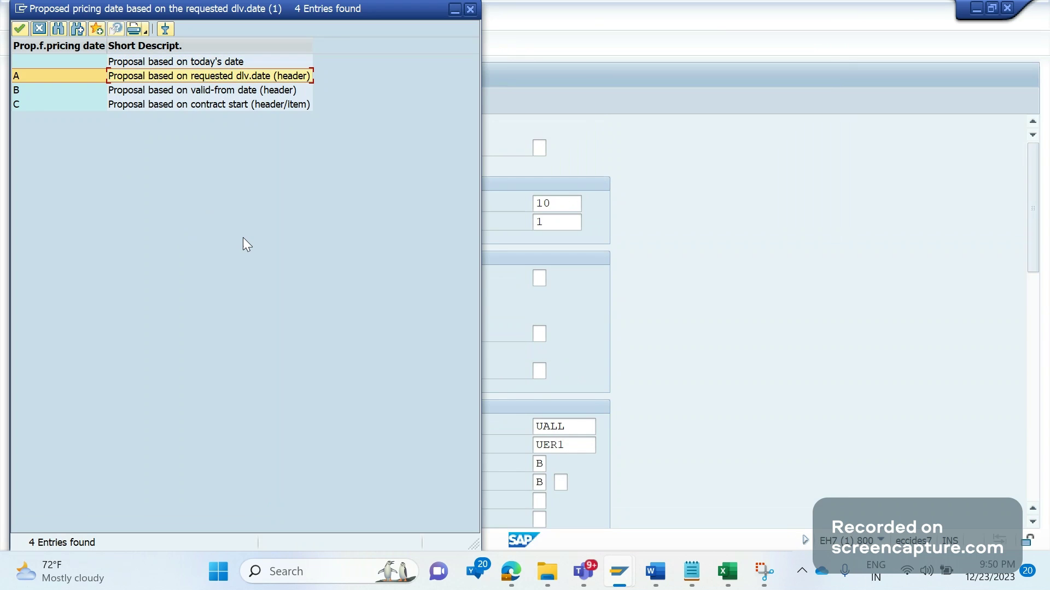
{"action": "left_click_drag", "start_coordinate": [288, 7], "coordinate": [653, 28]}
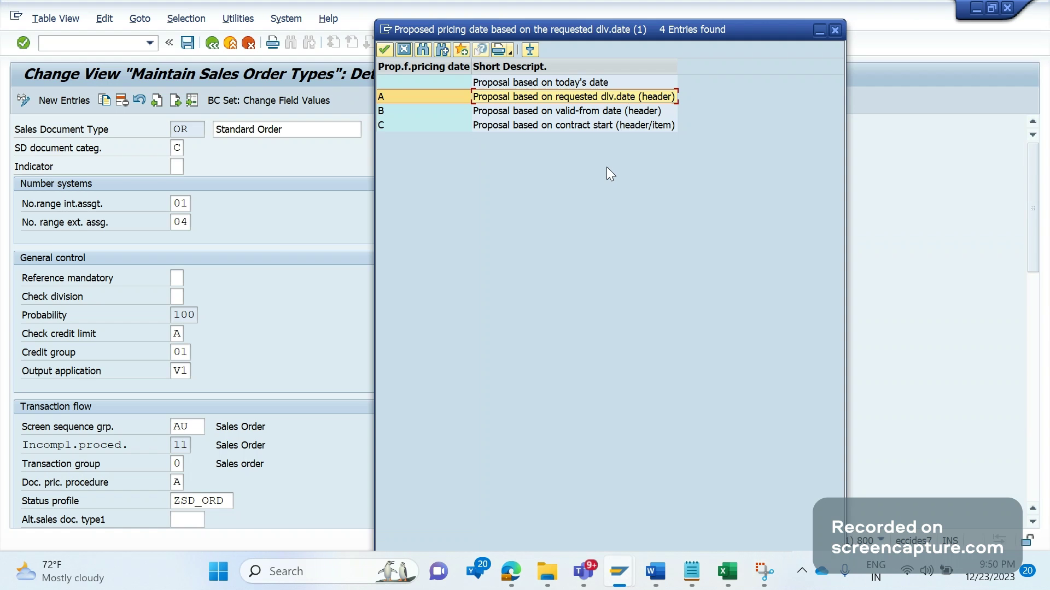
{"action": "left_click", "coordinate": [524, 115]}
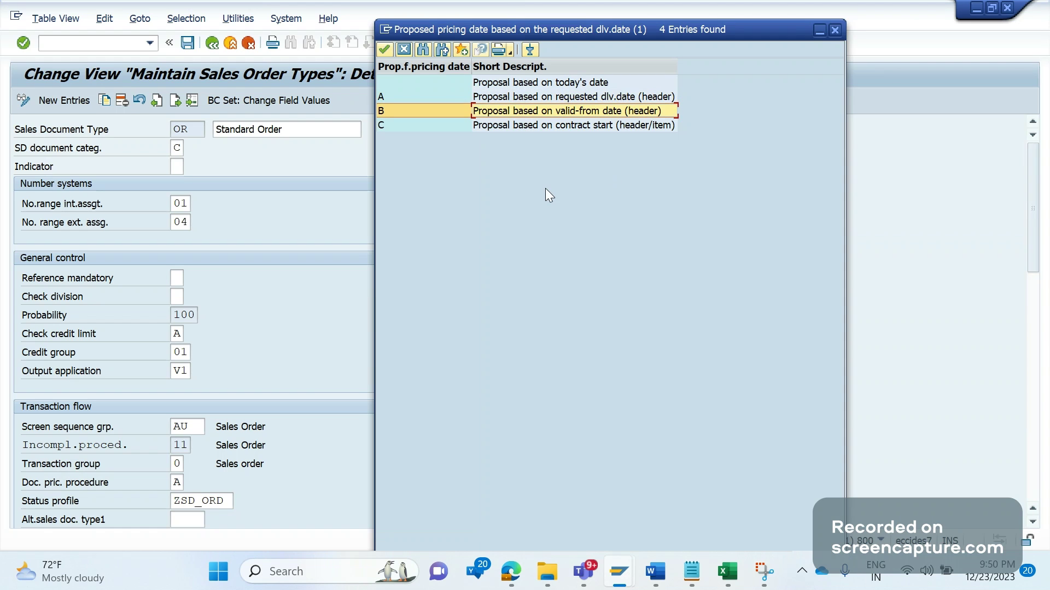
{"action": "key", "text": "Down"}
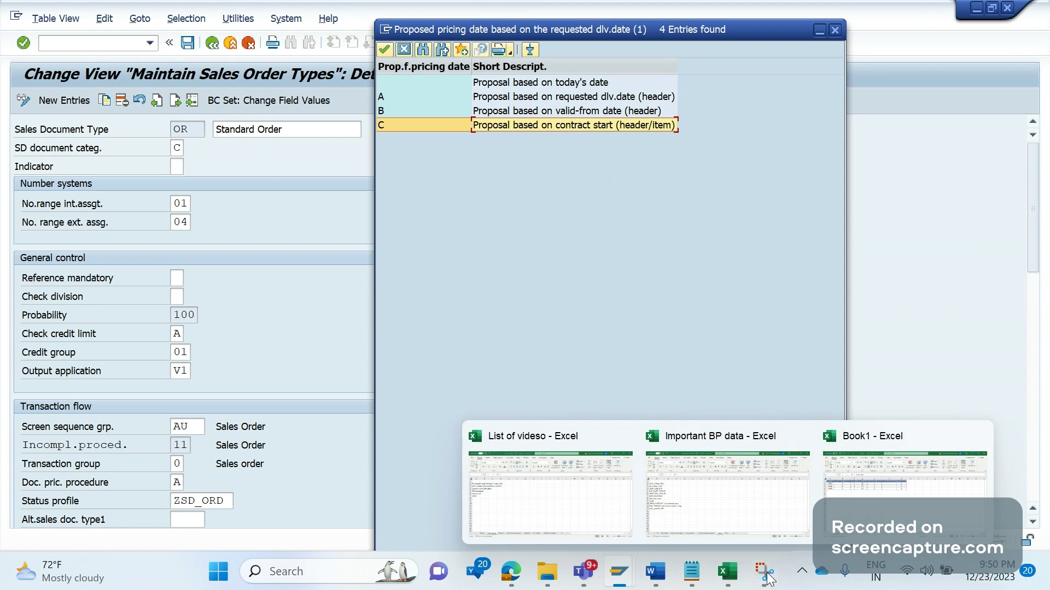
{"action": "left_click", "coordinate": [764, 572]}
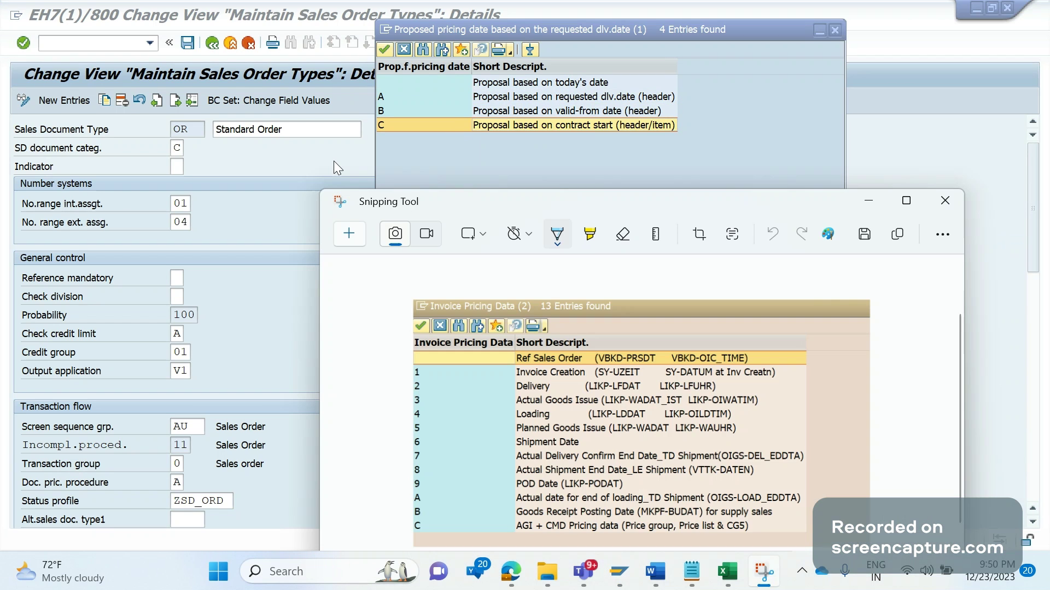
- Snip the four proposed pricing-date options list with Snipping Tool
{"action": "left_click", "coordinate": [436, 117]}
{"action": "left_click_drag", "start_coordinate": [375, 21], "coordinate": [860, 155]}
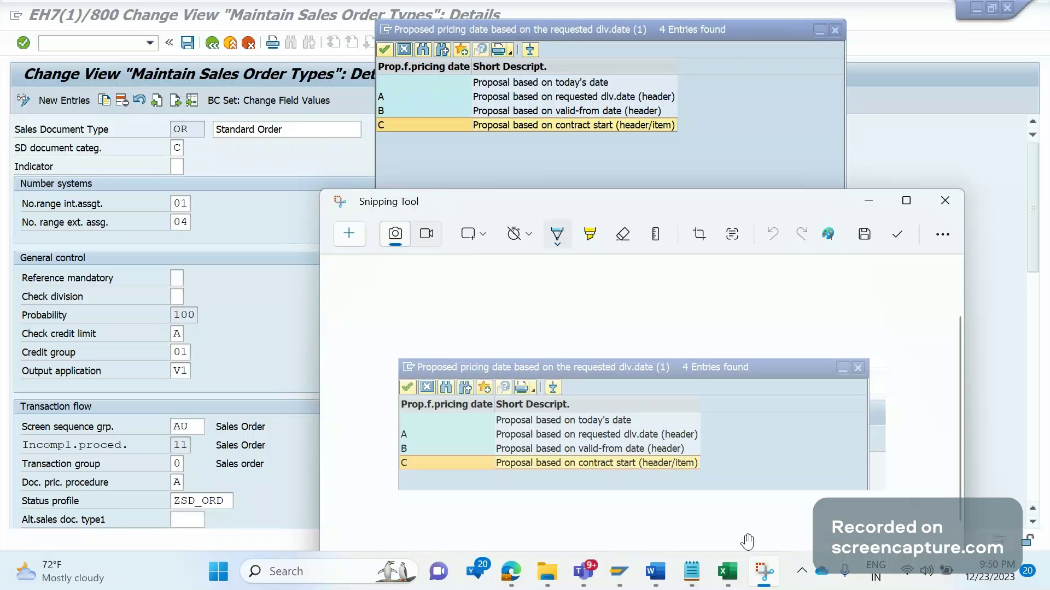
{"action": "left_click", "coordinate": [670, 575]}
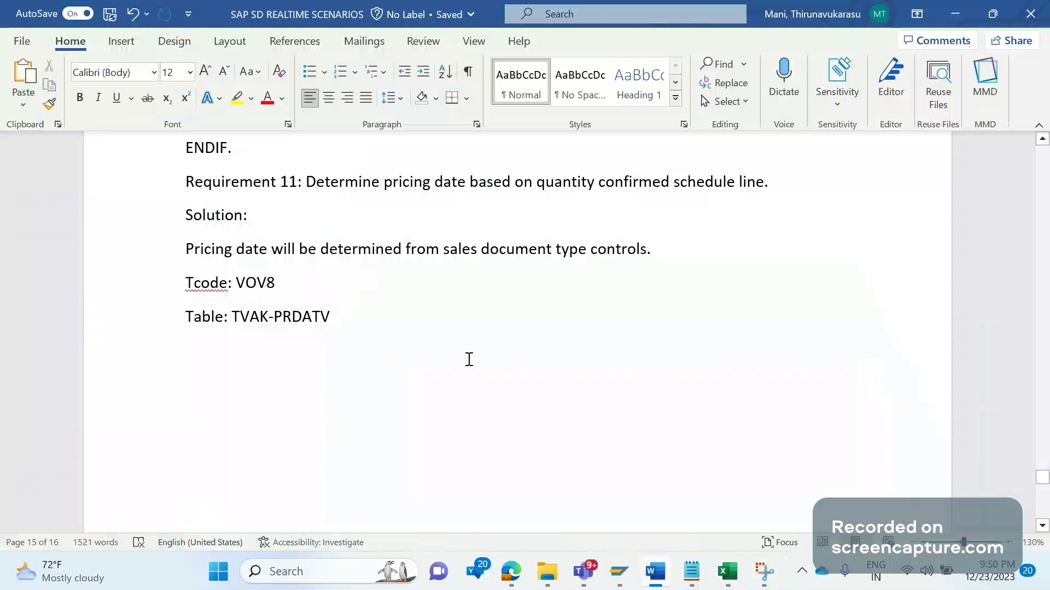
- Paste the pricing-date options snip under the 'Table: TVAK-PRDATV' line
{"action": "key", "text": "ctrl+v"}
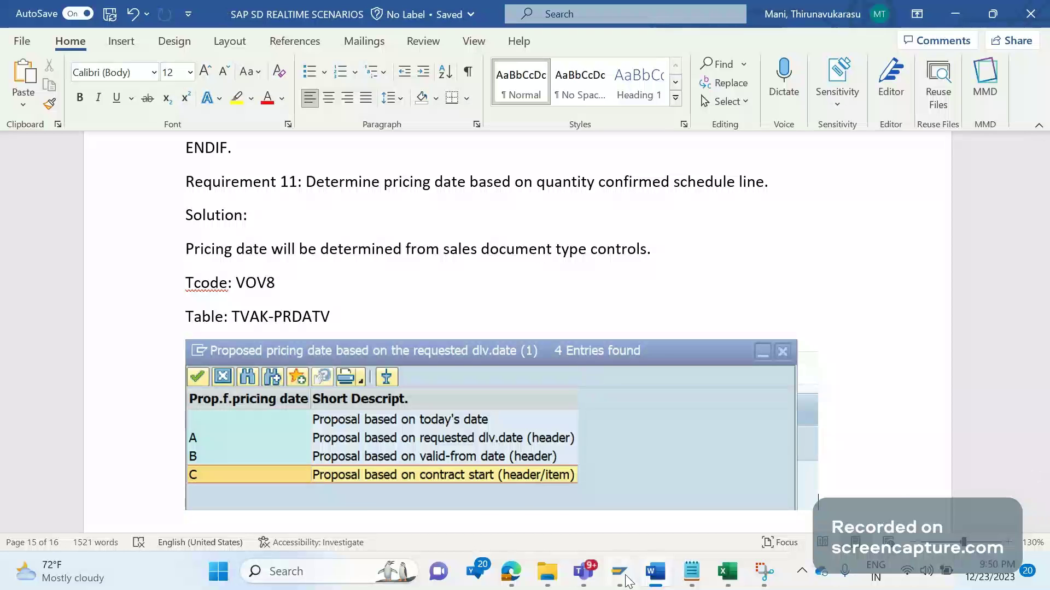
{"action": "mouse_move", "coordinate": [623, 579]}
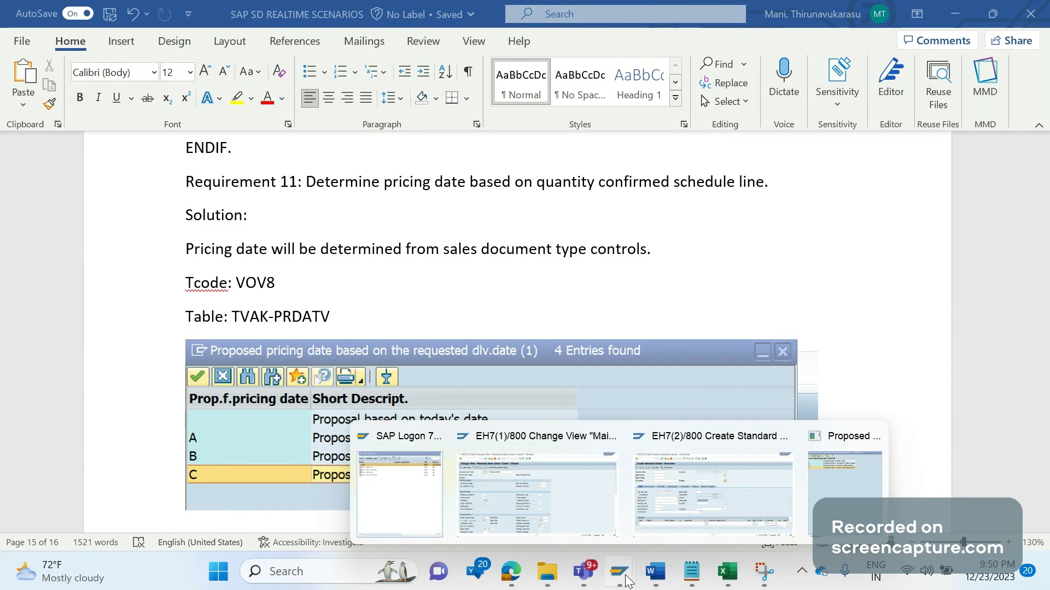
- Close the options list and open table VBEP in SE16
{"action": "left_click", "coordinate": [542, 477]}
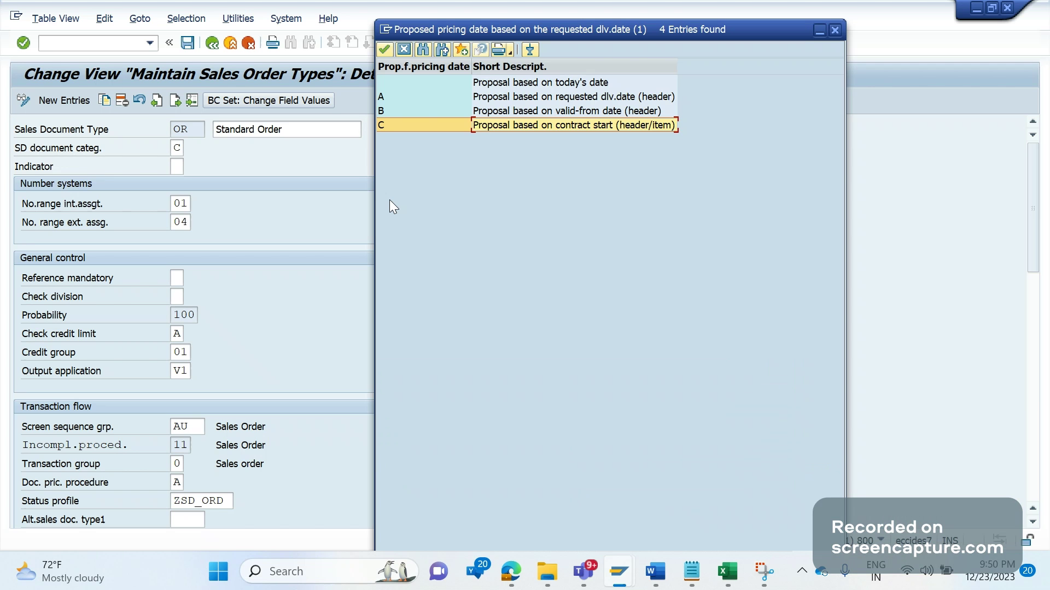
{"action": "key", "text": "Escape"}
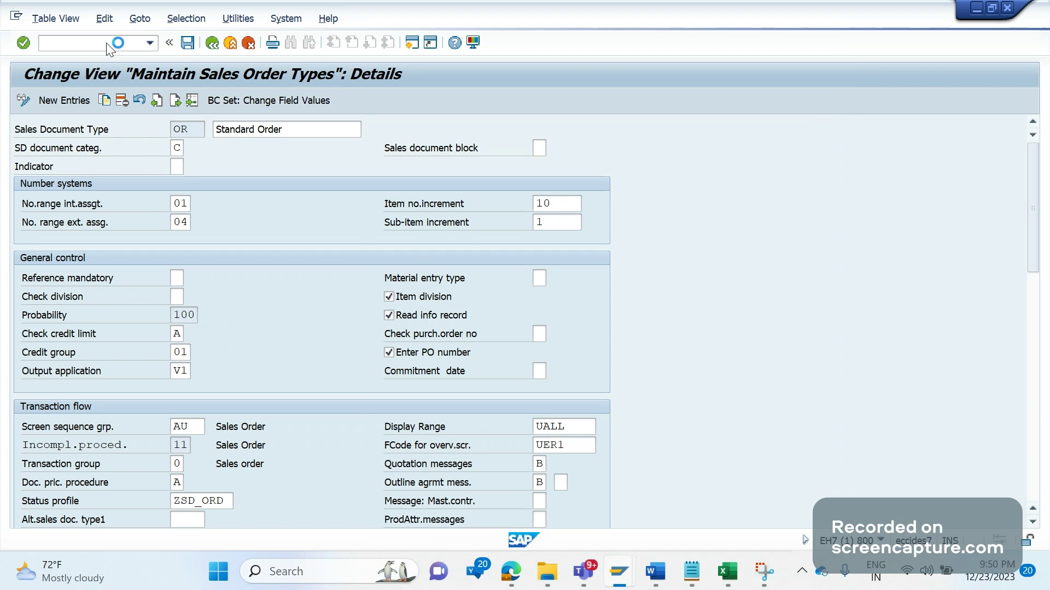
{"action": "left_click", "coordinate": [108, 43]}
{"action": "scroll", "coordinate": [108, 43], "scroll_direction": "down", "scroll_amount": 10}
{"action": "type", "text": "/NSE1"}
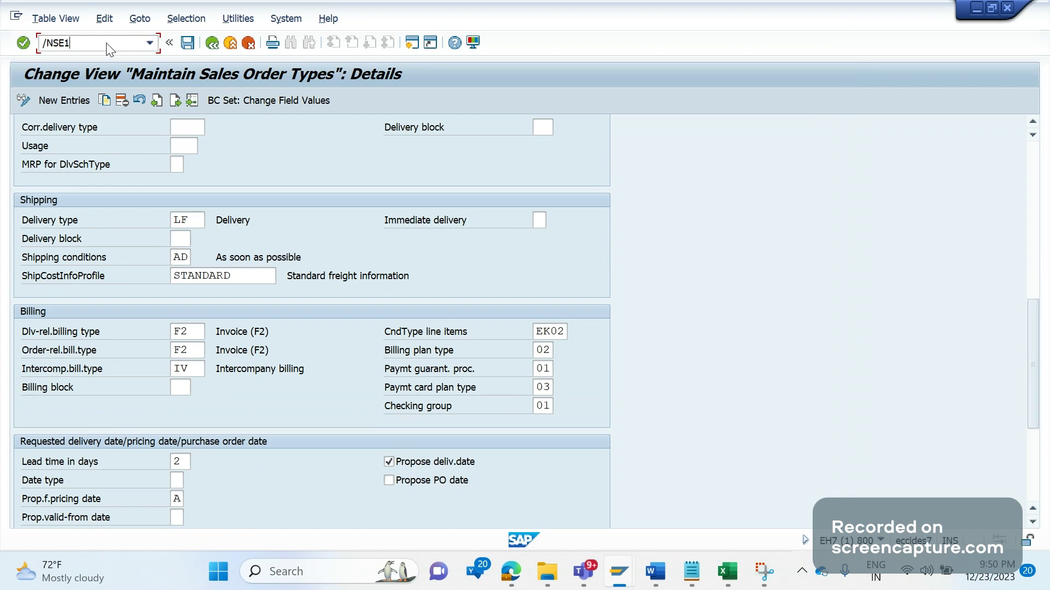
{"action": "type", "text": "6"}
{"action": "key", "text": "Return"}
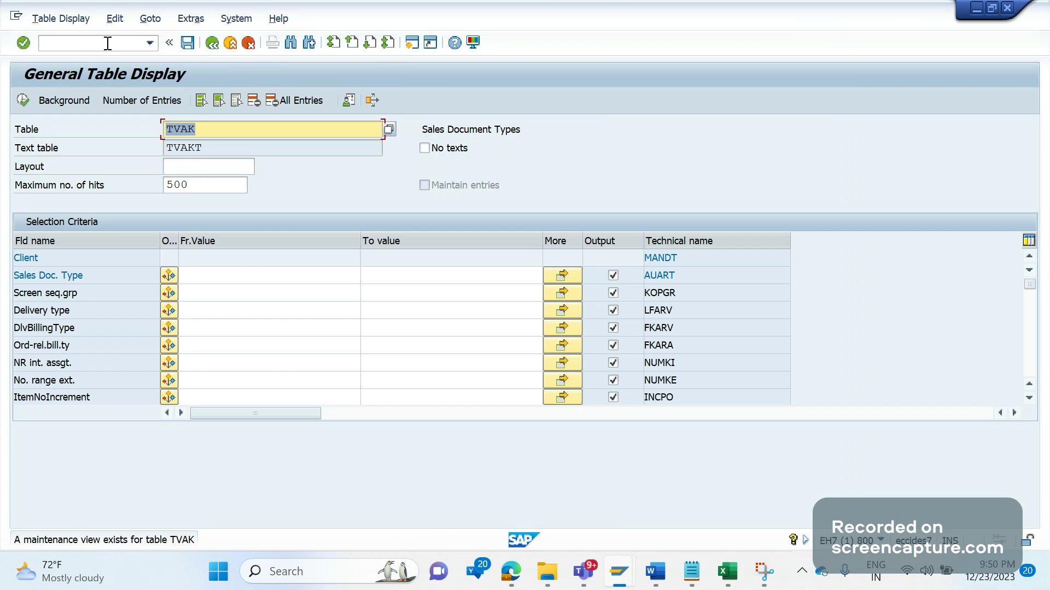
{"action": "type", "text": "VBEP"}
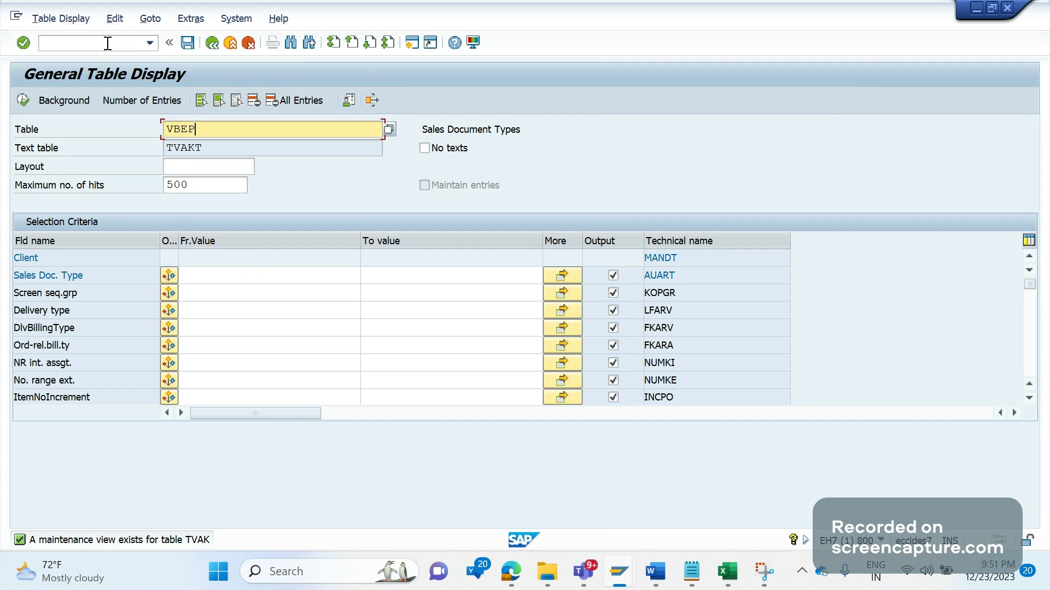
{"action": "key", "text": "Return"}
- Search the VBEP fields for B and pick out BMENG, Confirmed Qty
{"action": "left_click", "coordinate": [263, 331]}
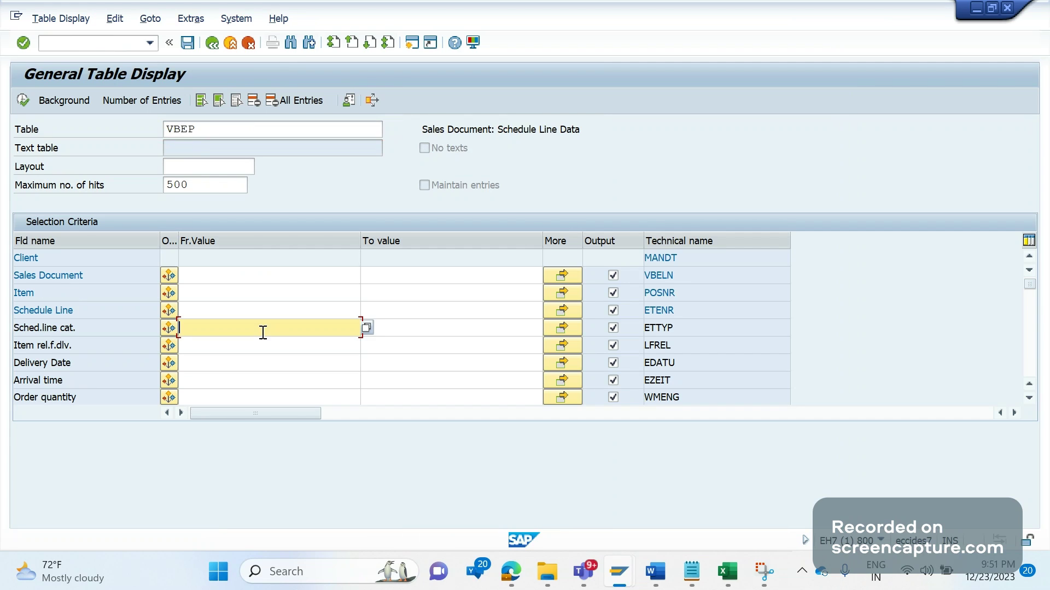
{"action": "key", "text": "ctrl+f"}
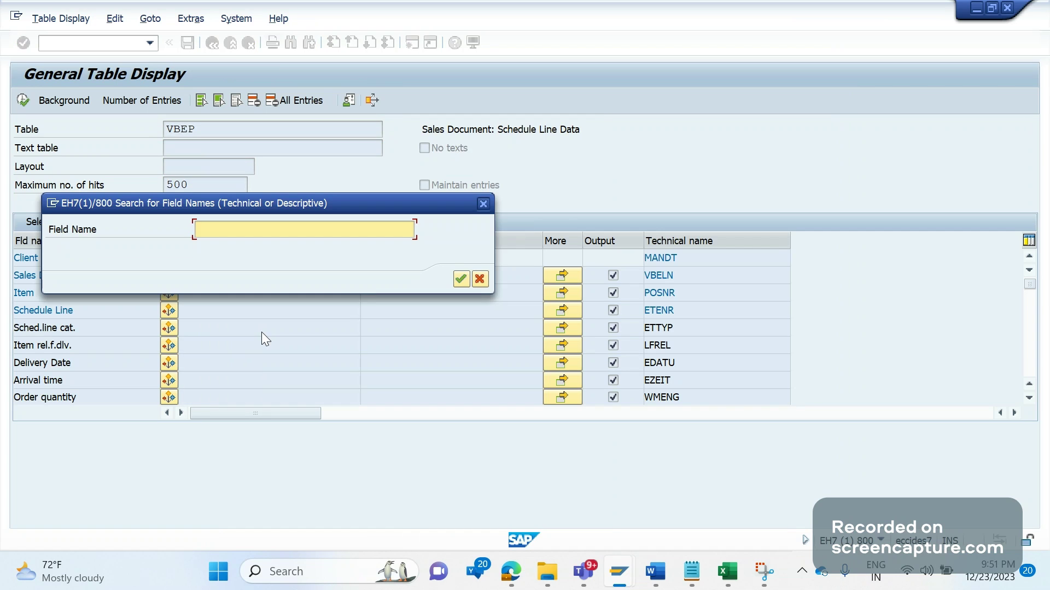
{"action": "type", "text": "B"}
{"action": "key", "text": "Return"}
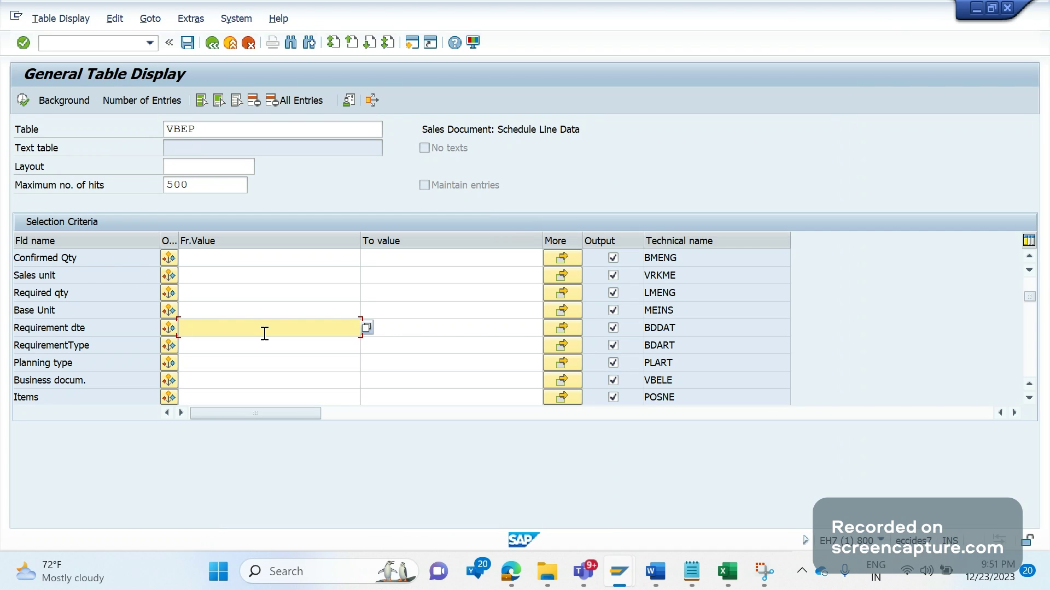
{"action": "double_click", "coordinate": [660, 258]}
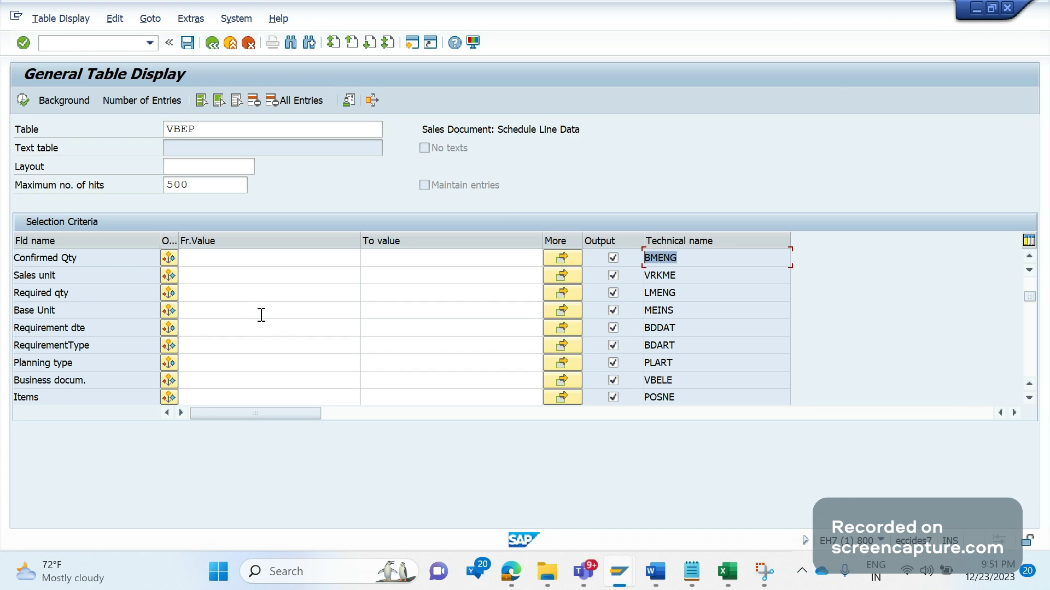
{"action": "left_click", "coordinate": [671, 571]}
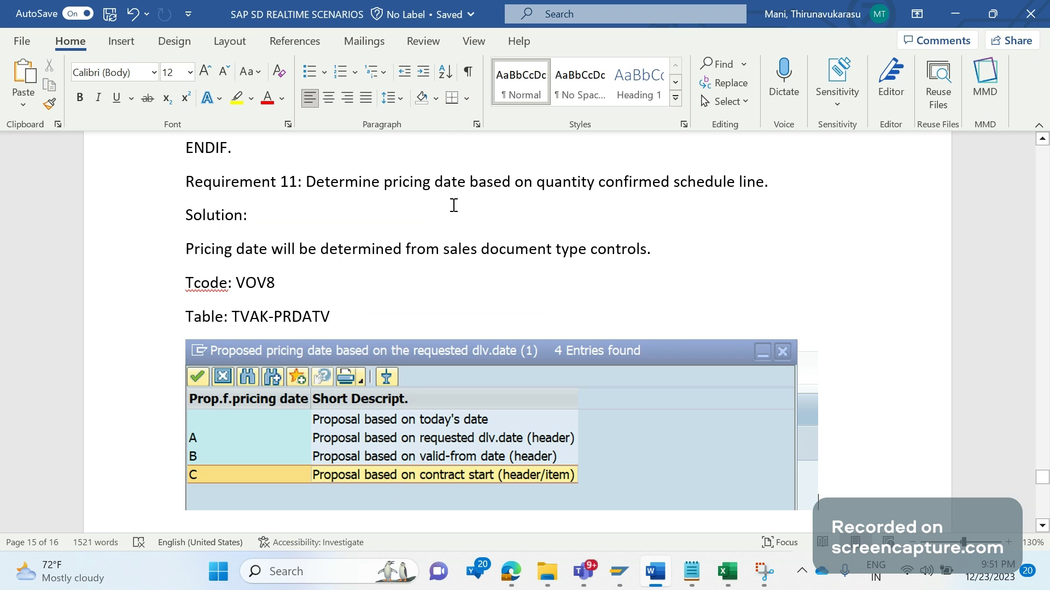
- Append 'into sales order' to the end of requirement 11
{"action": "left_click", "coordinate": [765, 185]}
{"action": "type", "text": "into sale"}
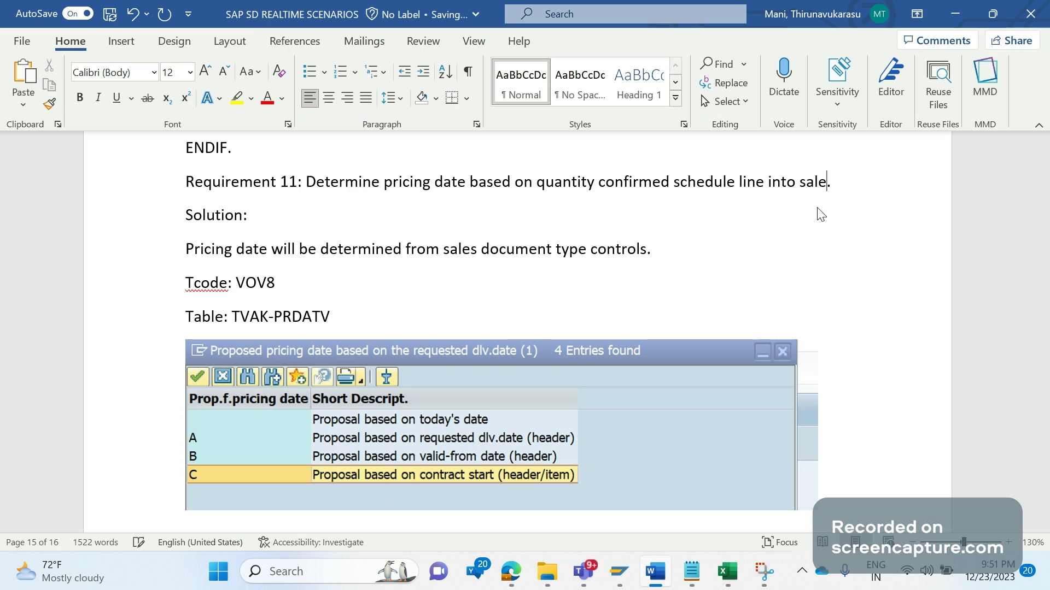
{"action": "type", "text": "s order"}
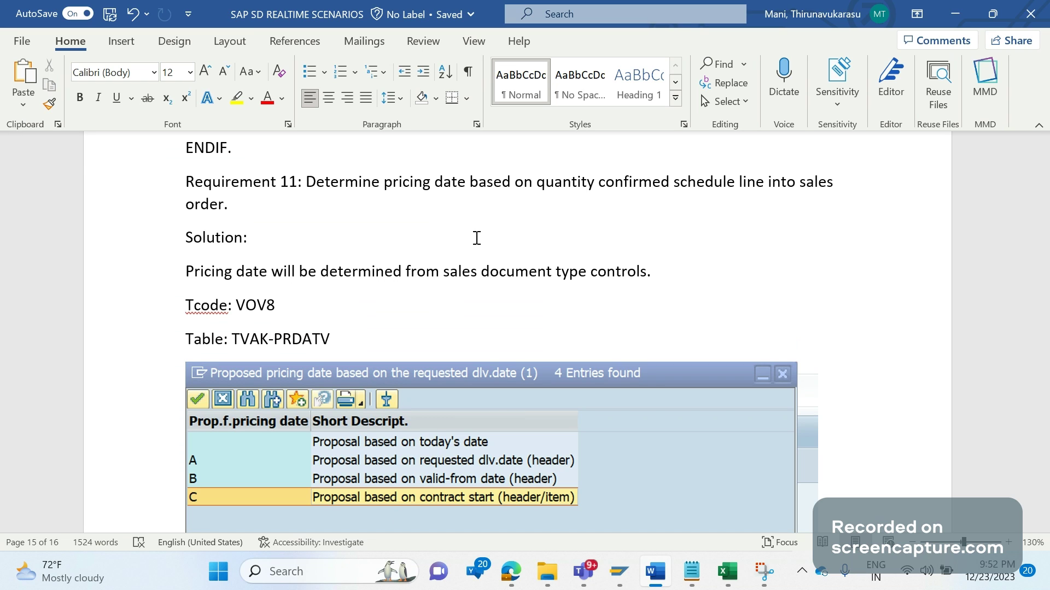
{"action": "scroll", "coordinate": [772, 278], "scroll_direction": "down", "scroll_amount": 3}
{"action": "scroll", "coordinate": [776, 306], "scroll_direction": "down", "scroll_amount": 1}
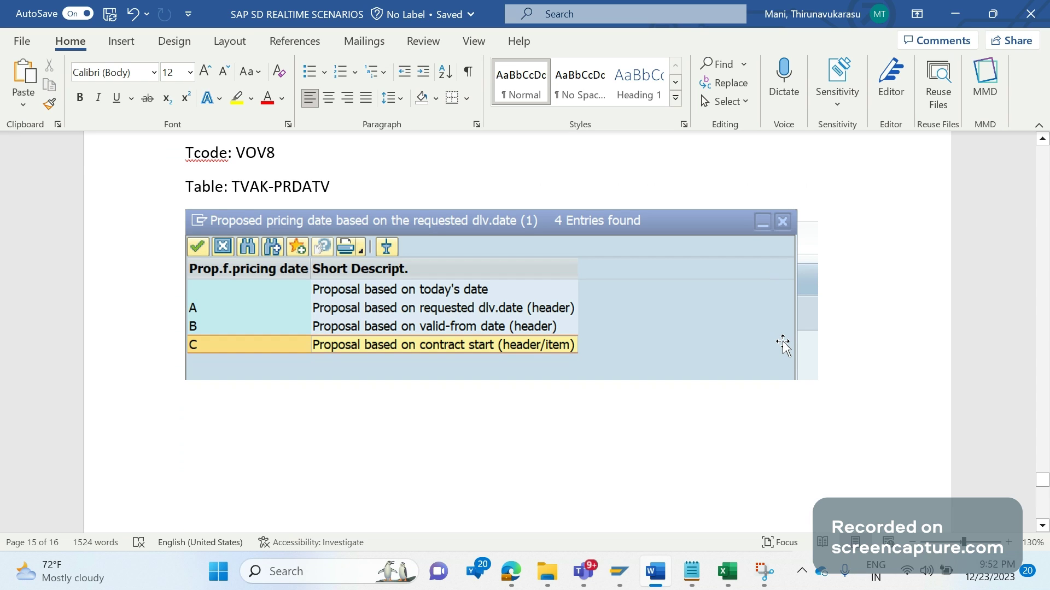
{"action": "scroll", "coordinate": [782, 345], "scroll_direction": "up", "scroll_amount": 2}
{"action": "scroll", "coordinate": [782, 344], "scroll_direction": "up", "scroll_amount": 1}
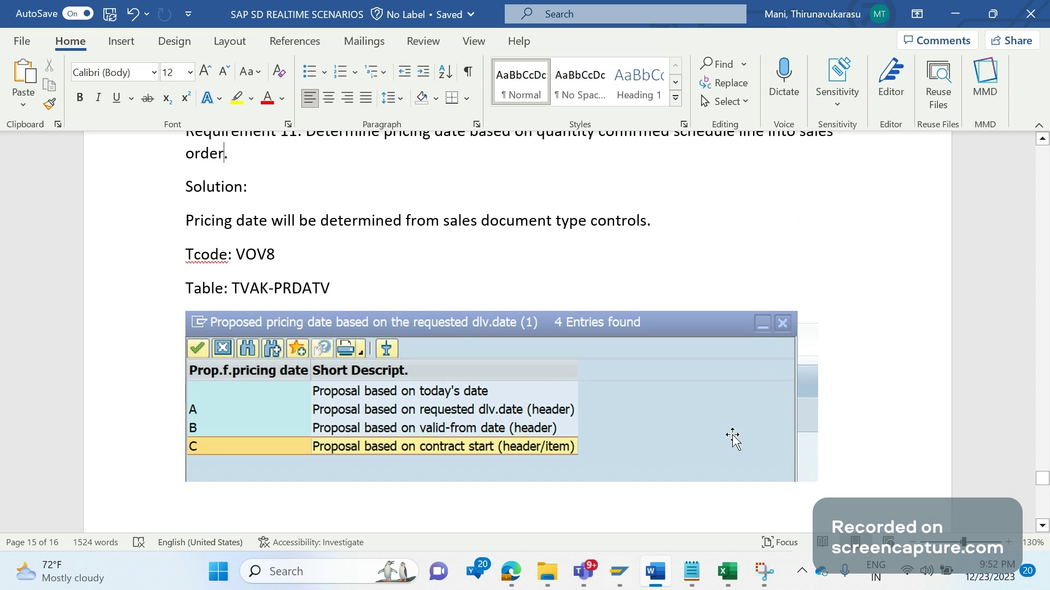
- Add the line 'MV45AFZZ -> userexit_pricing_prepare_tkomp' below the screenshot
{"action": "left_click", "coordinate": [898, 455]}
{"action": "key", "text": "Return"}
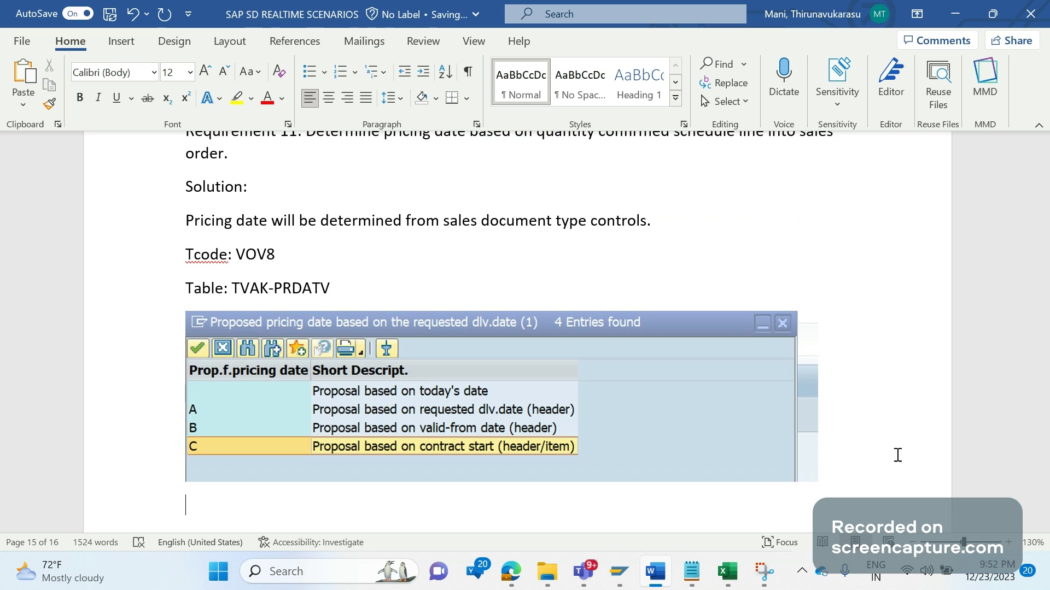
{"action": "type", "text": "MV45AFZZ -"}
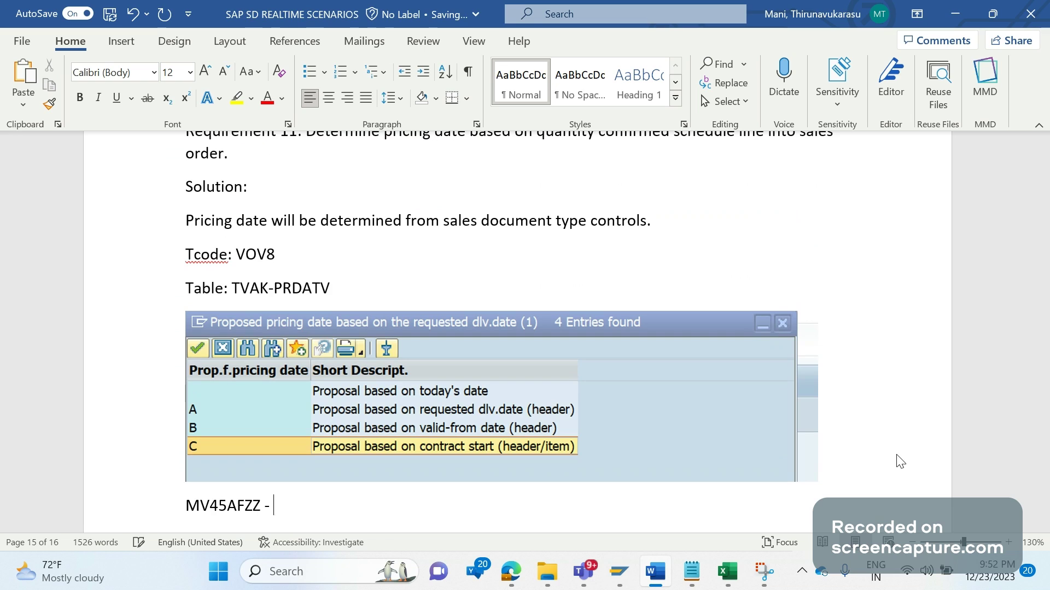
{"action": "key", "text": "BackSpace"}
{"action": "type", "text": "> userxit"}
{"action": "key", "text": "BackSpace"}
{"action": "key", "text": "BackSpace"}
{"action": "key", "text": "BackSpace"}
{"action": "type", "text": "exit_pricing"}
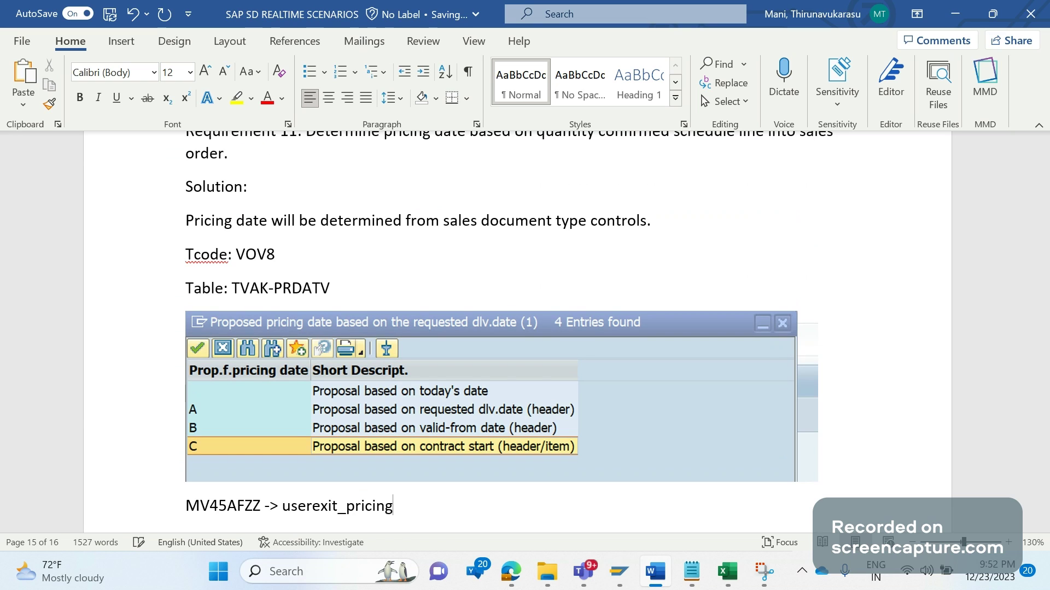
{"action": "type", "text": "_prepare_tkomp"}
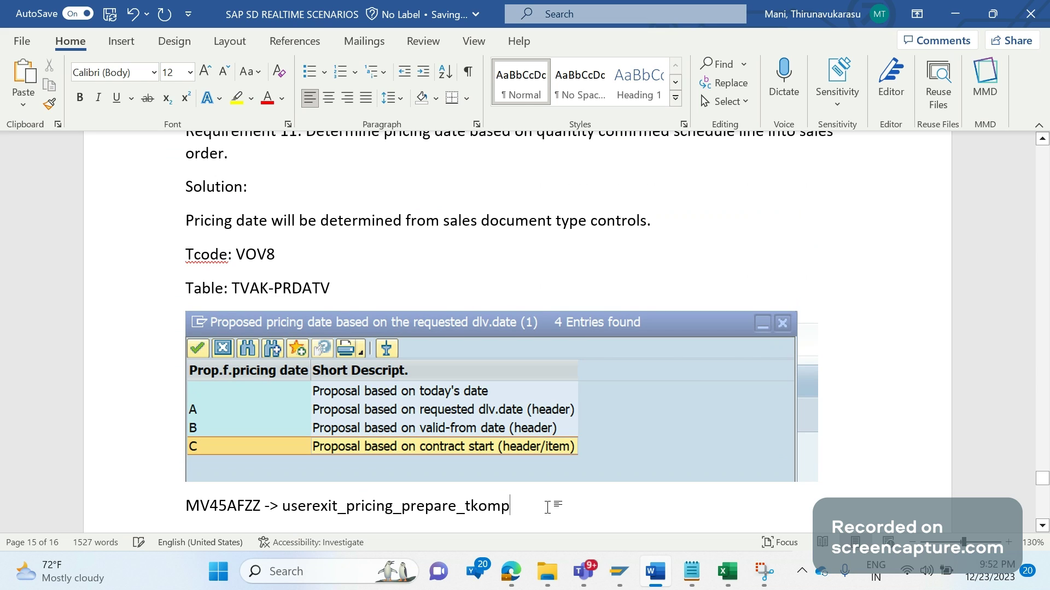
{"action": "left_click_drag", "start_coordinate": [509, 507], "coordinate": [402, 507]}
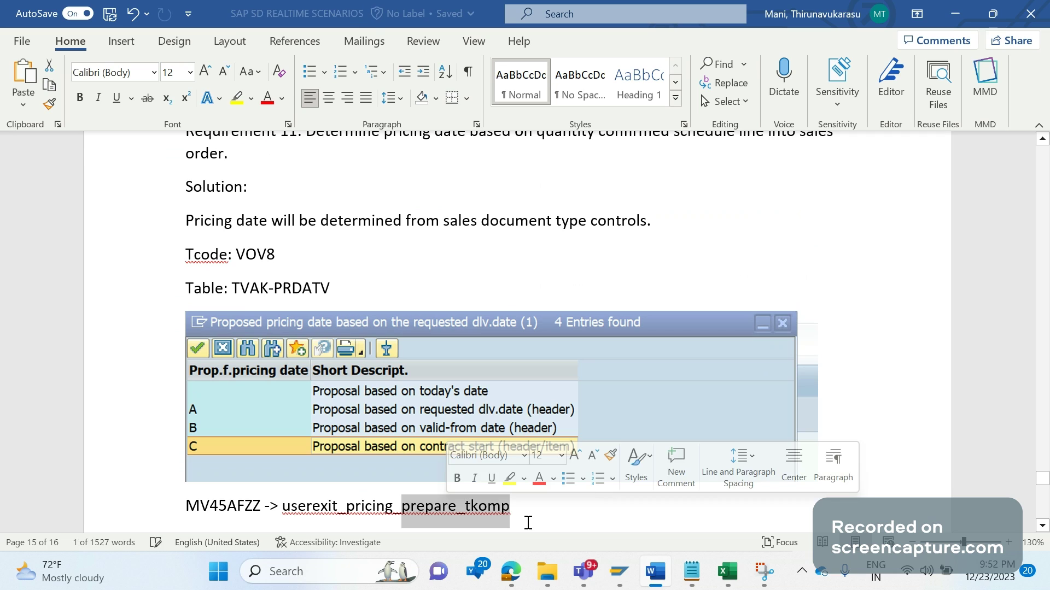
{"action": "left_click", "coordinate": [543, 513]}
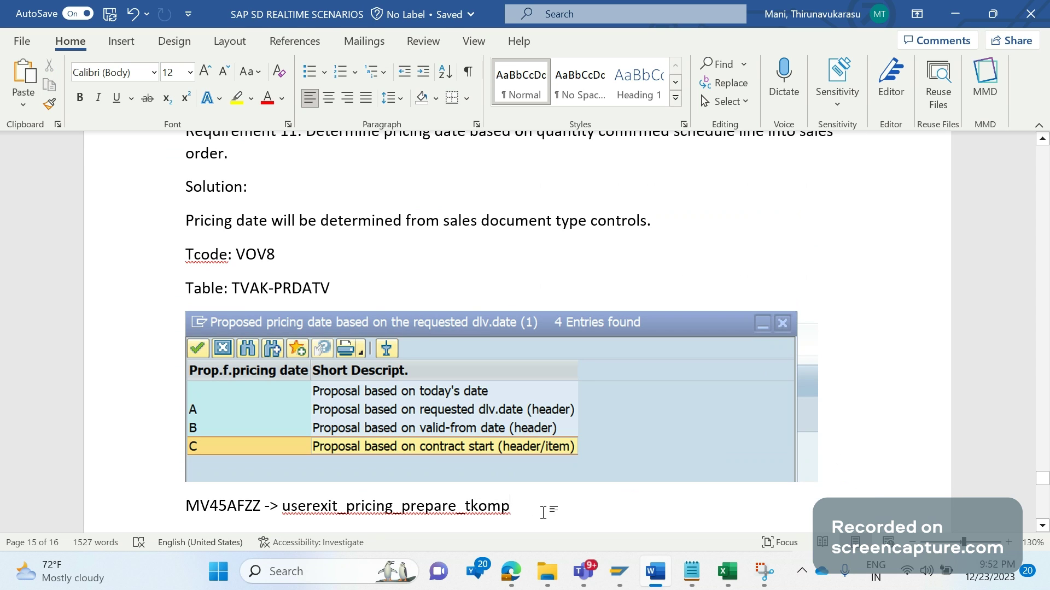
{"action": "left_click_drag", "start_coordinate": [466, 507], "coordinate": [286, 507]}
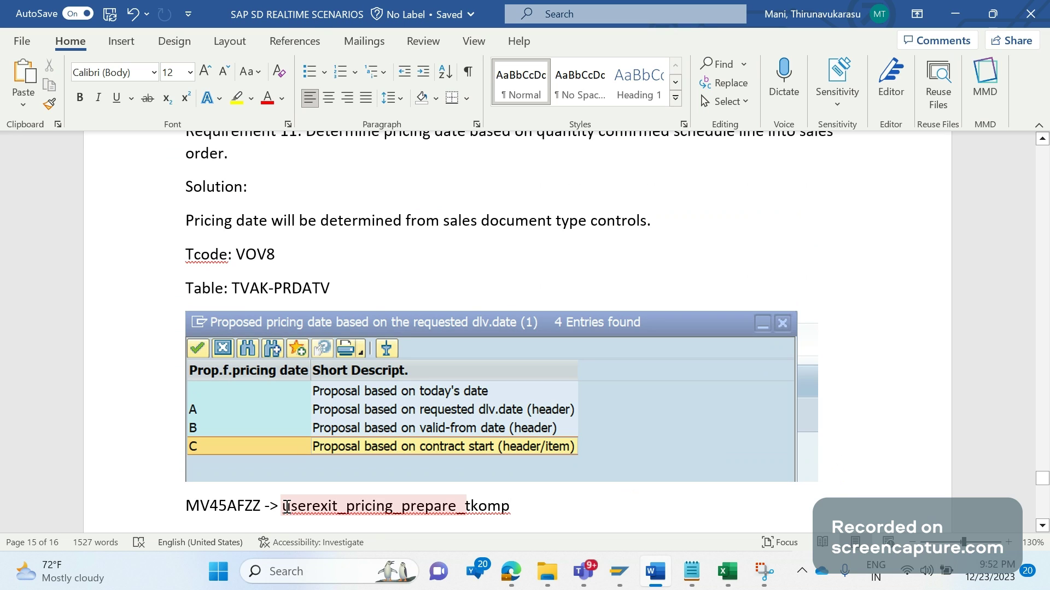
{"action": "right_click", "coordinate": [518, 508]}
{"action": "left_click", "coordinate": [543, 512]}
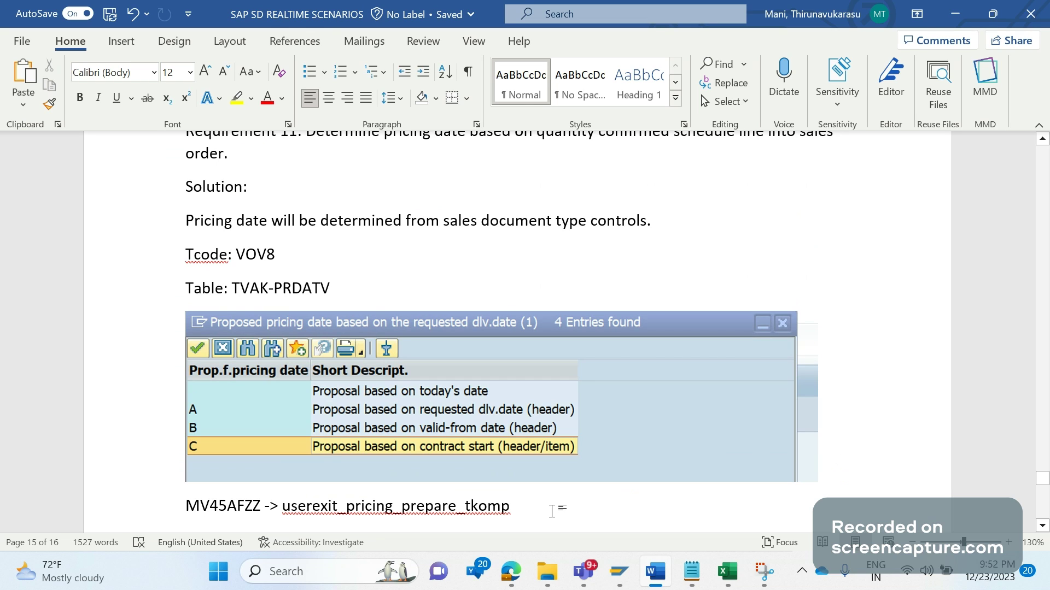
- Enter transaction /nse3 in the SAP command field
{"action": "mouse_move", "coordinate": [618, 571]}
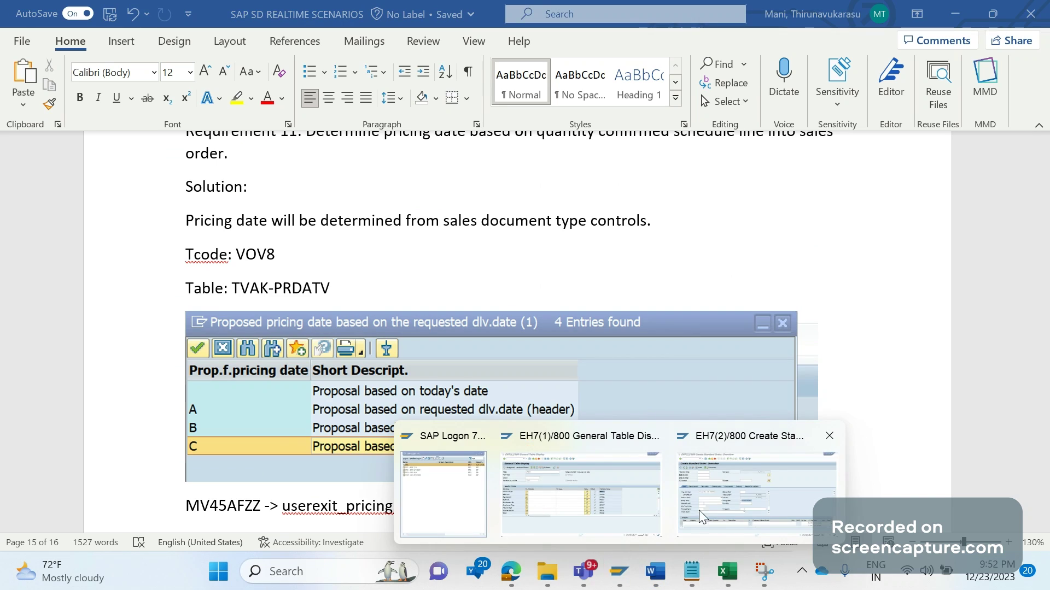
{"action": "left_click", "coordinate": [578, 480]}
{"action": "left_click", "coordinate": [72, 40]}
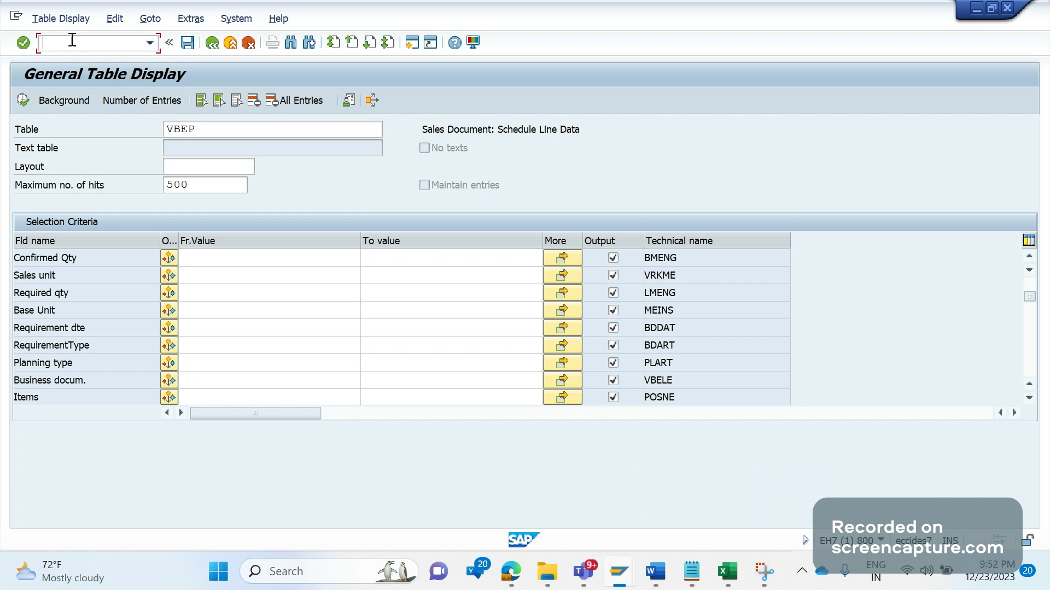
{"action": "type", "text": "/nse3"}
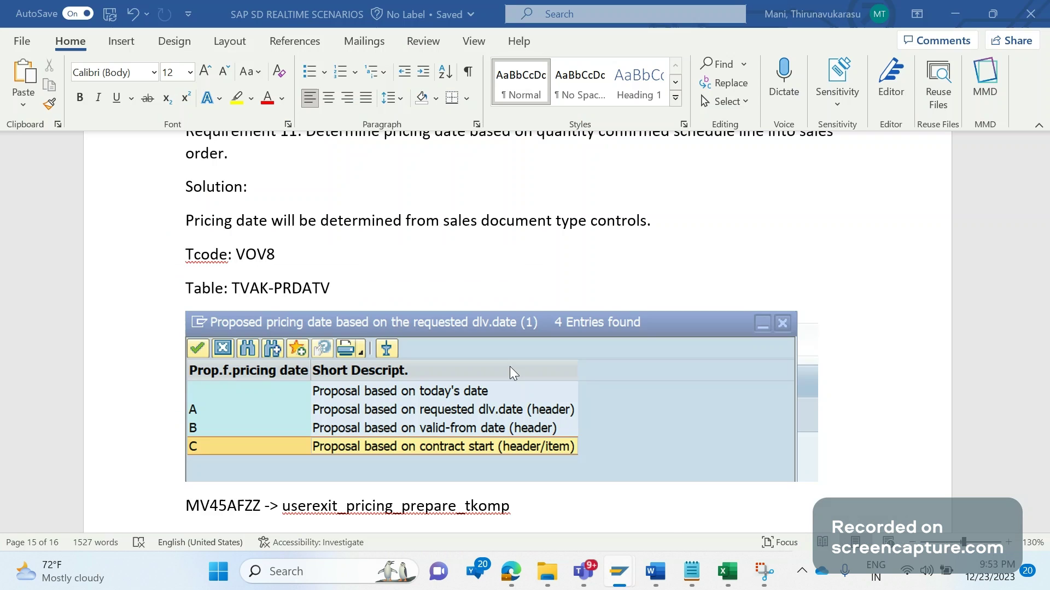
- Add the line 'SE38 - ABAP Editor' below the user exit note
{"action": "left_click", "coordinate": [670, 524]}
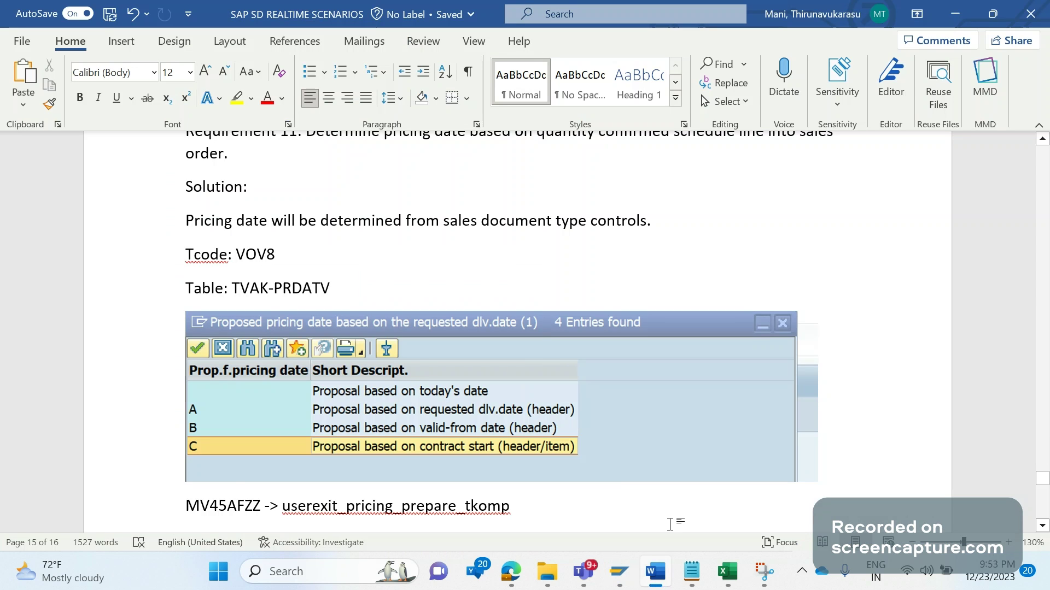
{"action": "key", "text": "Return"}
{"action": "type", "text": "SE38"}
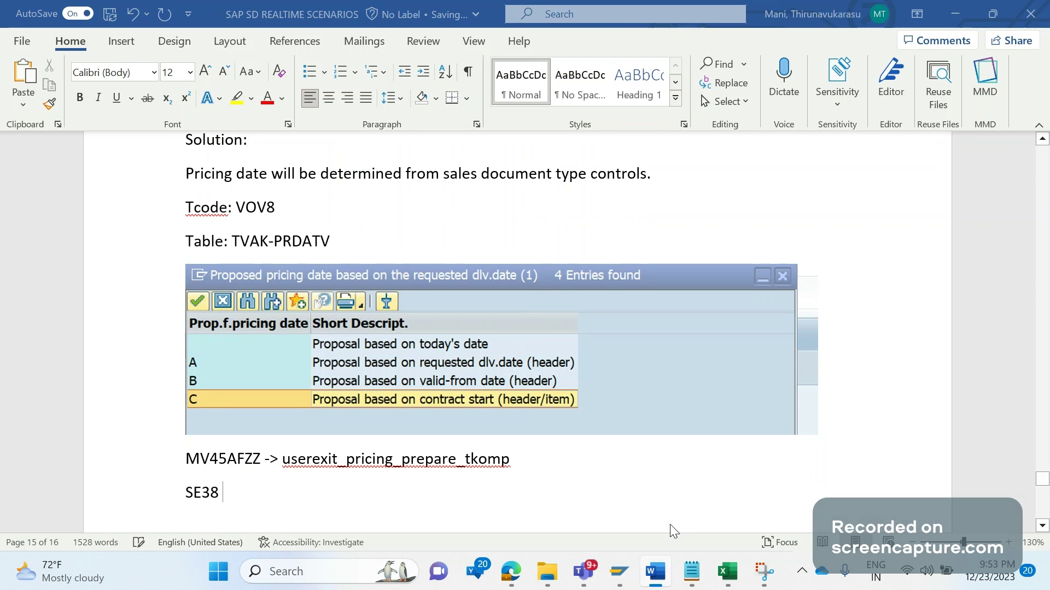
{"action": "key", "text": "alt+Tab"}
{"action": "key", "text": "alt+Tab"}
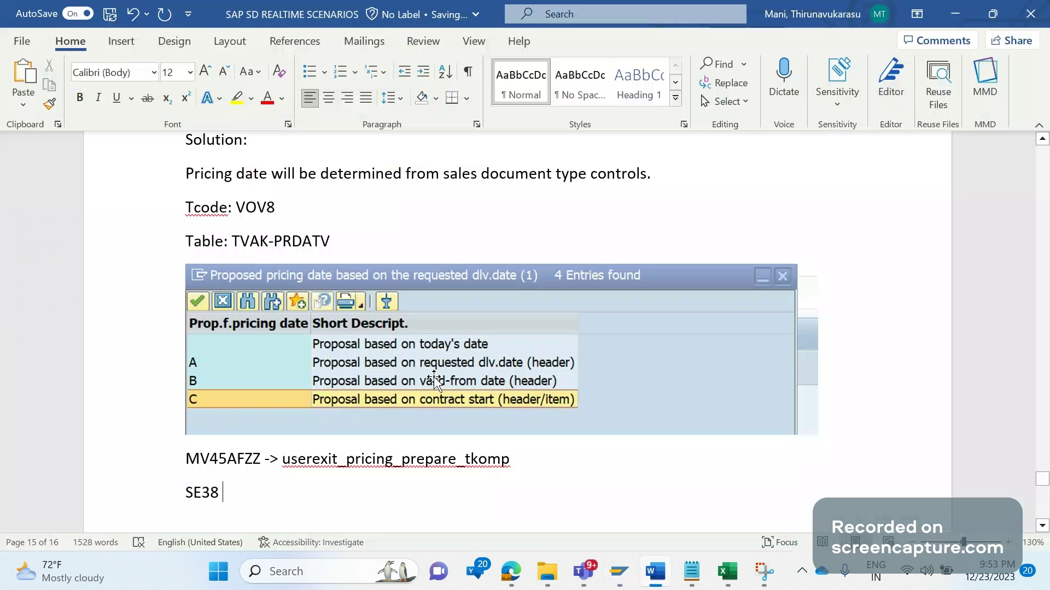
{"action": "type", "text": "- AB"}
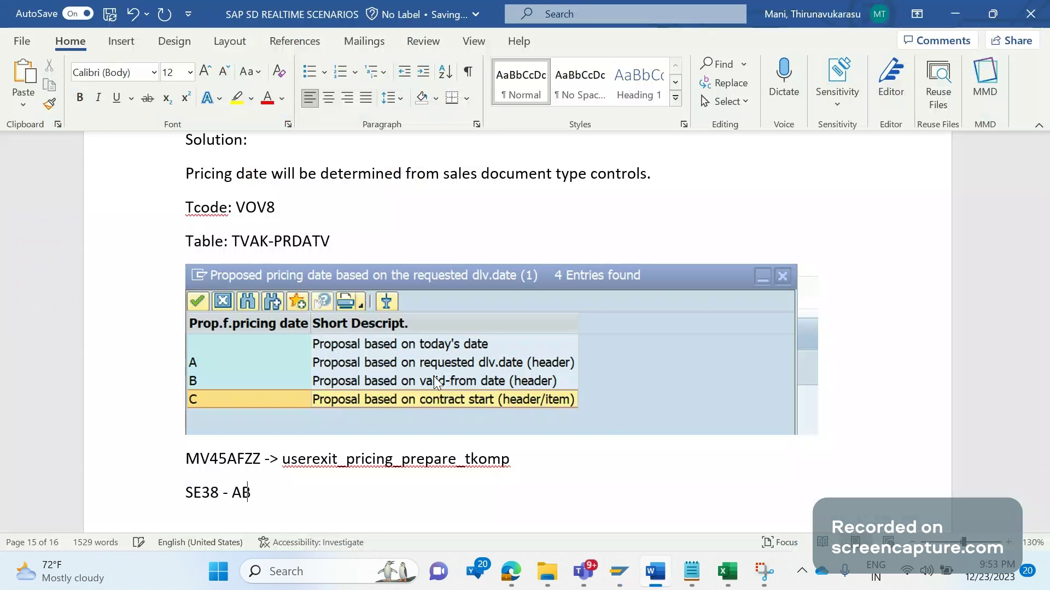
{"action": "type", "text": "AP Editor"}
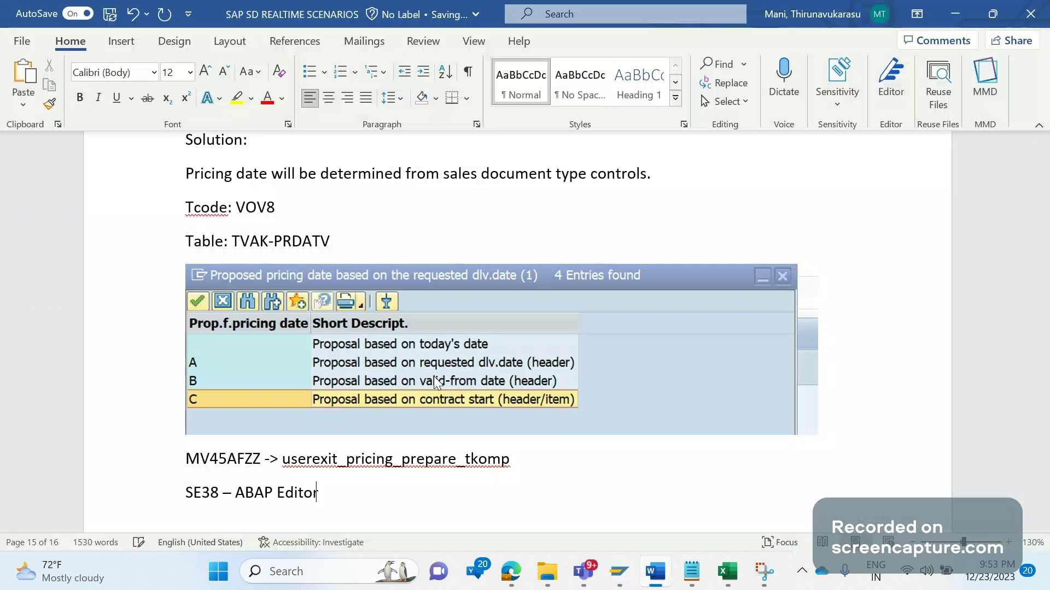
{"action": "key", "text": "alt+Tab"}
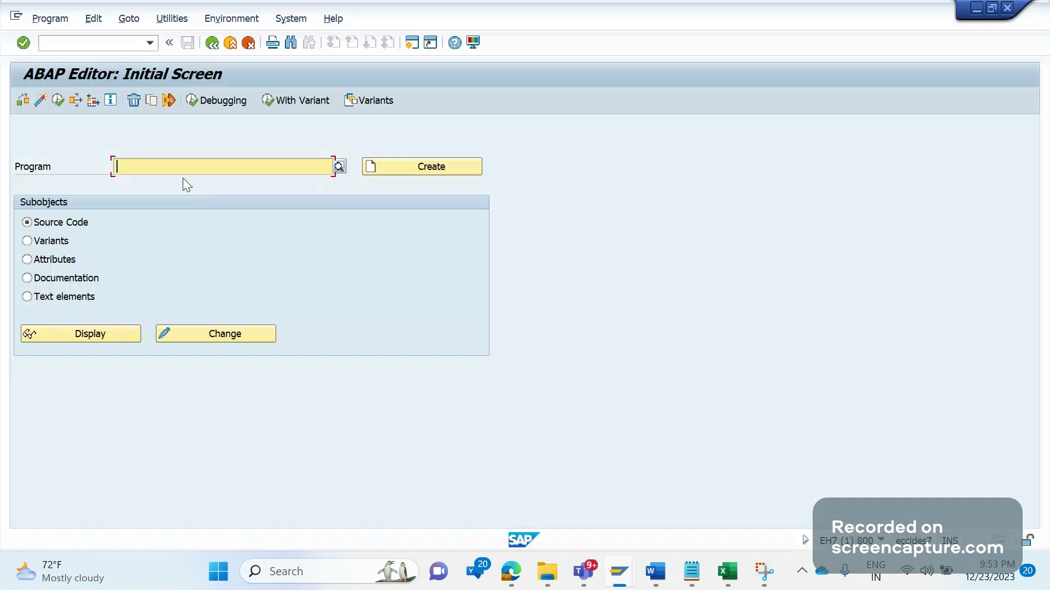
- Display the source code of include MV45AFZZ in SE38
{"action": "type", "text": "MV45AF"}
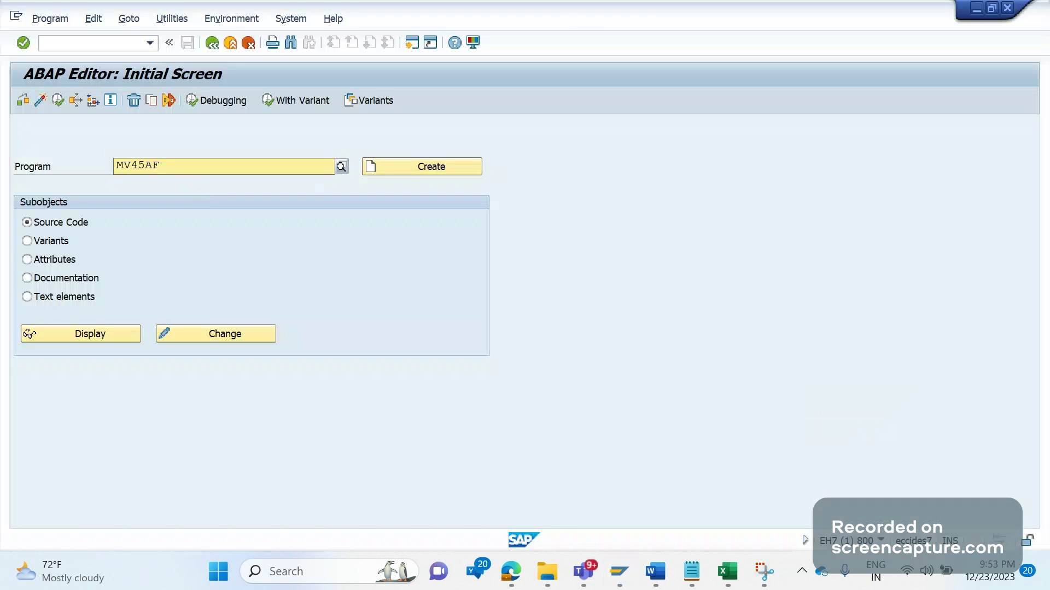
{"action": "type", "text": "ZZ"}
{"action": "left_click", "coordinate": [126, 336]}
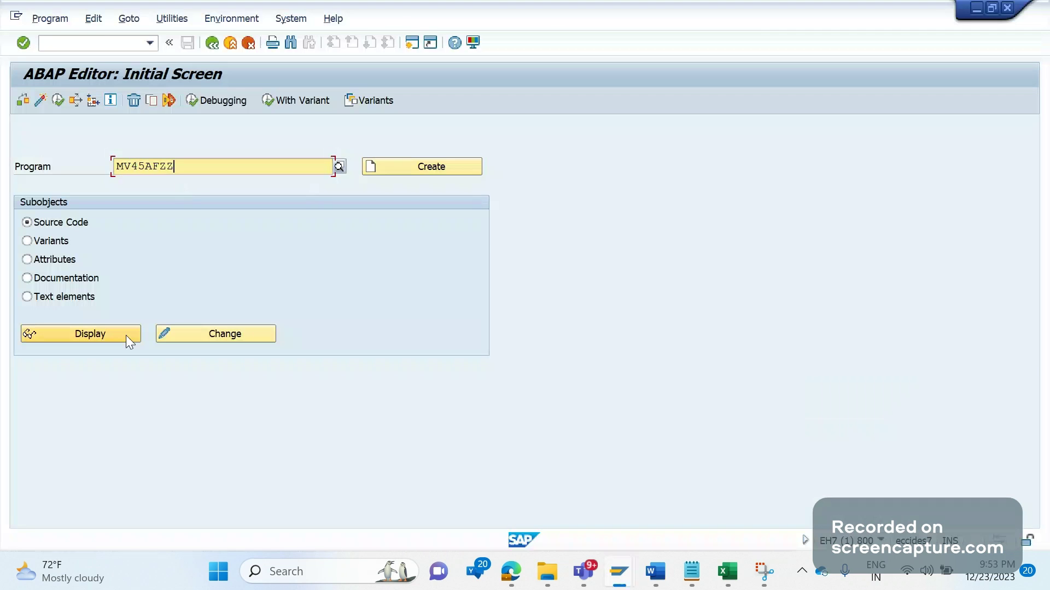
{"action": "left_click", "coordinate": [126, 336]}
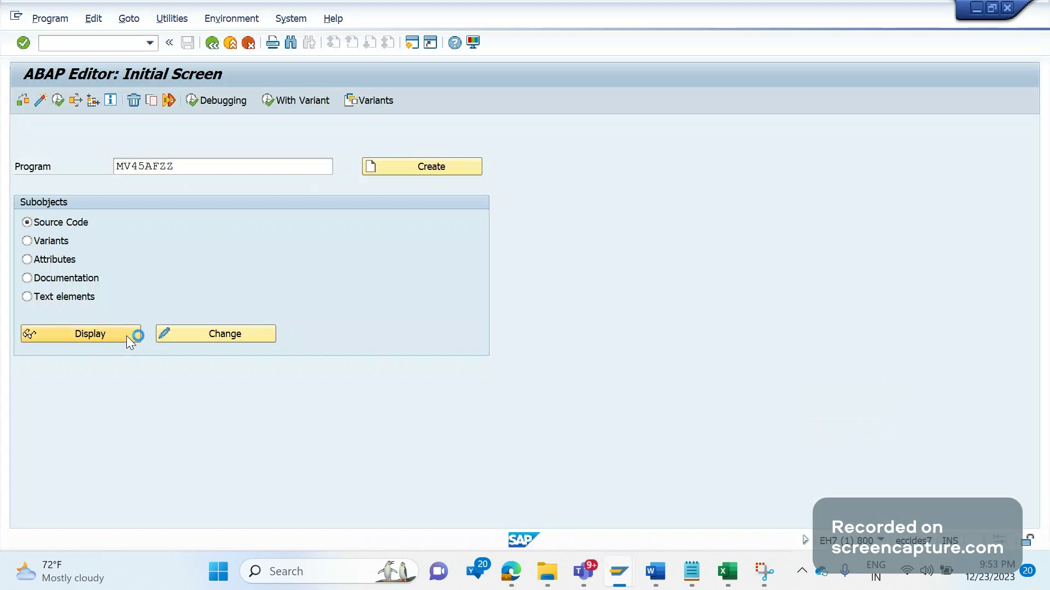
{"action": "scroll", "coordinate": [362, 336], "scroll_direction": "down", "scroll_amount": 5}
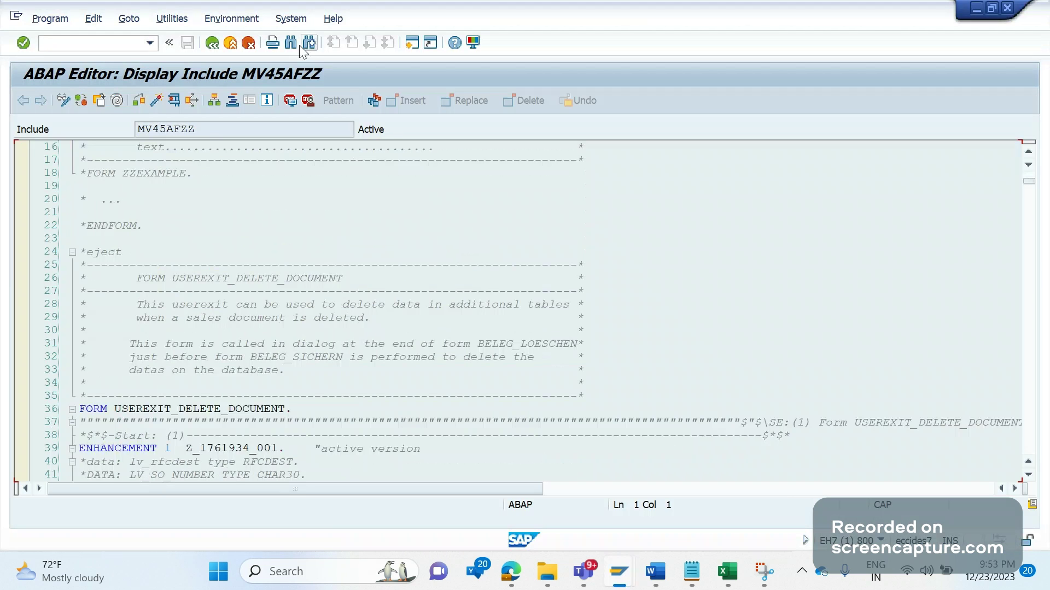
- Search the main program for PRICING_PREPARE
{"action": "left_click", "coordinate": [300, 44]}
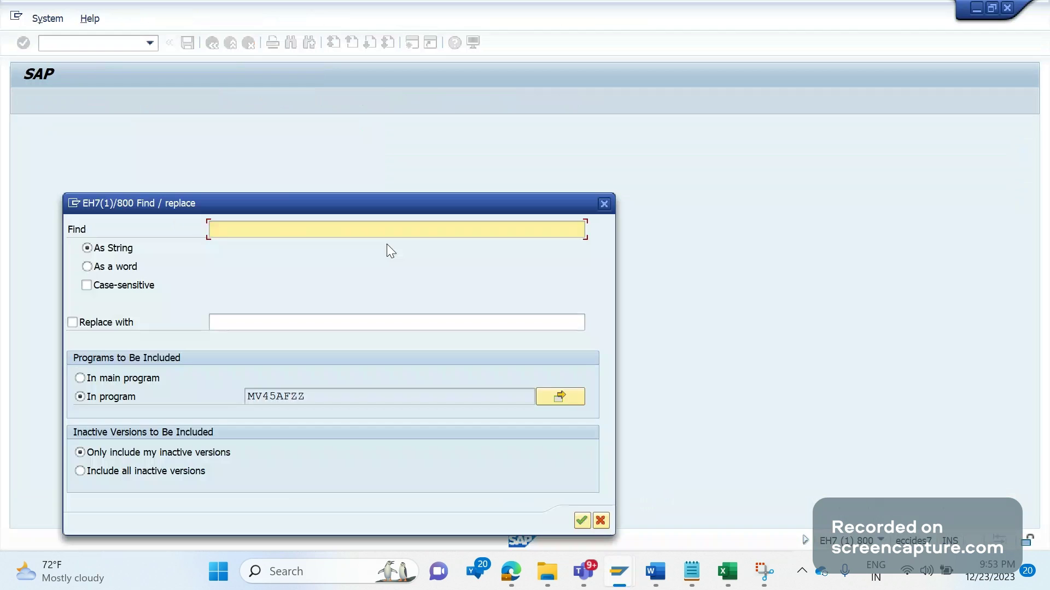
{"action": "type", "text": "PRICING"}
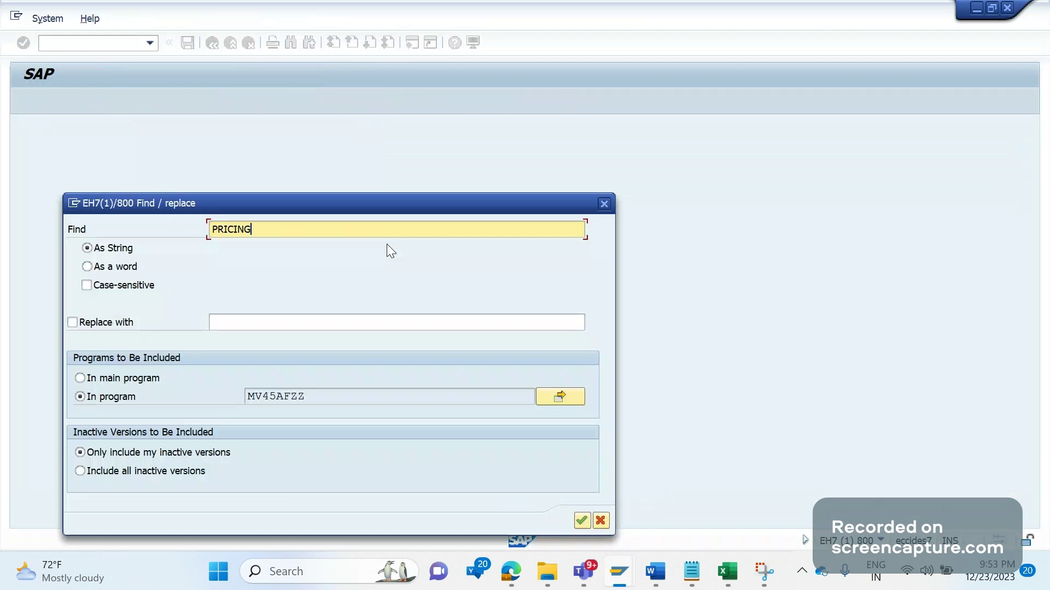
{"action": "type", "text": "_PREPARE"}
{"action": "key", "text": "Tab"}
{"action": "key", "text": "Tab"}
{"action": "key", "text": "Tab"}
{"action": "key", "text": "Tab"}
{"action": "key", "text": "Up"}
{"action": "key", "text": "Return"}
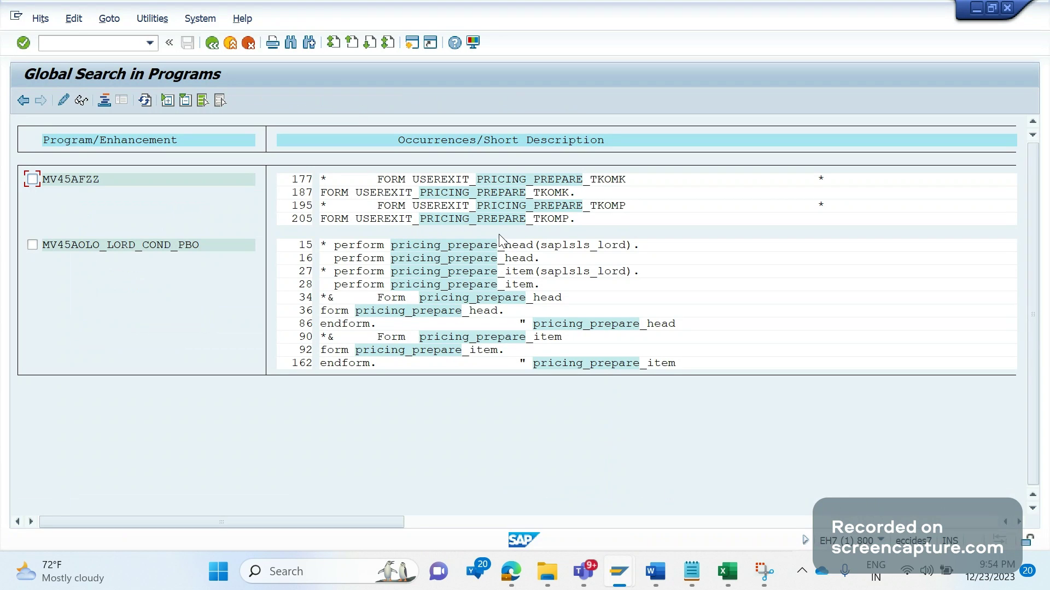
- Open the USEREXIT_PRICING_PREPARE_TKOMP form from its line-205 hit and scroll through the code
{"action": "left_click", "coordinate": [544, 218]}
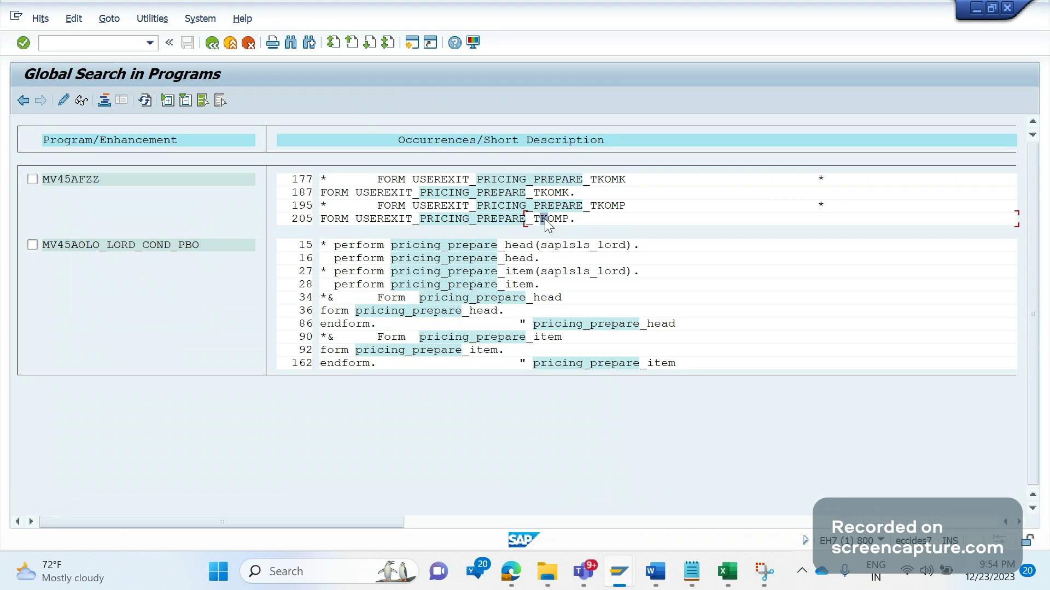
{"action": "left_click", "coordinate": [486, 221]}
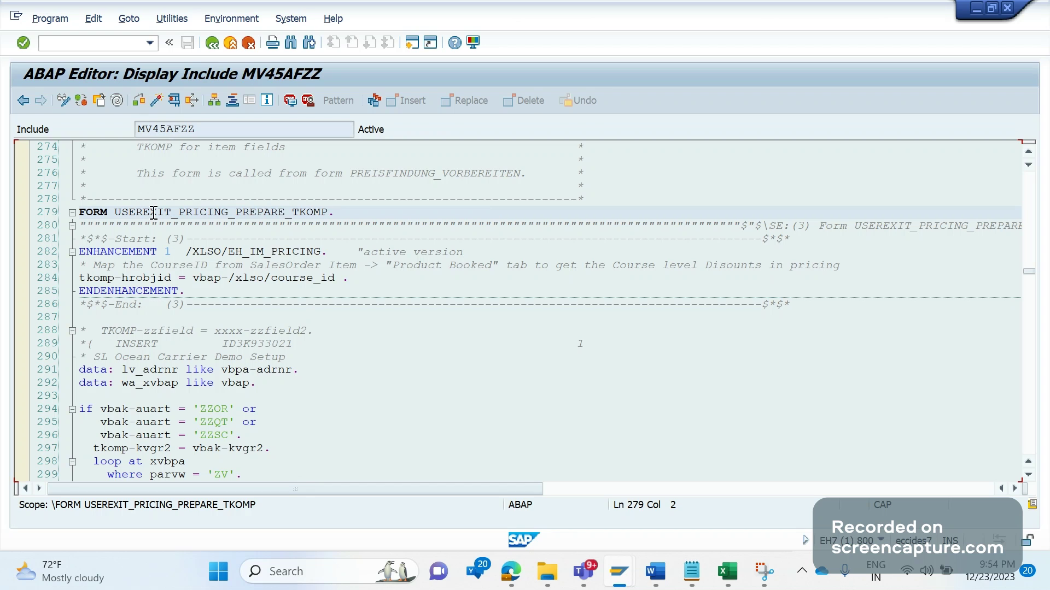
{"action": "left_click", "coordinate": [106, 214]}
{"action": "scroll", "coordinate": [375, 348], "scroll_direction": "down", "scroll_amount": 5}
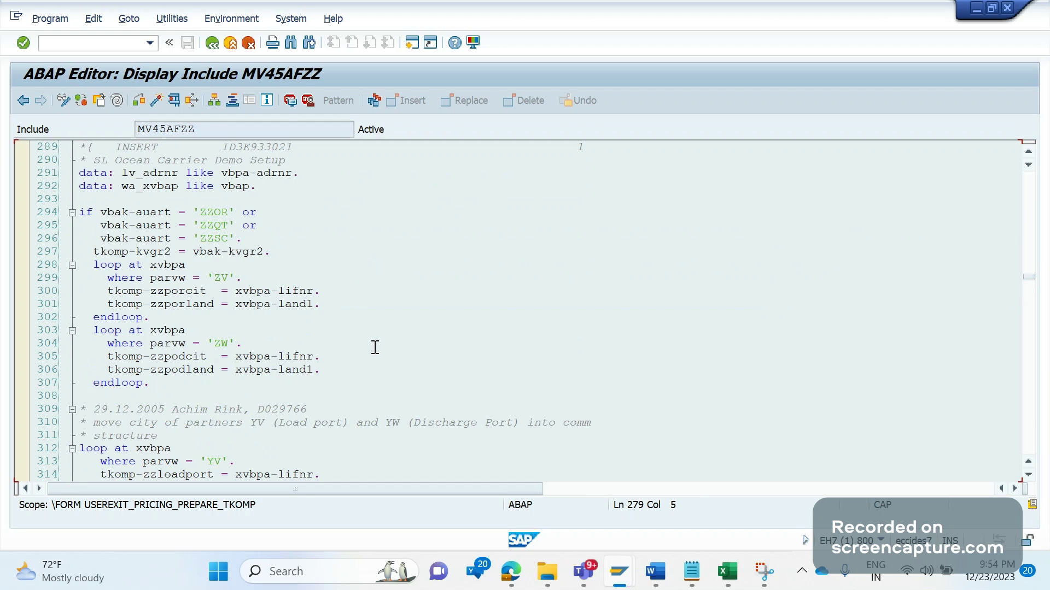
{"action": "scroll", "coordinate": [375, 348], "scroll_direction": "down", "scroll_amount": 8}
{"action": "scroll", "coordinate": [375, 348], "scroll_direction": "down", "scroll_amount": 2}
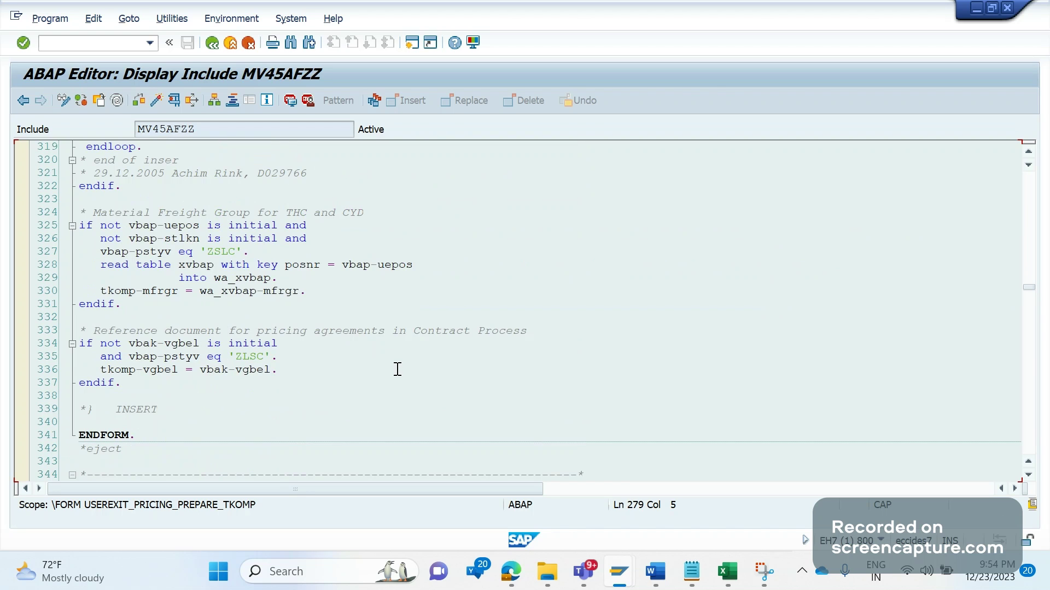
{"action": "key", "text": "alt+Tab"}
{"action": "scroll", "coordinate": [582, 419], "scroll_direction": "down", "scroll_amount": 1}
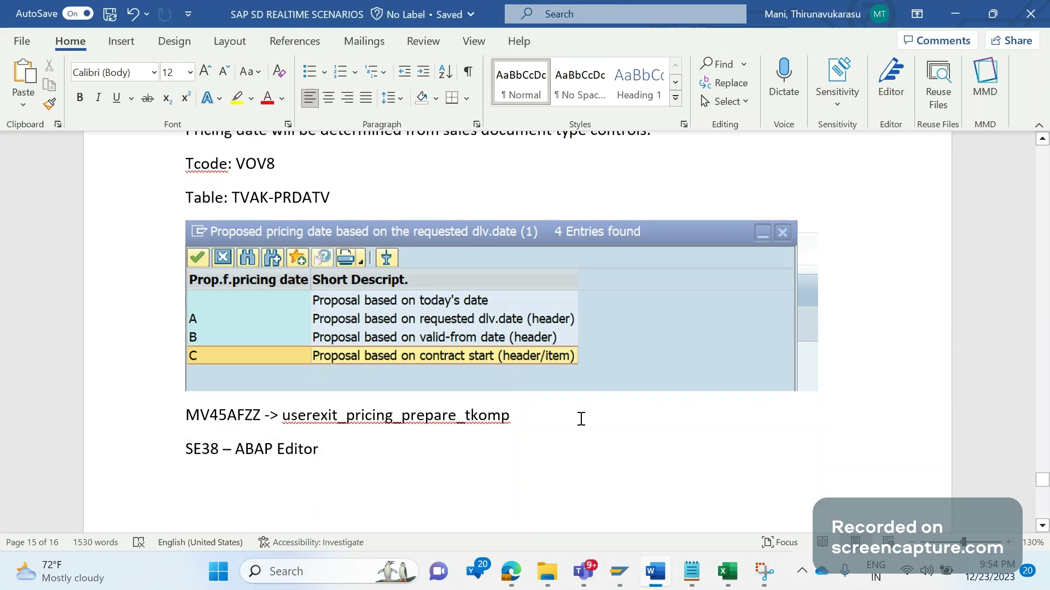
- Type 'READ TABLE XVBEP WITH KEY POSNR = VBAP-POSNR AND BMENG <> 0.' on a new line
{"action": "key", "text": "Return"}
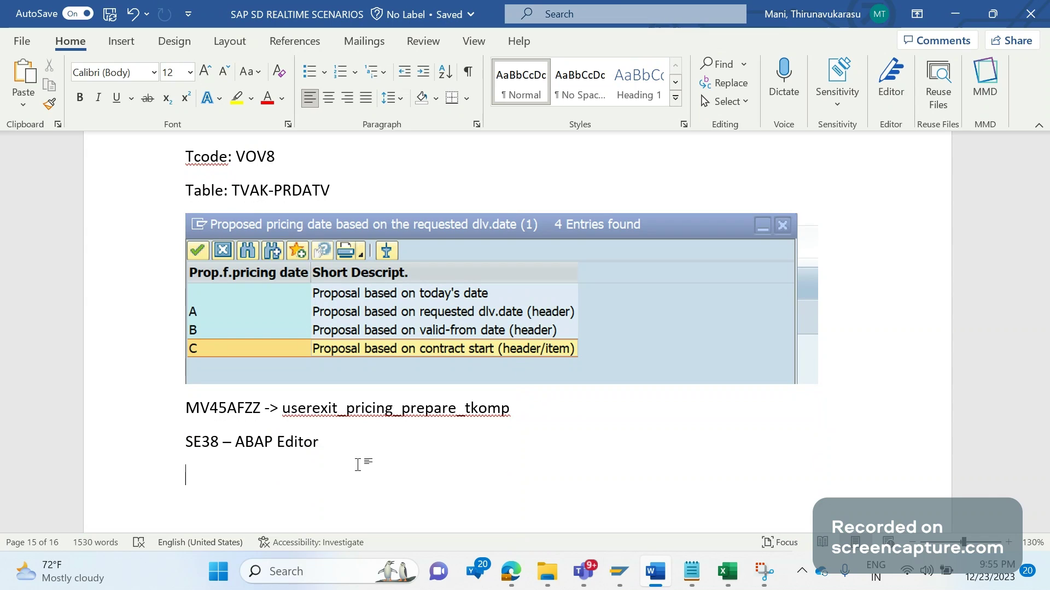
{"action": "type", "text": "READ "}
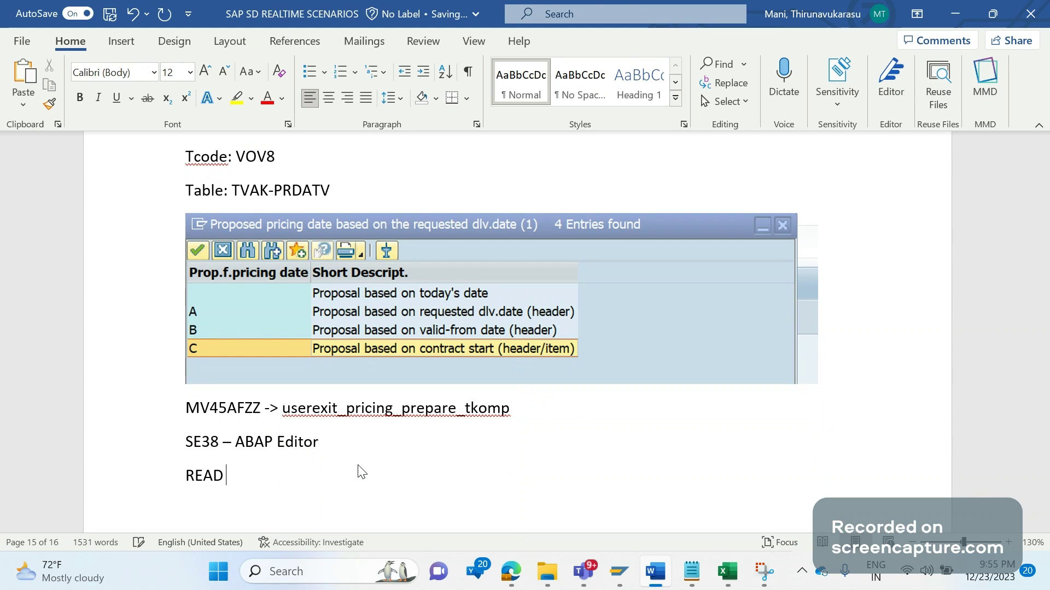
{"action": "type", "text": "TABLE"}
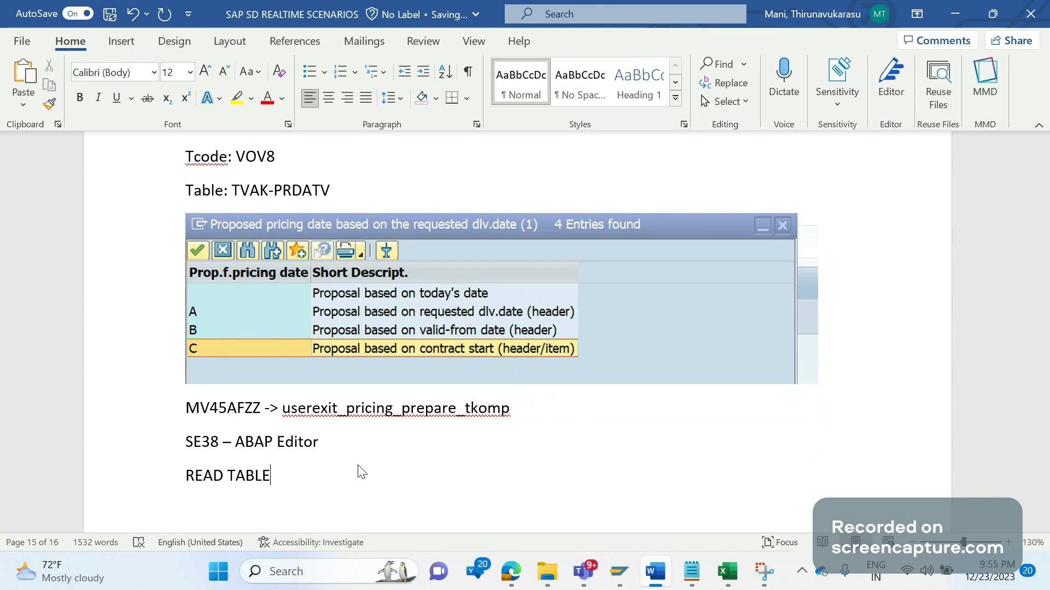
{"action": "type", "text": " XVBEP"}
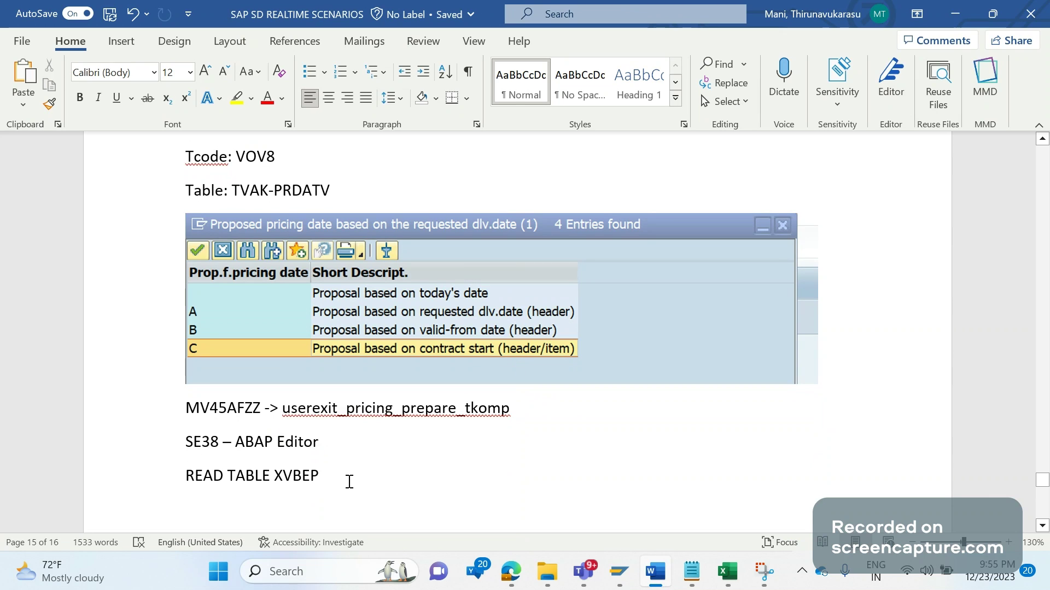
{"action": "type", "text": "W"}
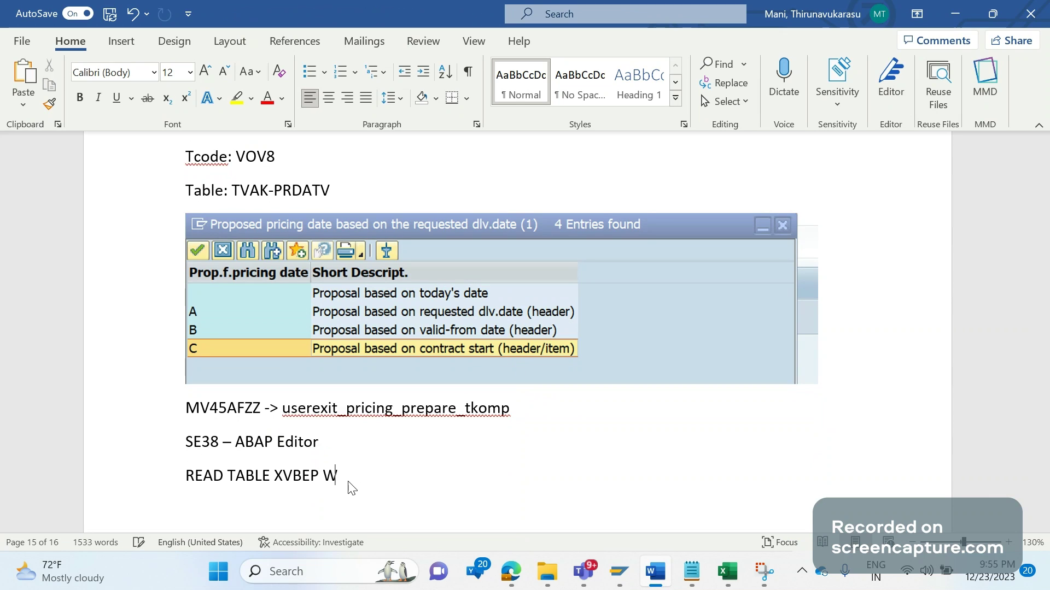
{"action": "type", "text": "ITH KEY"}
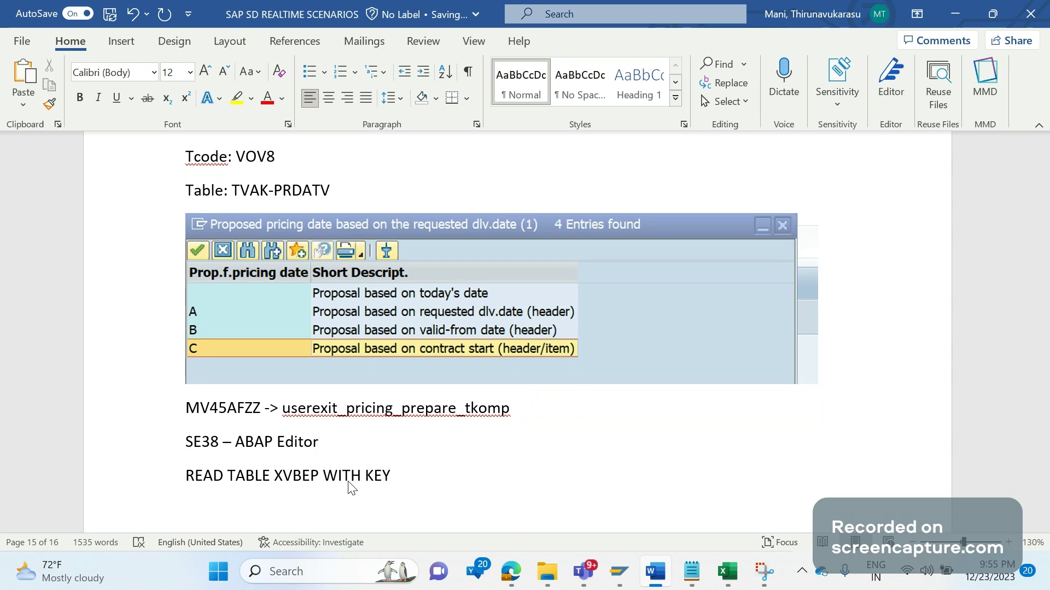
{"action": "type", "text": " POSNR = VBAP"}
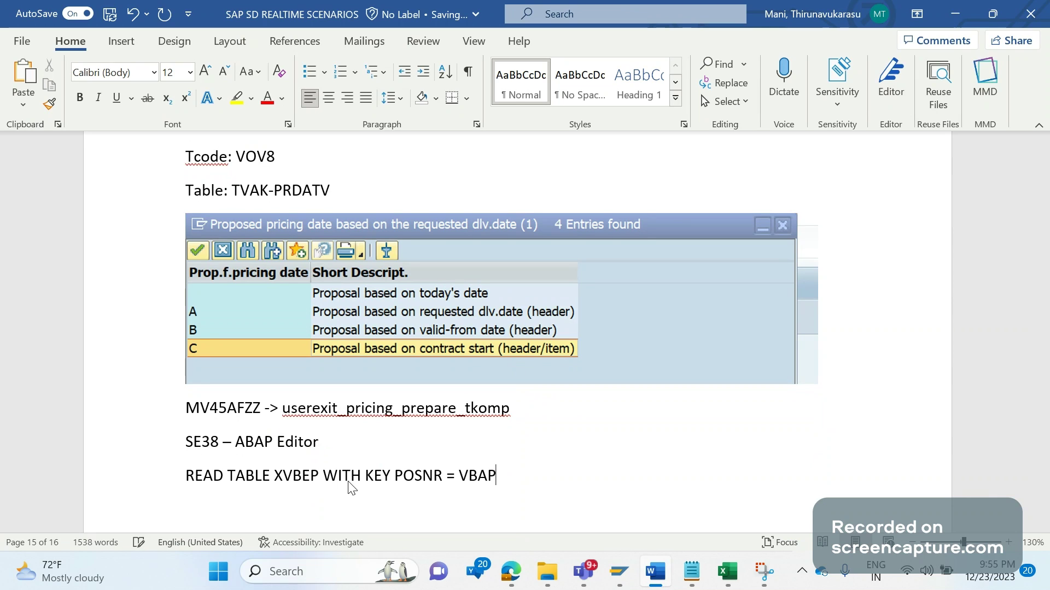
{"action": "type", "text": "-POSNR"}
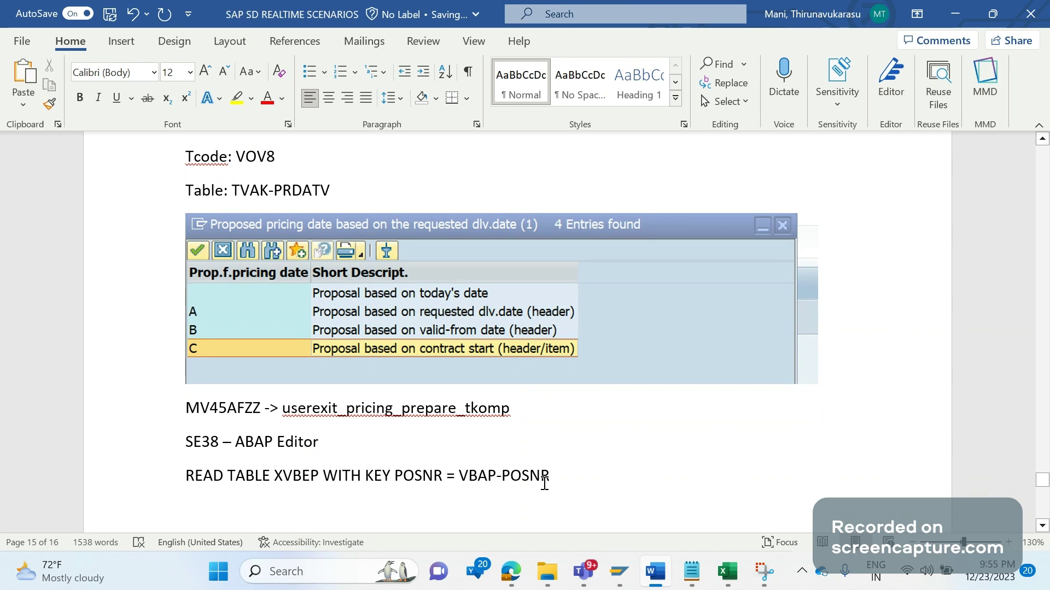
{"action": "type", "text": " AND BME"}
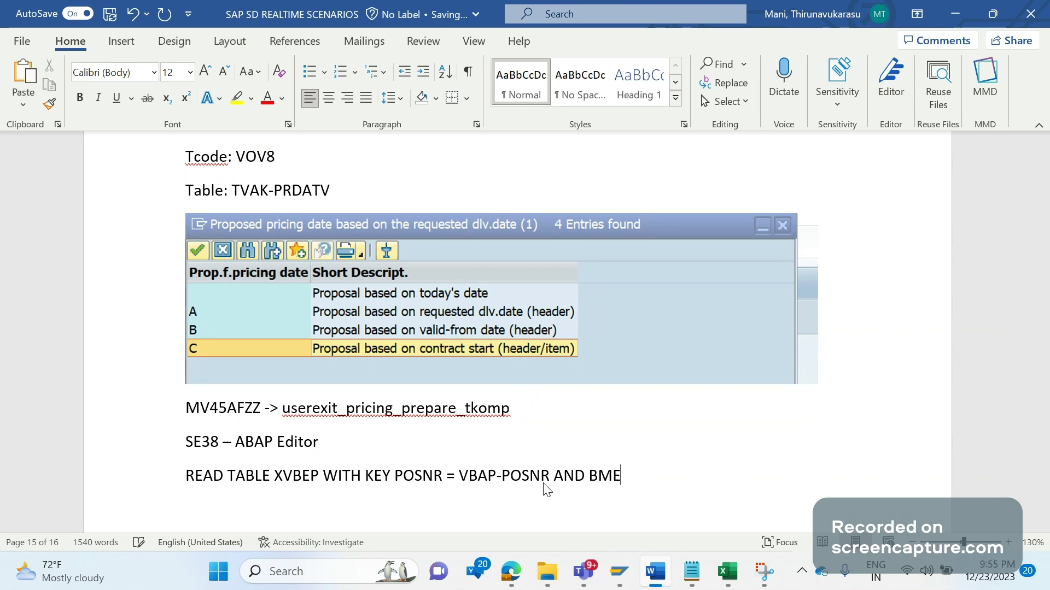
{"action": "type", "text": "NT"}
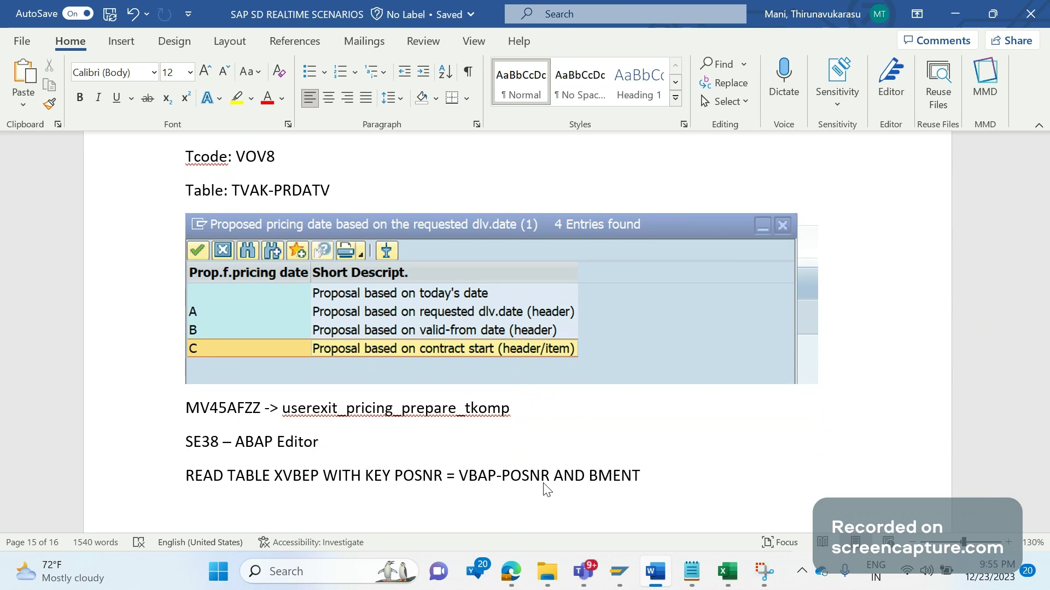
{"action": "key", "text": "BackSpace"}
{"action": "type", "text": "G"}
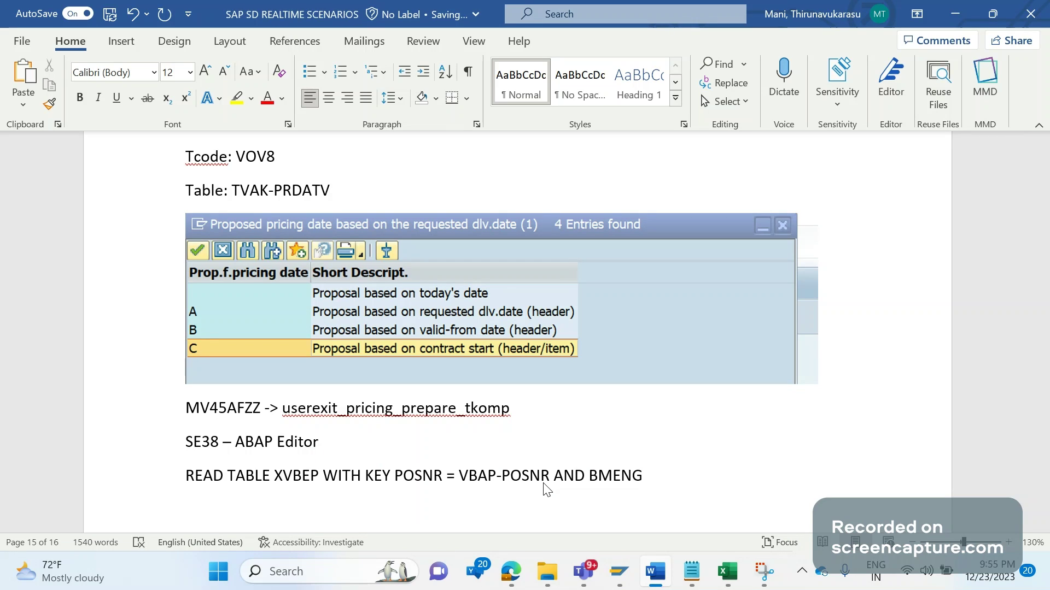
{"action": "type", "text": " <> 0."}
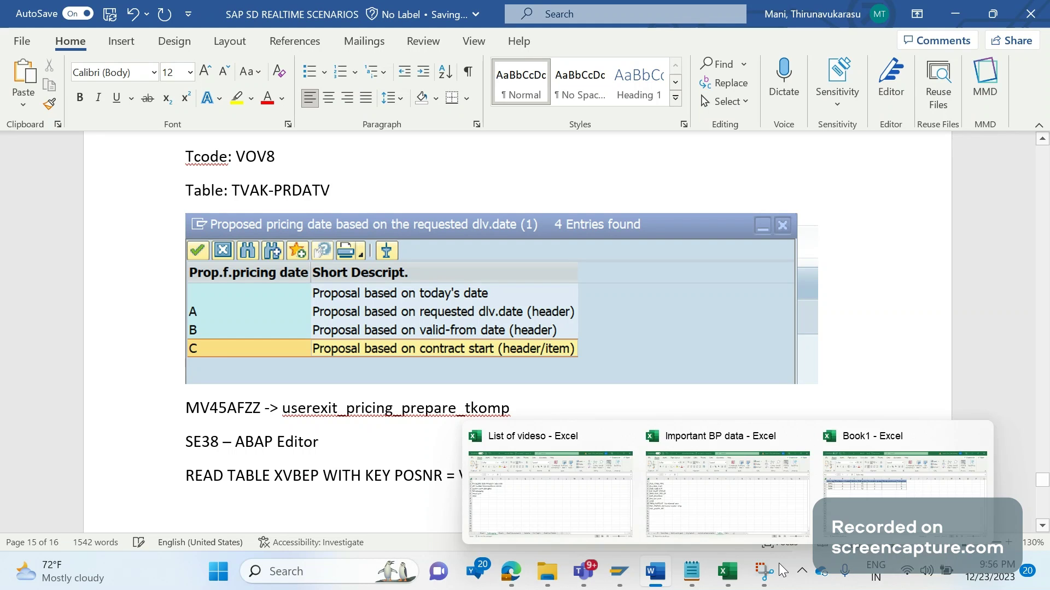
- Remove AND before BMENG and start a KOMP-PRSDT line below the READ TABLE statement
{"action": "mouse_move", "coordinate": [773, 564]}
{"action": "key", "text": "BackSpace"}
{"action": "key", "text": "BackSpace"}
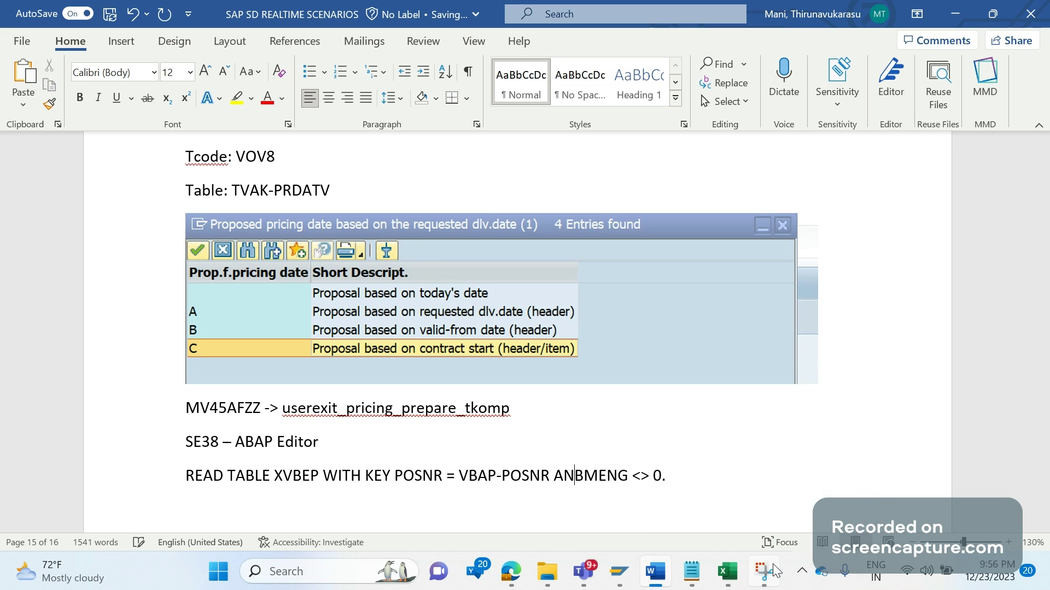
{"action": "key", "text": "BackSpace"}
{"action": "key", "text": "BackSpace"}
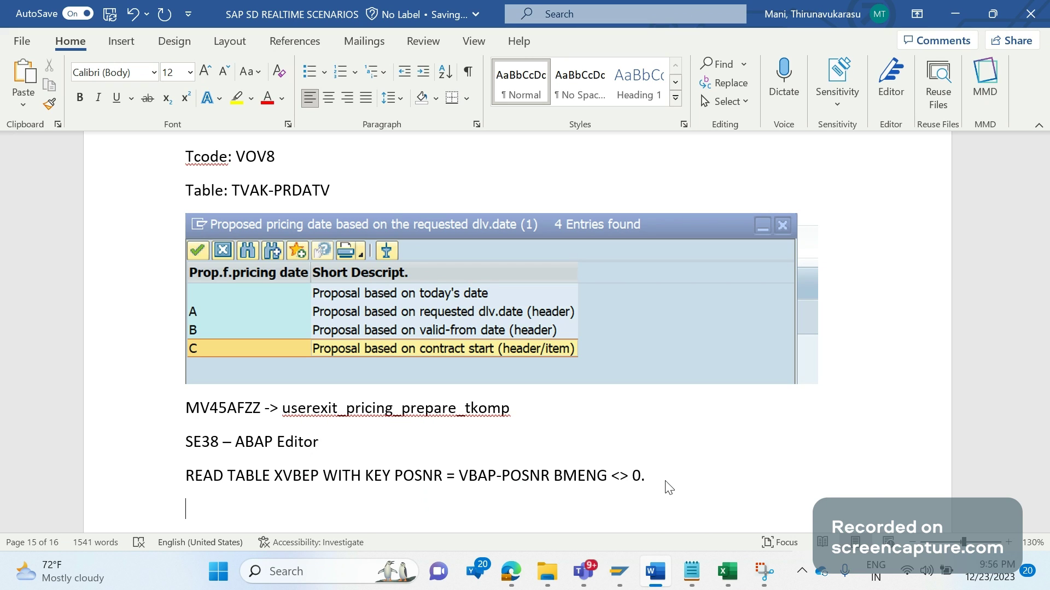
{"action": "type", "text": "KOMP-PRSDT"}
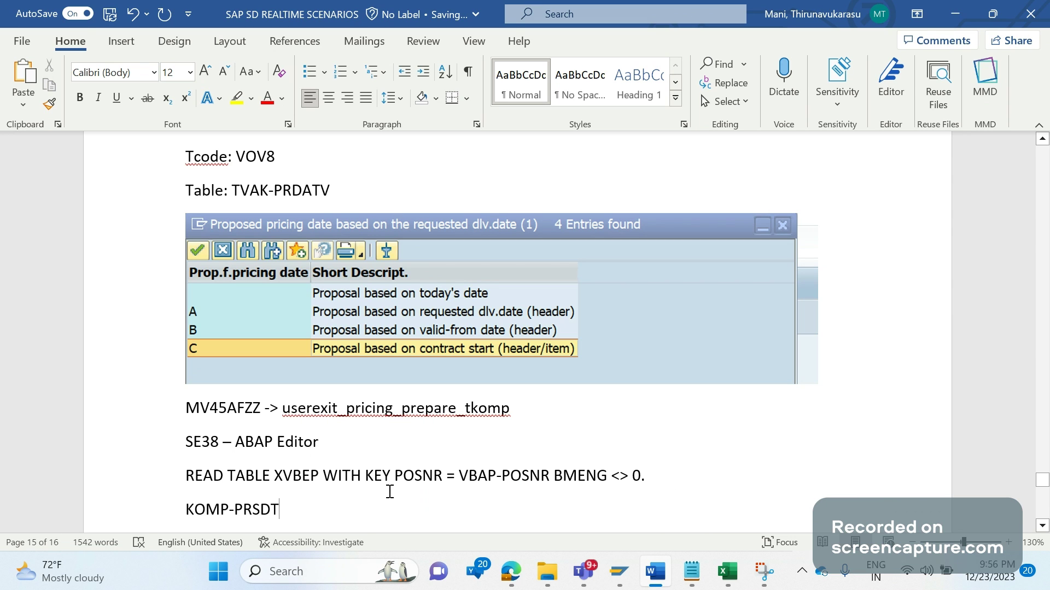
- In SE11, display structure KOMP and search its components for PRSD
{"action": "mouse_move", "coordinate": [623, 571]}
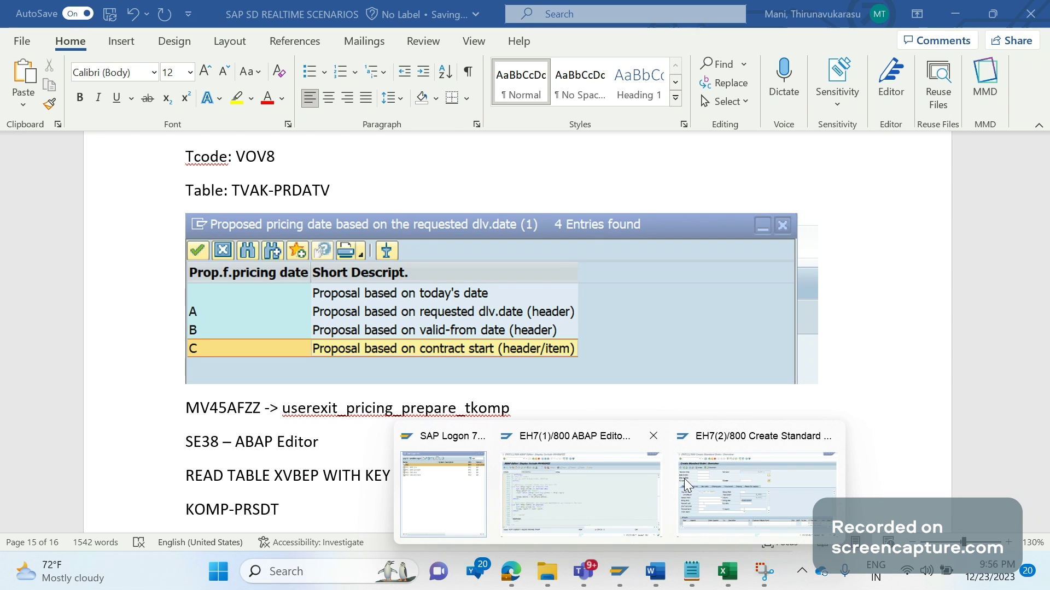
{"action": "left_click", "coordinate": [753, 483]}
{"action": "left_click", "coordinate": [98, 48]}
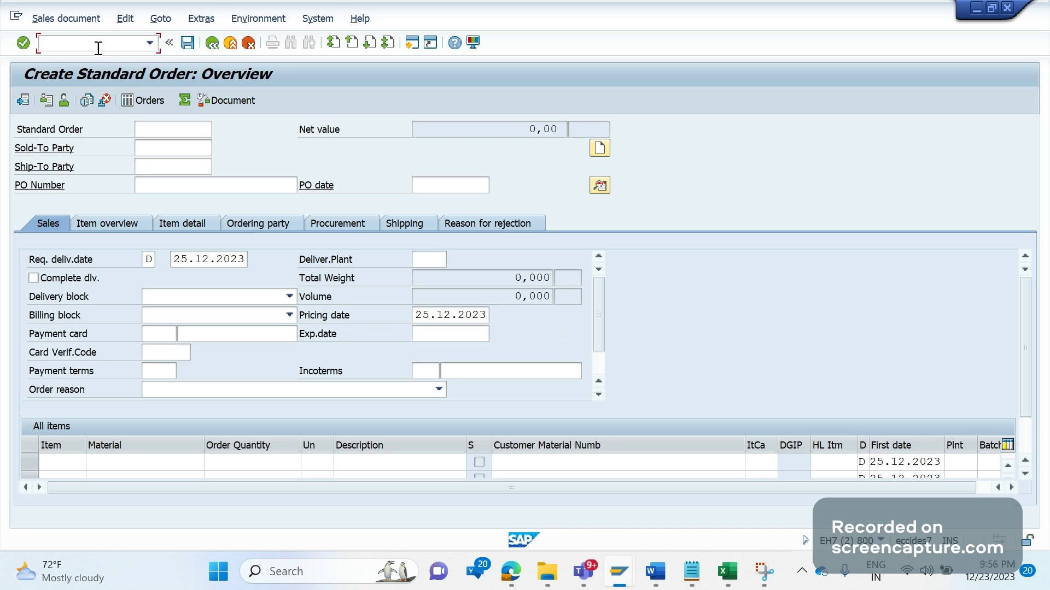
{"action": "type", "text": "/NSE11"}
{"action": "key", "text": "Return"}
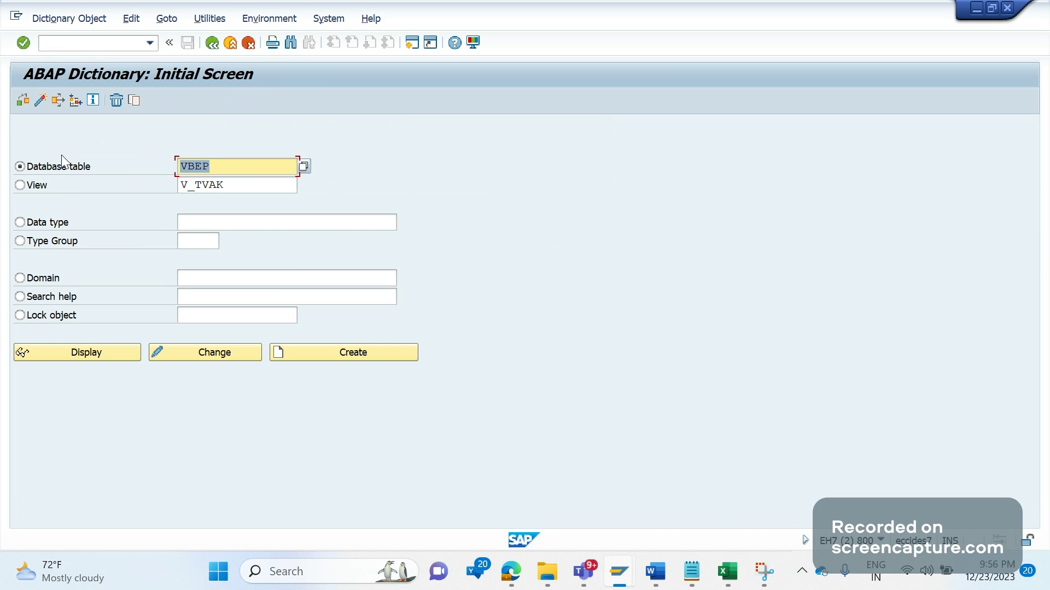
{"action": "type", "text": "KOMP"}
{"action": "left_click", "coordinate": [141, 358]}
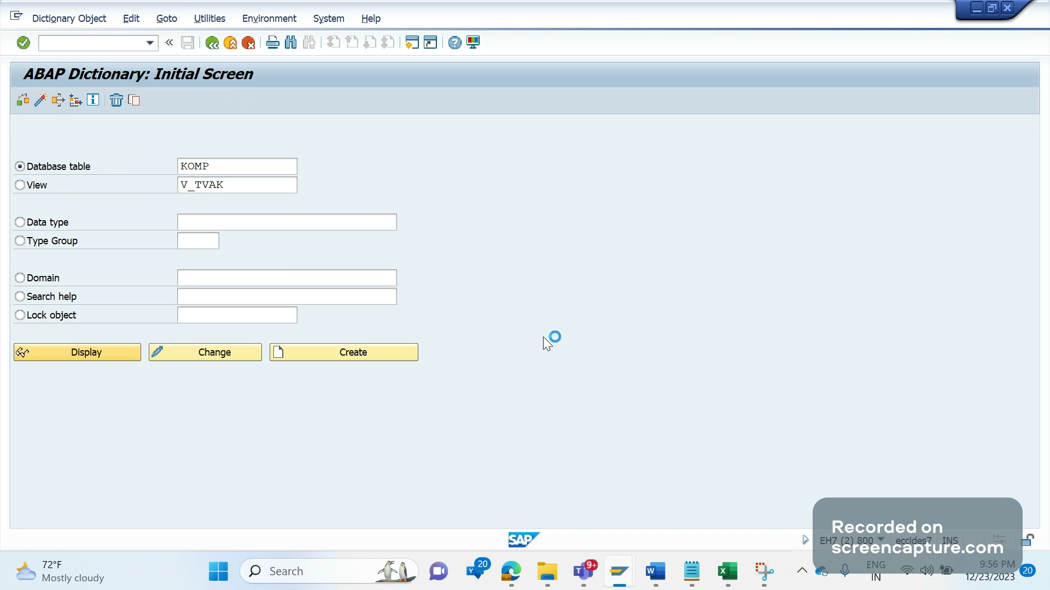
{"action": "key", "text": "ctrl+f"}
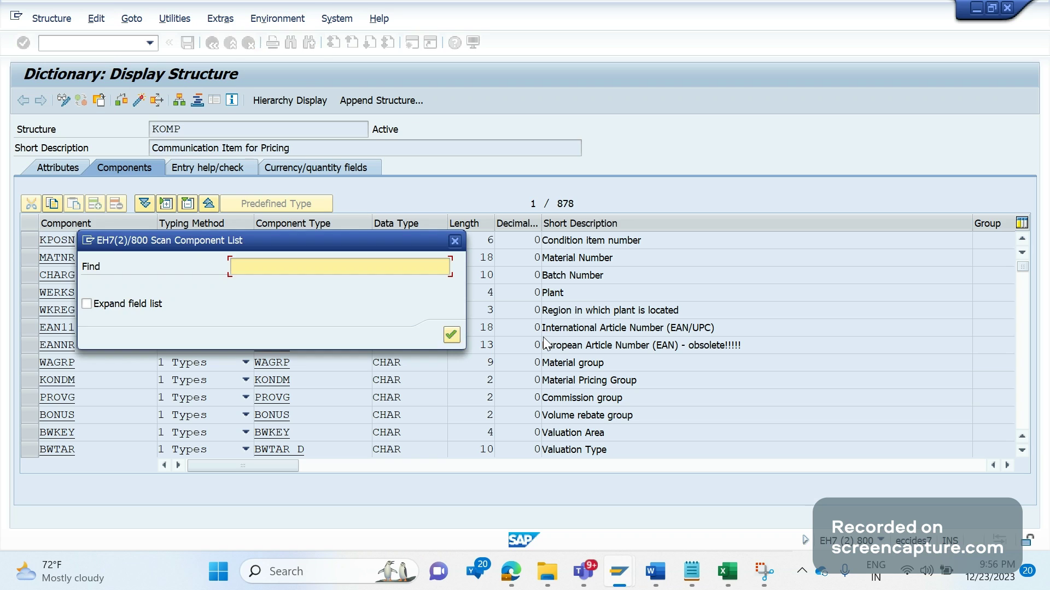
{"action": "type", "text": "PRSD"}
{"action": "key", "text": "Return"}
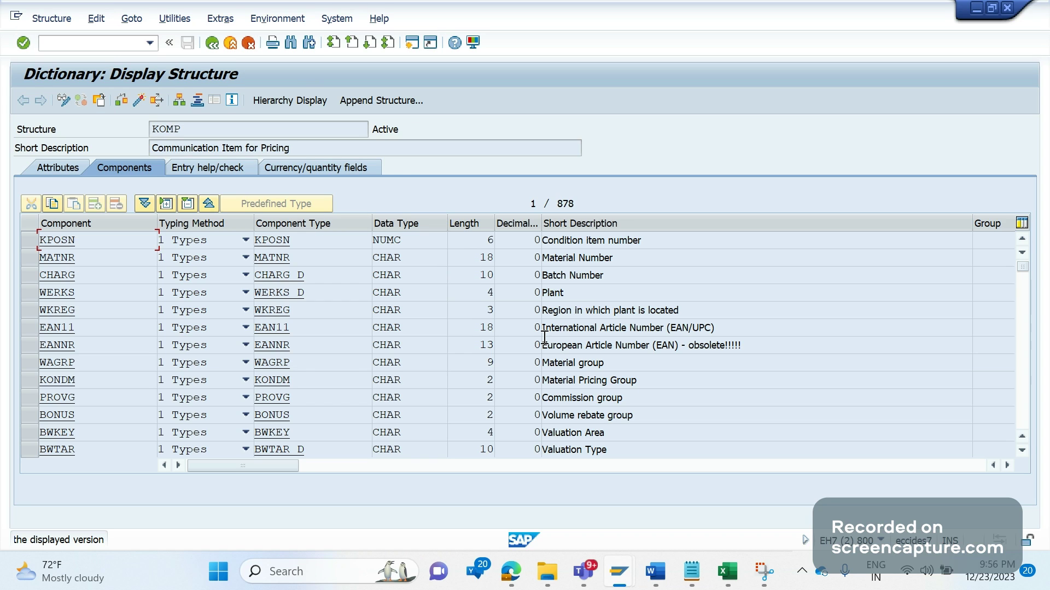
- Display structure KOMK, locate its PRSDT pricing-date component, then return to Word
{"action": "left_click", "coordinate": [208, 49]}
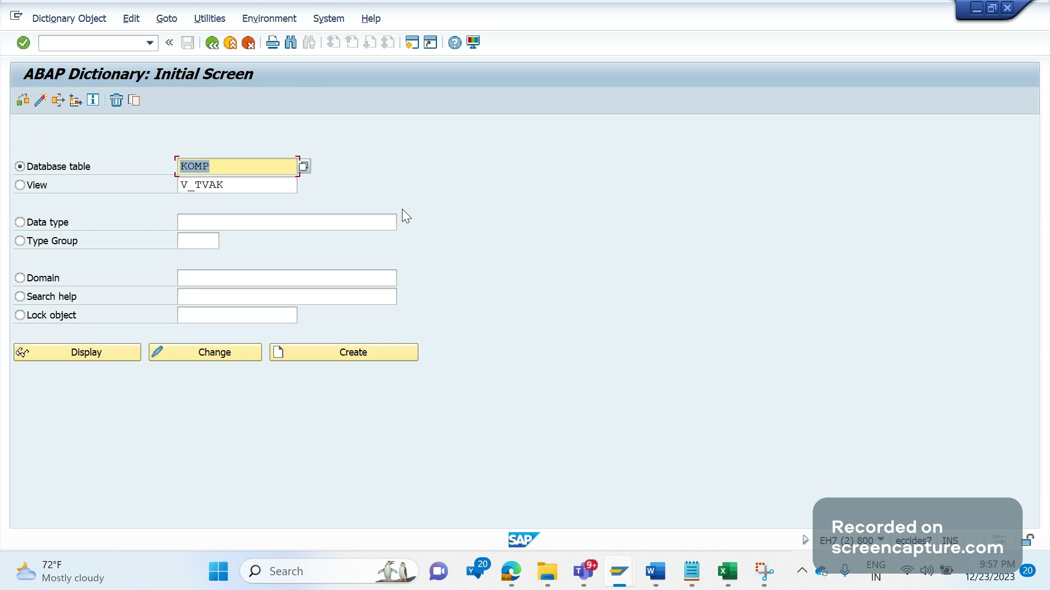
{"action": "type", "text": "KOMK"}
{"action": "left_click", "coordinate": [139, 350]}
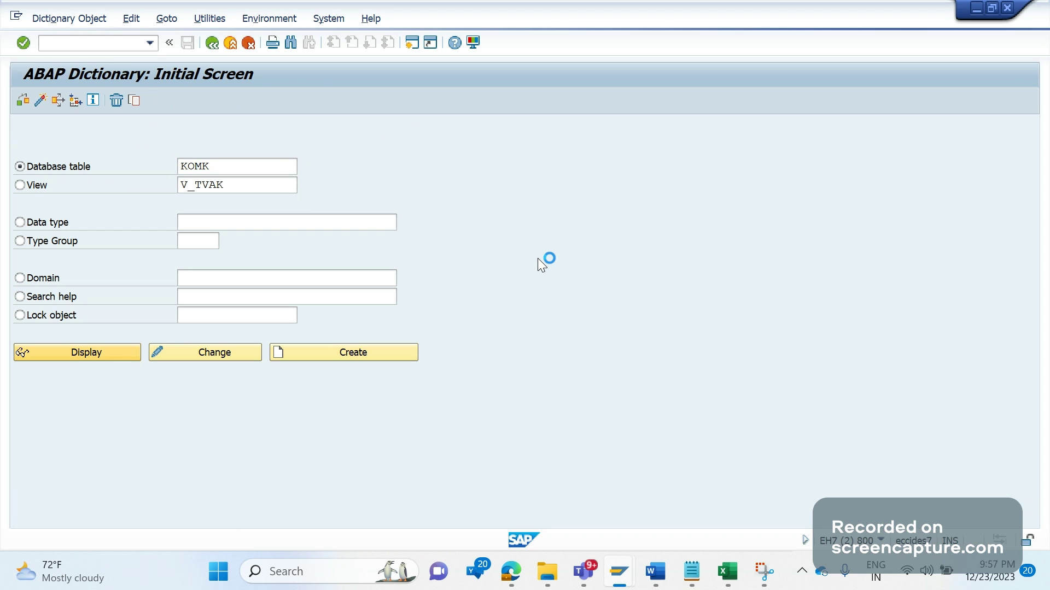
{"action": "key", "text": "ctrl+f"}
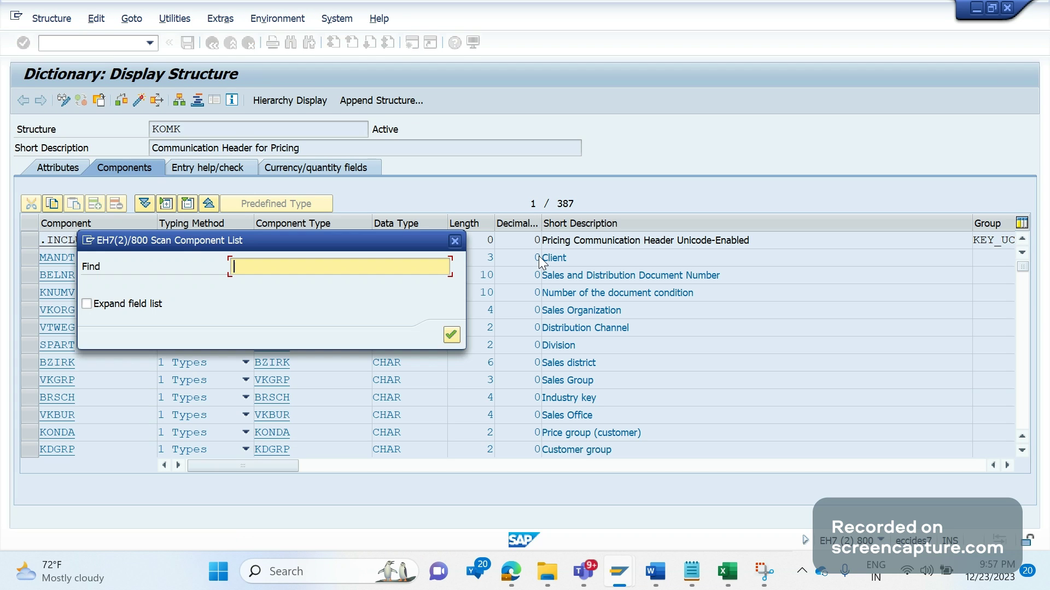
{"action": "type", "text": "PRSDT"}
{"action": "key", "text": "Return"}
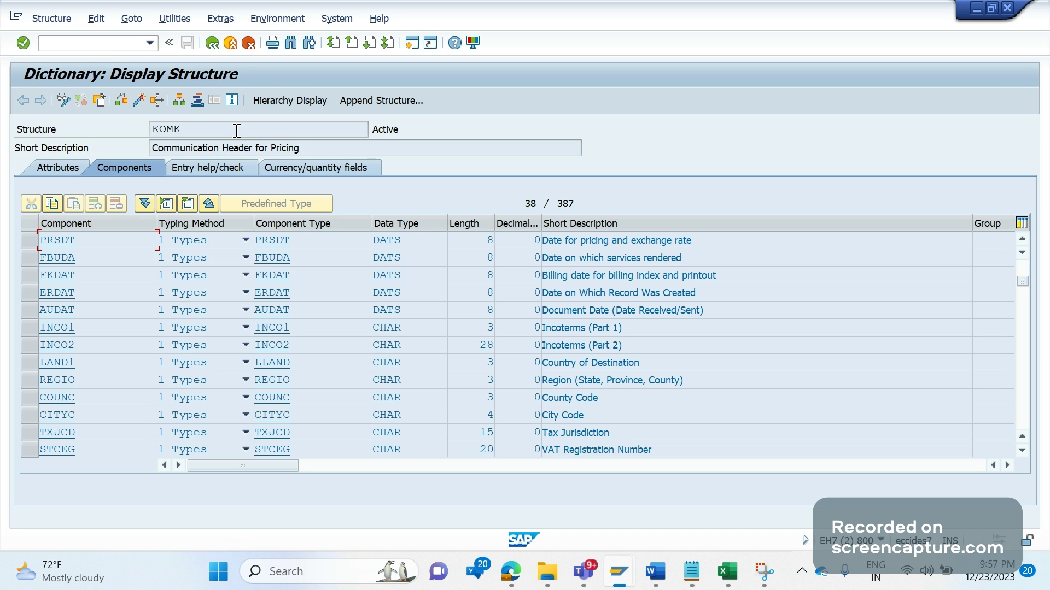
{"action": "left_click", "coordinate": [655, 571]}
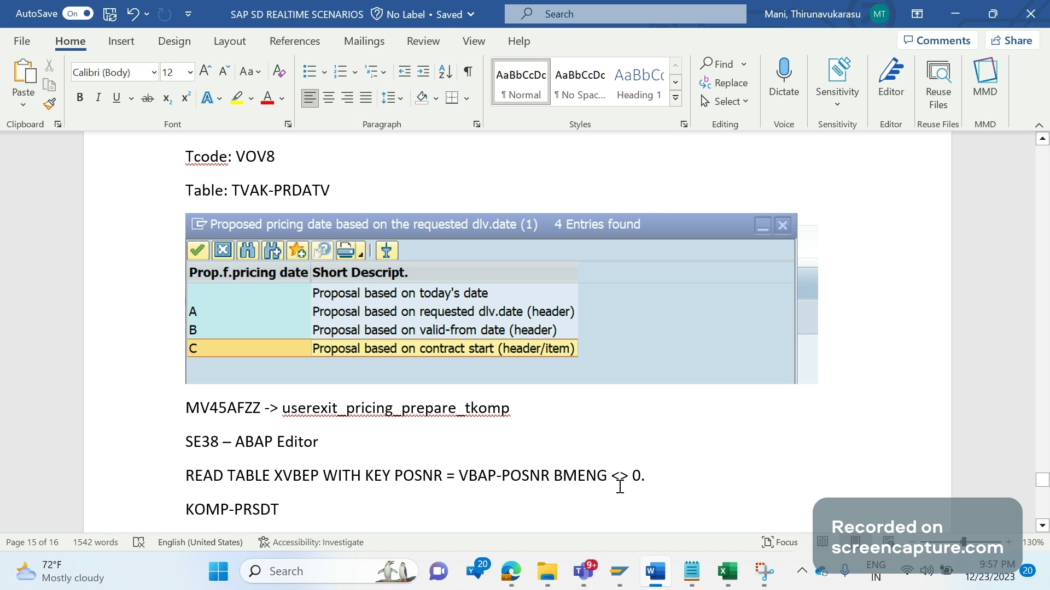
- Fix the KOMP prefix to KOMK so the line reads KOMK-PRSDT = VBEP-EDATU
{"action": "key", "text": "Left"}
{"action": "key", "text": "Left"}
{"action": "key", "text": "Left"}
{"action": "key", "text": "Left"}
{"action": "key", "text": "Left"}
{"action": "key", "text": "BackSpace"}
{"action": "type", "text": "K"}
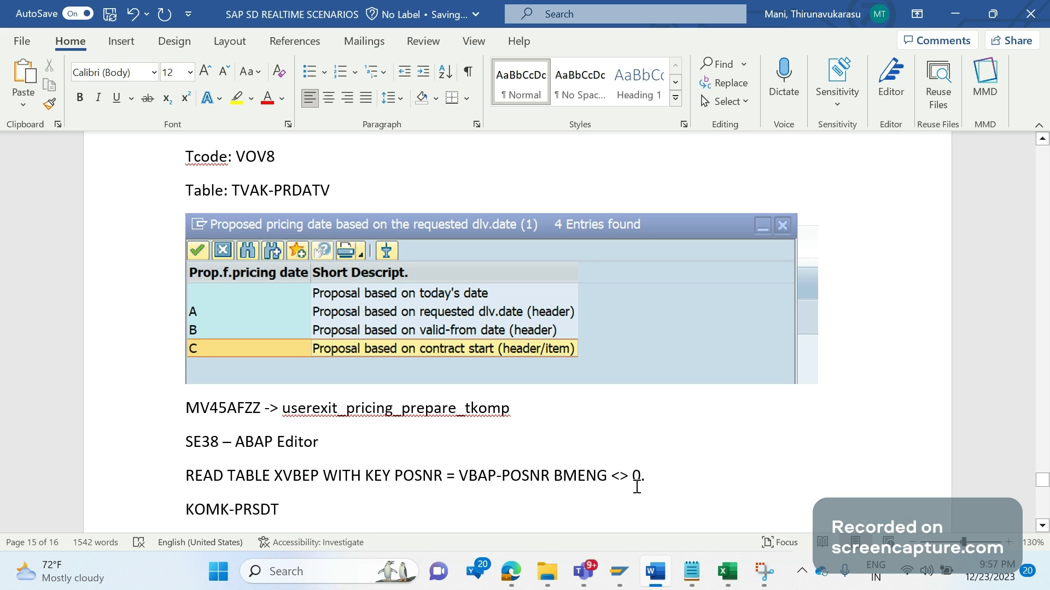
{"action": "key", "text": "End"}
{"action": "type", "text": "= "}
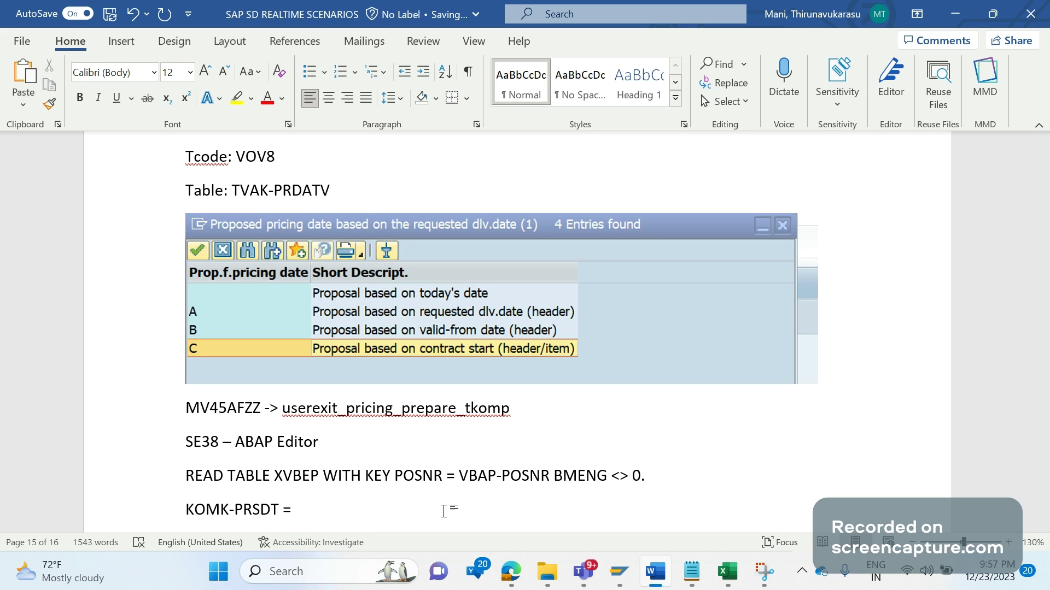
{"action": "type", "text": "VBEP-EDATU"}
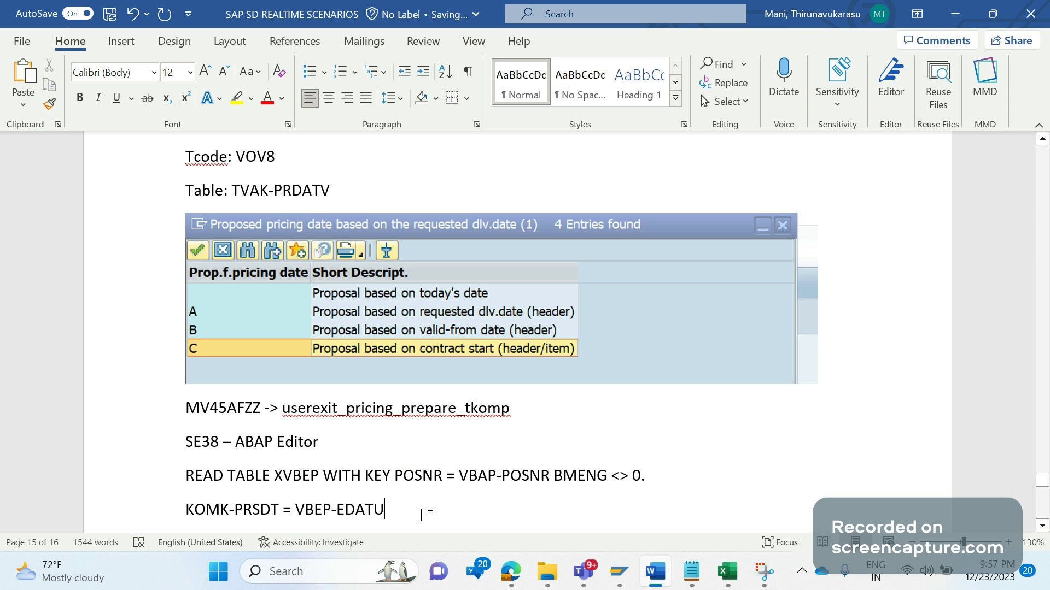
- Load table VBEP in SE16N, check its Delivery Date field EDATU, and return to Word
{"action": "left_click", "coordinate": [620, 571]}
{"action": "left_click", "coordinate": [724, 484]}
{"action": "left_click", "coordinate": [75, 47]}
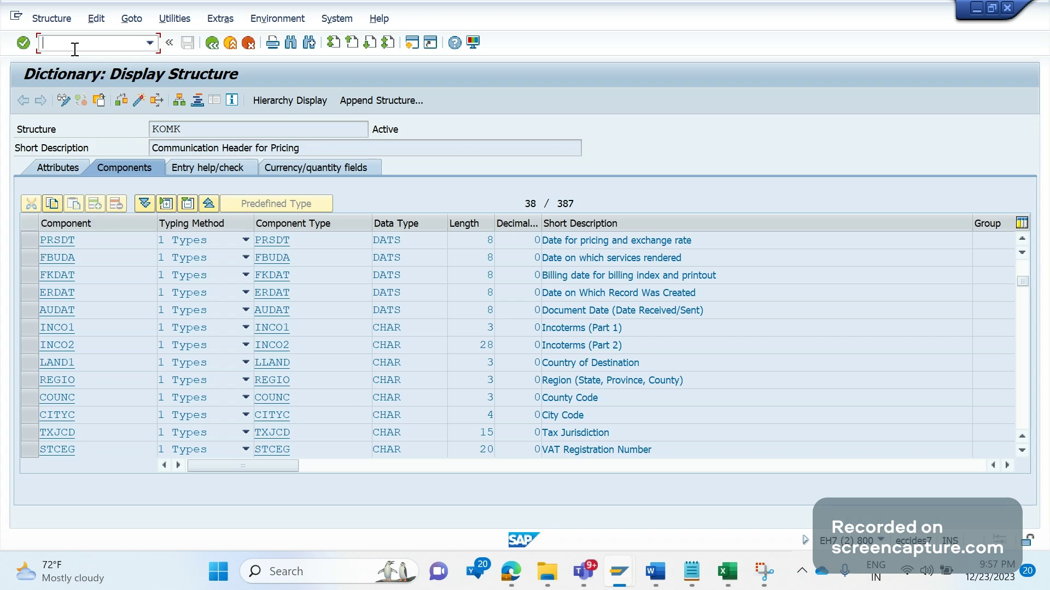
{"action": "type", "text": "/NSE16n"}
{"action": "key", "text": "Return"}
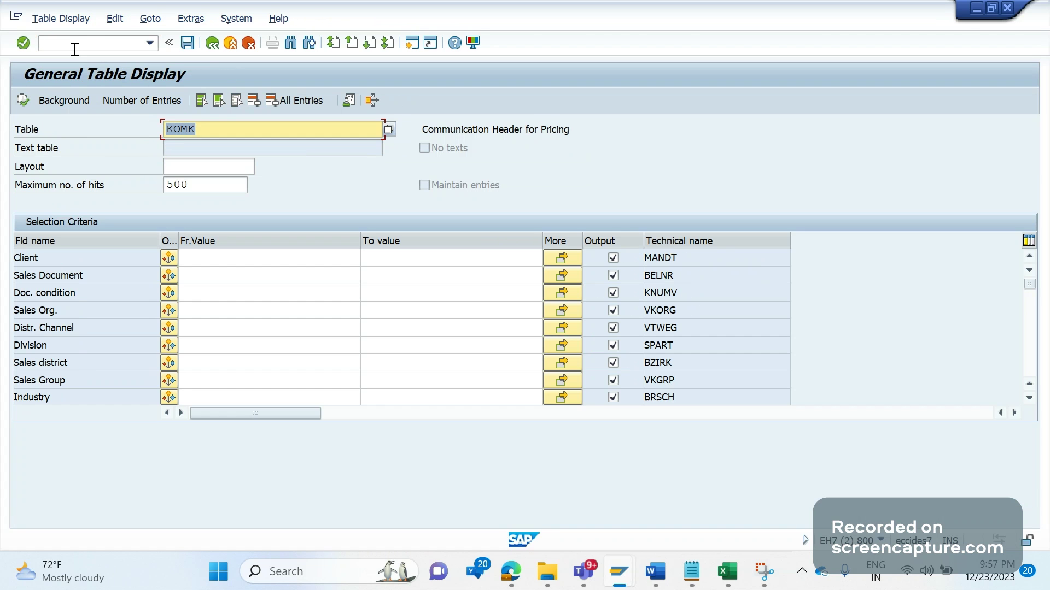
{"action": "type", "text": "VBEP"}
{"action": "key", "text": "Return"}
{"action": "left_click", "coordinate": [279, 328]}
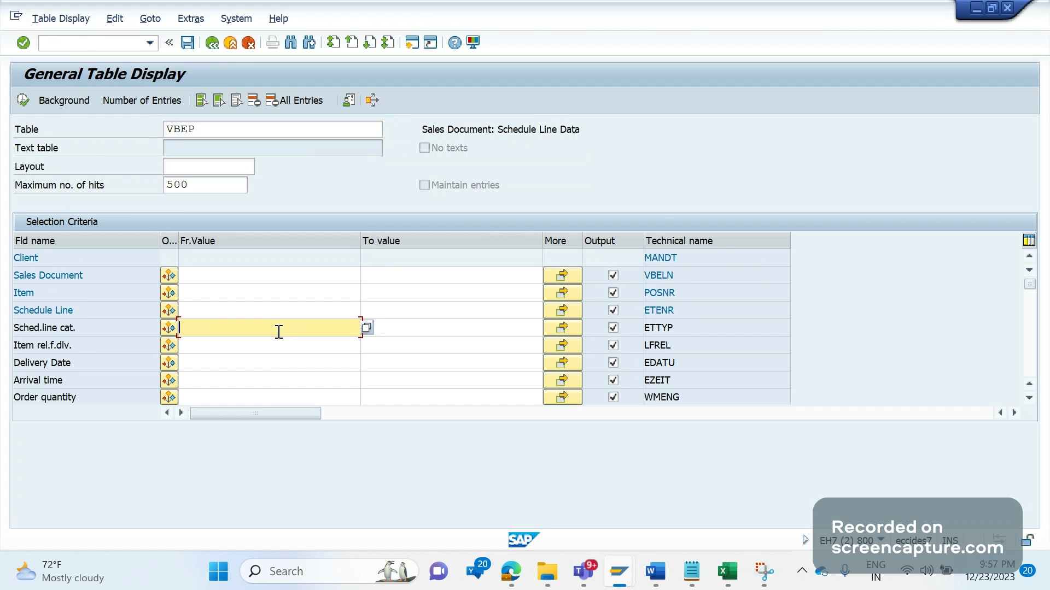
{"action": "double_click", "coordinate": [697, 361]}
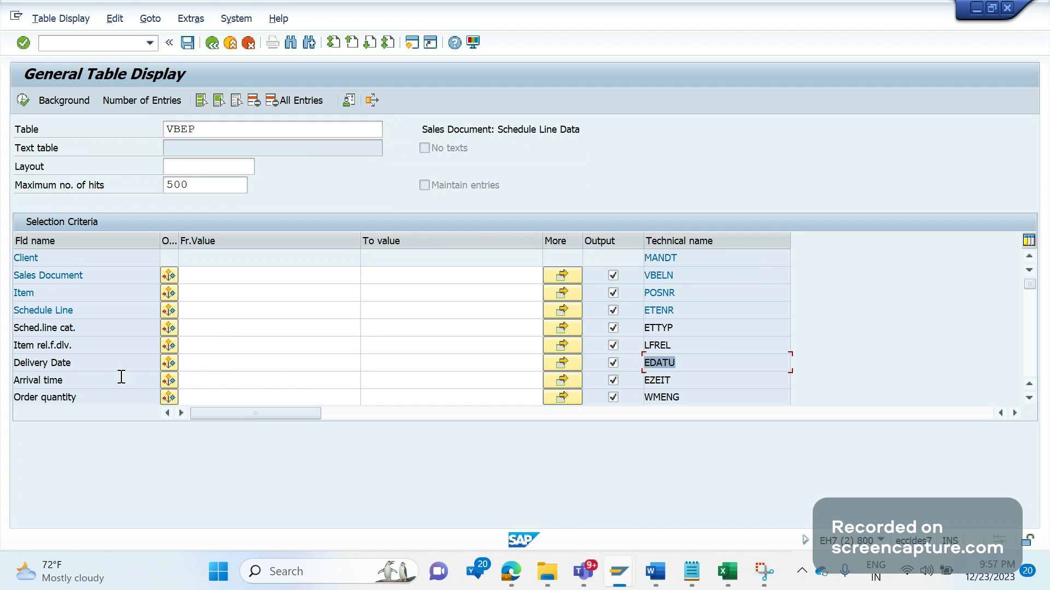
{"action": "double_click", "coordinate": [121, 363]}
{"action": "key", "text": "alt+Tab"}
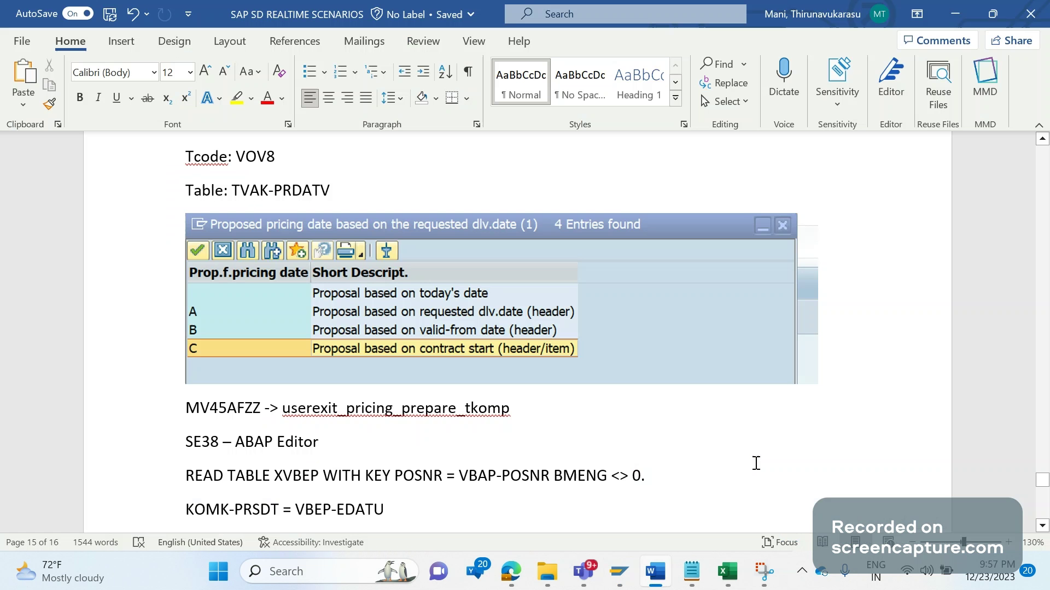
- Insert a 'VBKD-PRSDT =' line beneath KOMK-PRSDT = VBEP-EDATU, leaving the right side empty
{"action": "scroll", "coordinate": [492, 421], "scroll_direction": "down", "scroll_amount": 2}
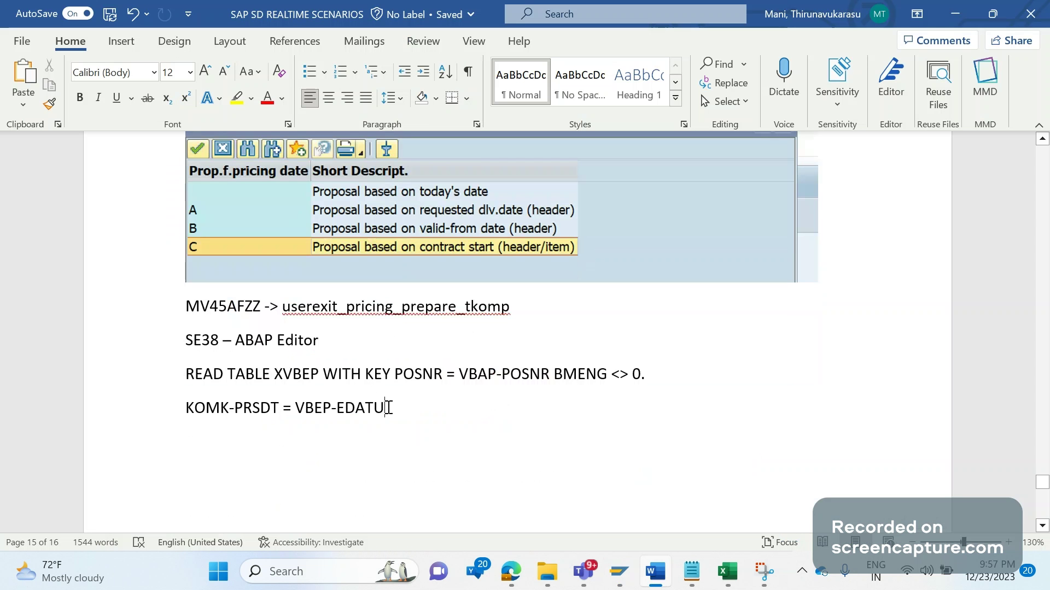
{"action": "left_click_drag", "start_coordinate": [387, 407], "coordinate": [308, 410]}
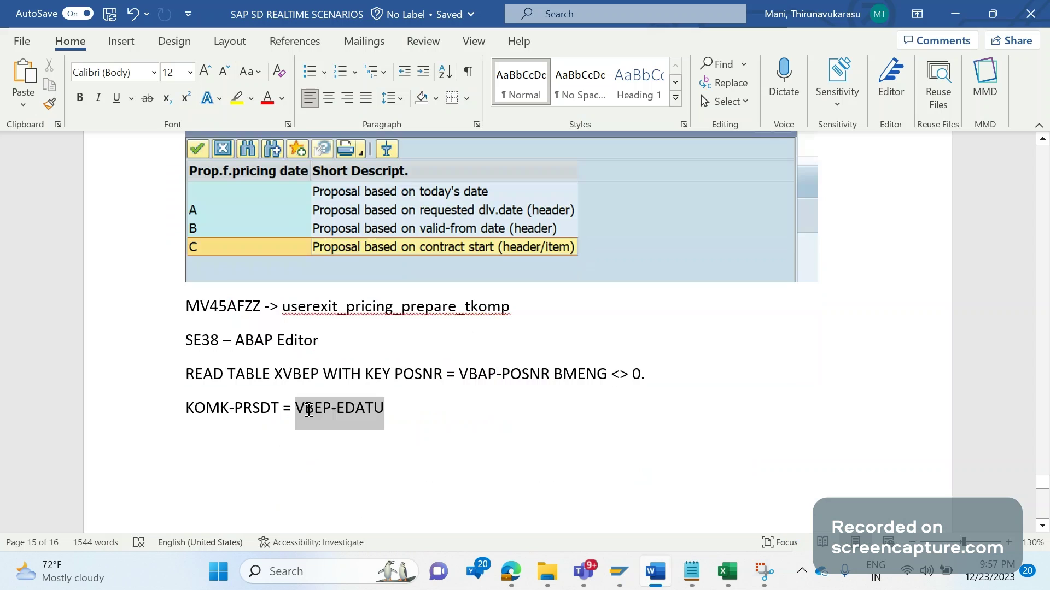
{"action": "left_click", "coordinate": [405, 436]}
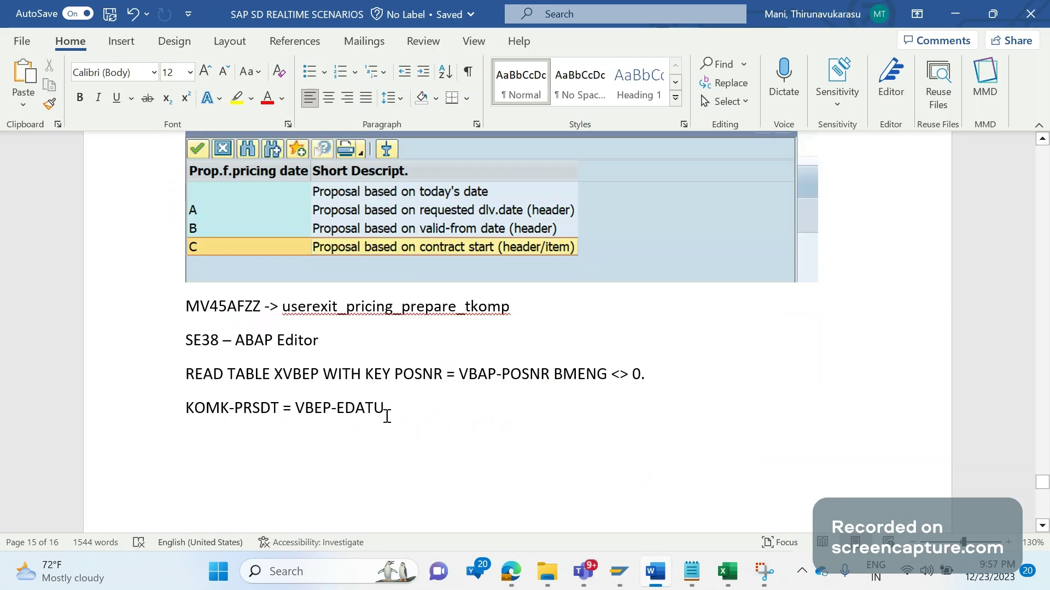
{"action": "double_click", "coordinate": [272, 408]}
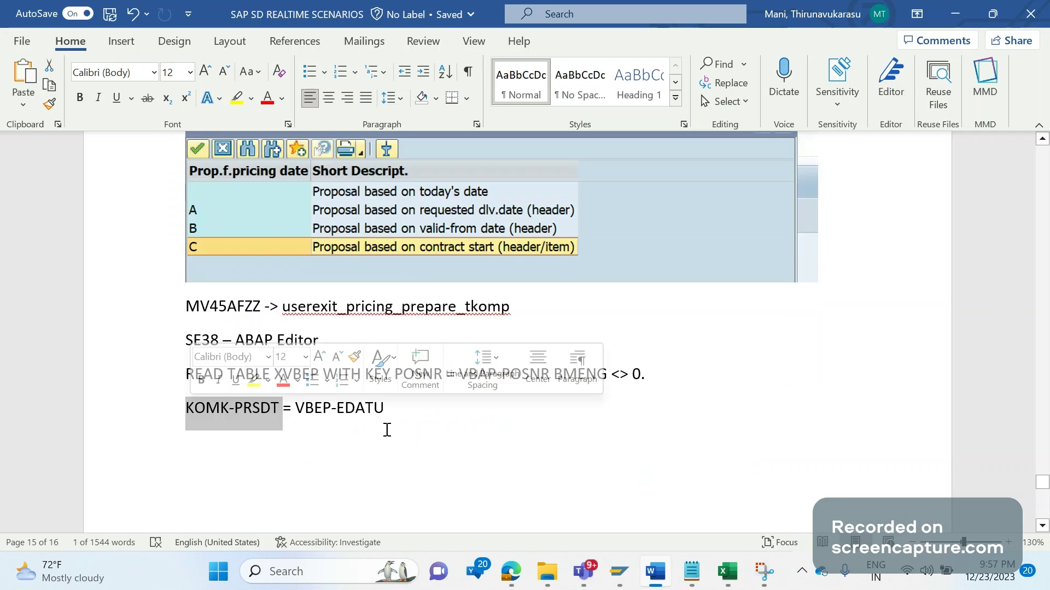
{"action": "left_click", "coordinate": [398, 409]}
{"action": "key", "text": "Return"}
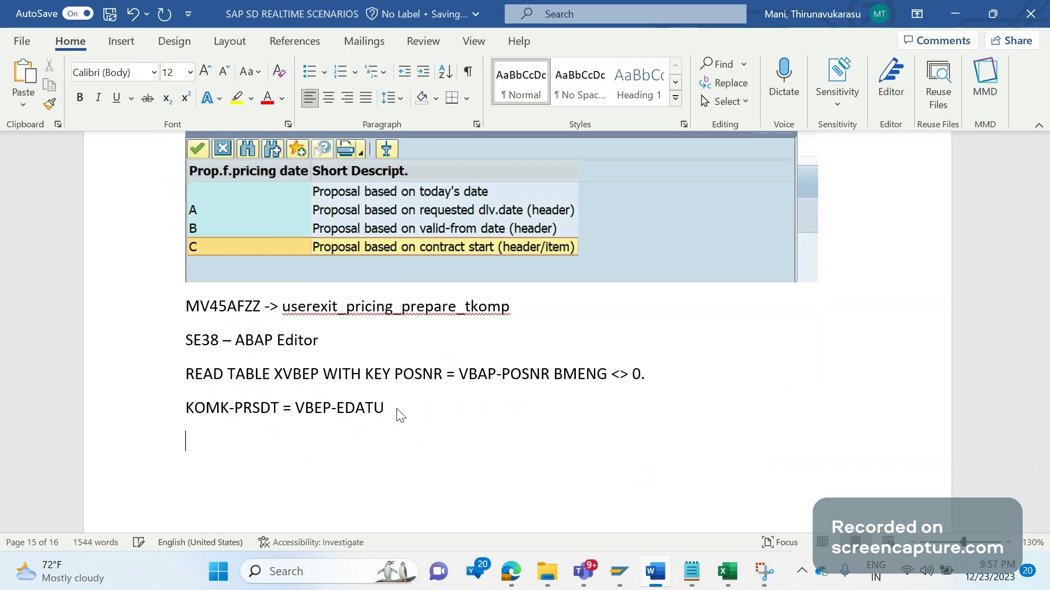
{"action": "type", "text": "VBKD-PR"}
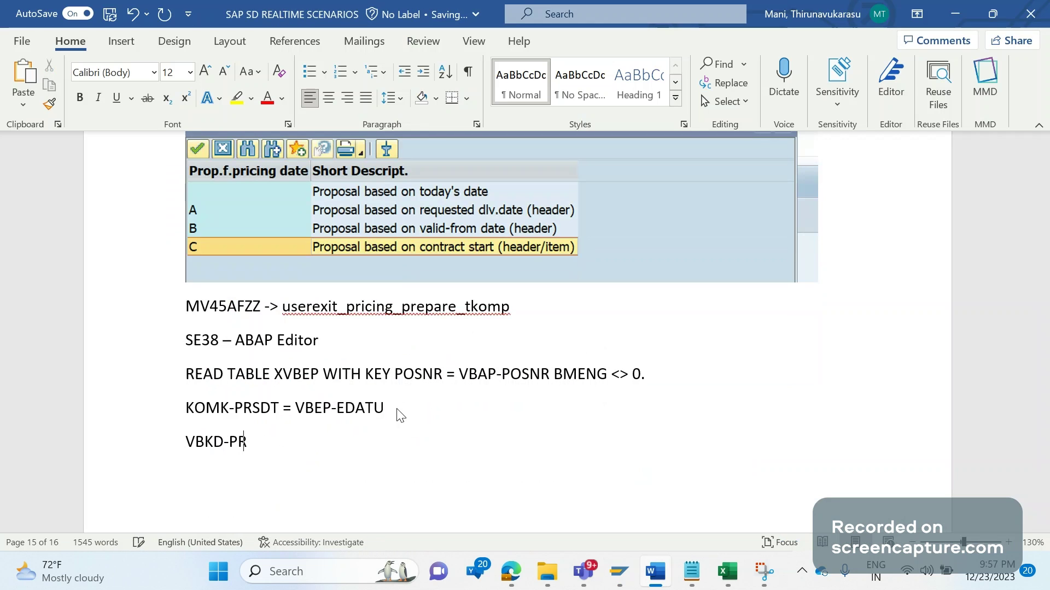
{"action": "type", "text": "SDT ="}
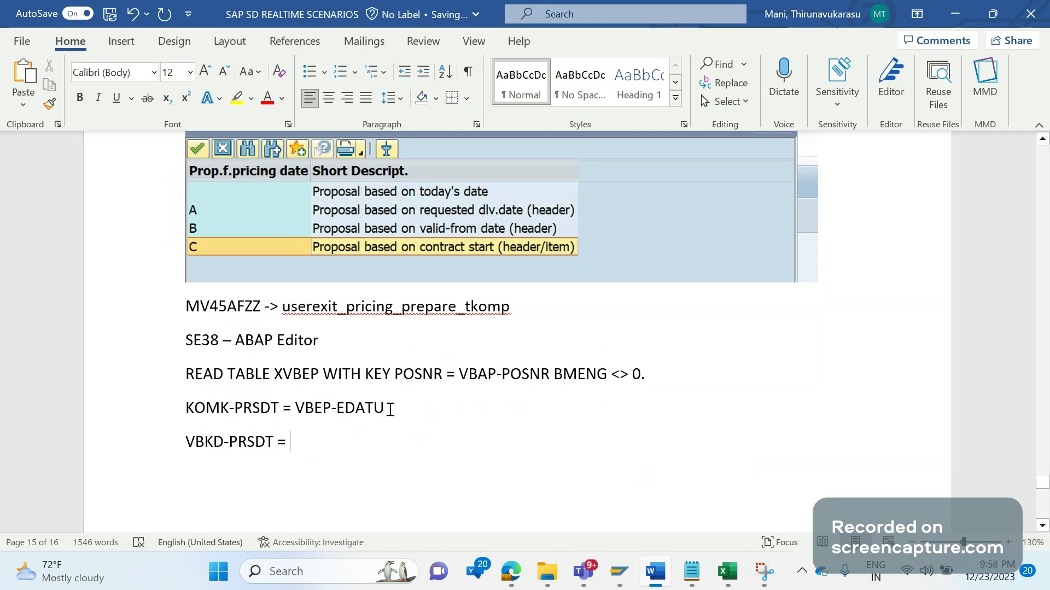
{"action": "left_click", "coordinate": [391, 410]}
{"action": "left_click_drag", "start_coordinate": [266, 443], "coordinate": [212, 443]}
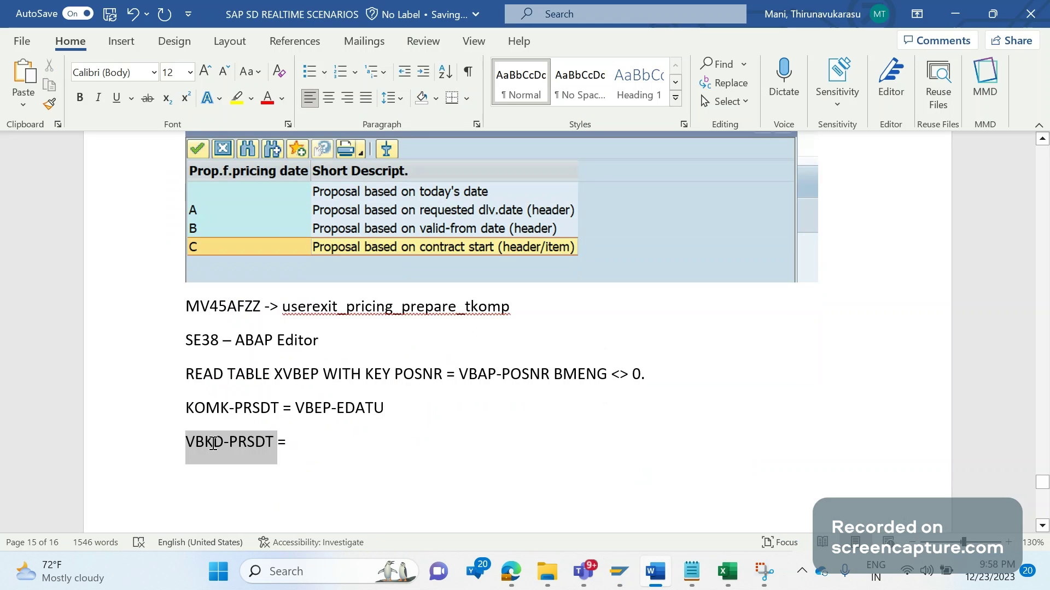
- Load table VBKD in SE16N, find its Pricing date field PRSDT, and return to Word
{"action": "left_click", "coordinate": [243, 451]}
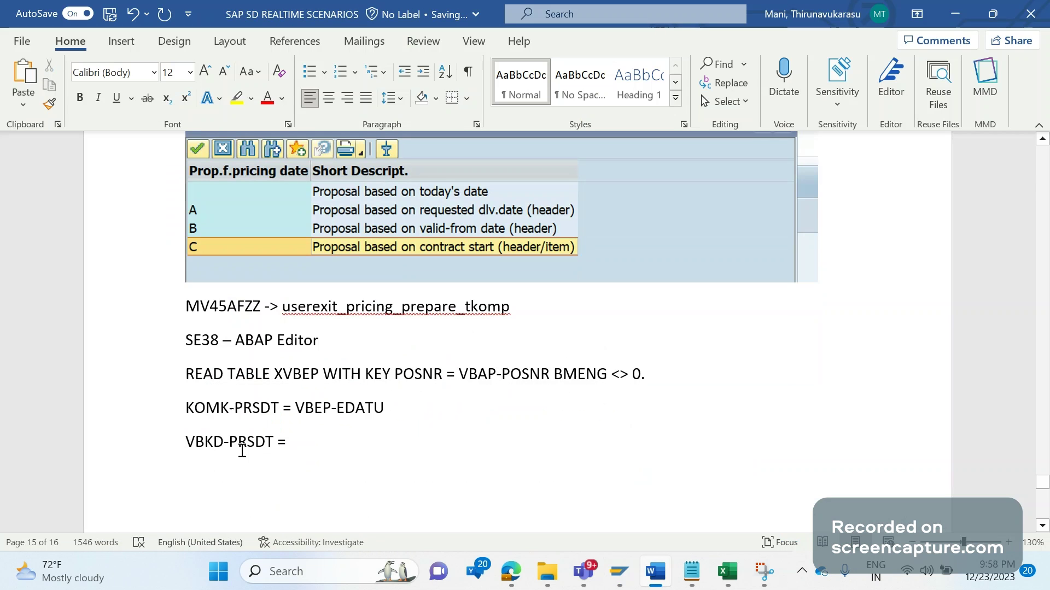
{"action": "key", "text": "alt+Tab"}
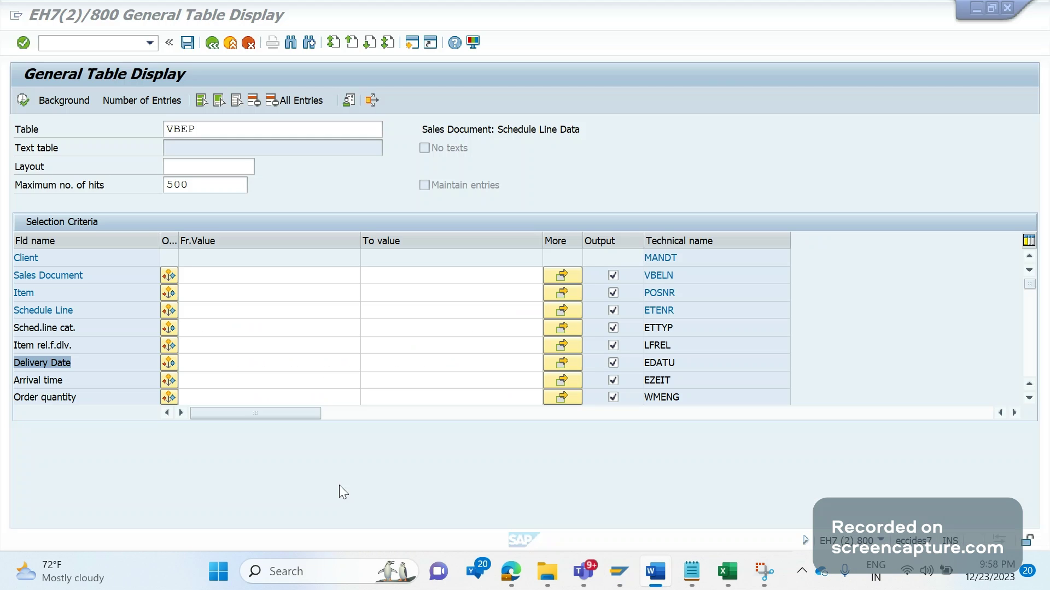
{"action": "type", "text": "V"}
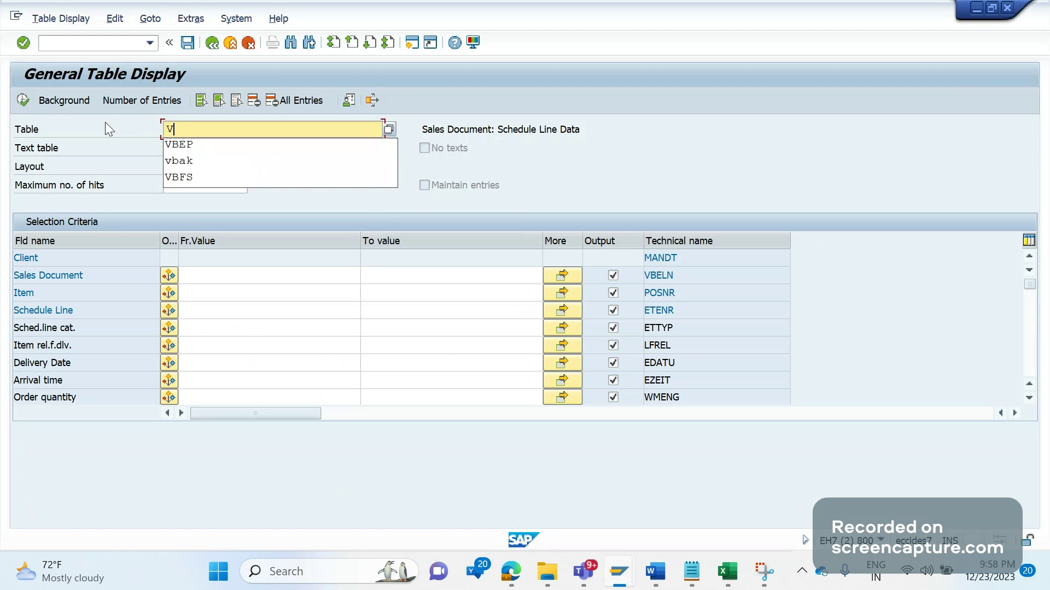
{"action": "type", "text": "BKD"}
{"action": "key", "text": "Return"}
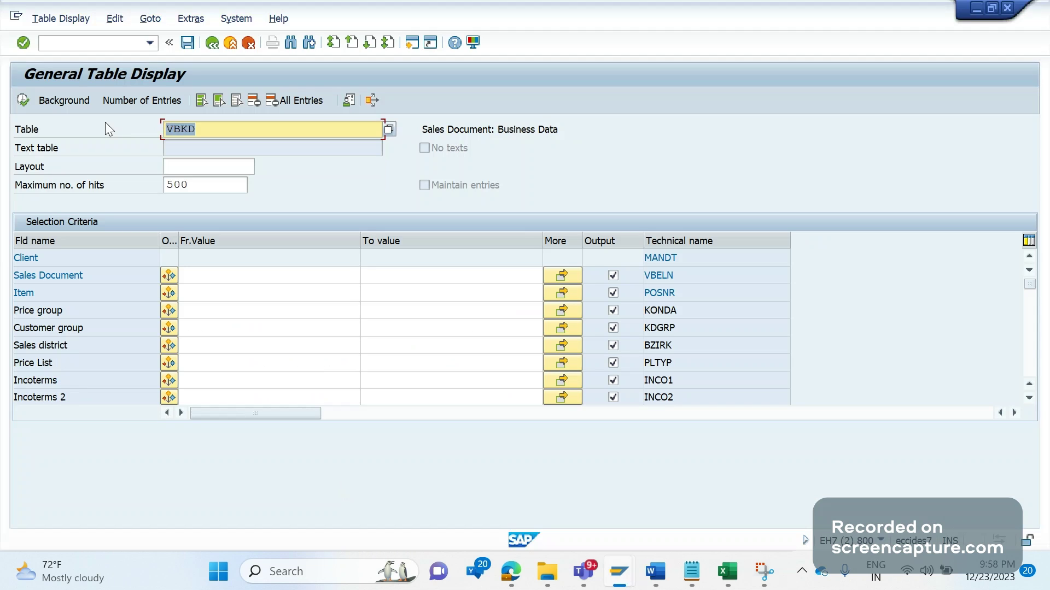
{"action": "key", "text": "ctrl+f"}
{"action": "type", "text": "PR"}
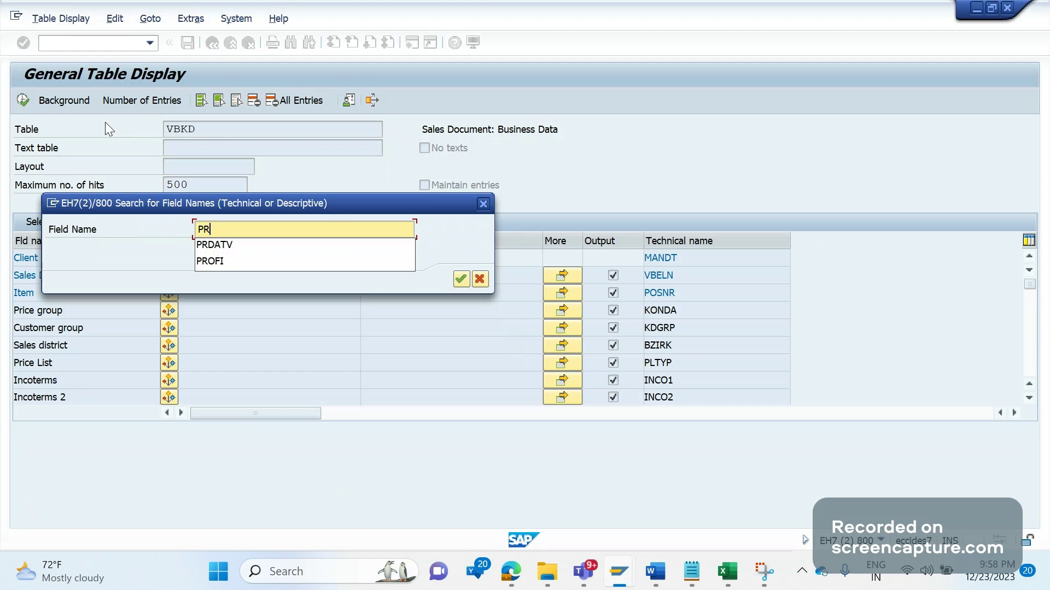
{"action": "key", "text": "Escape"}
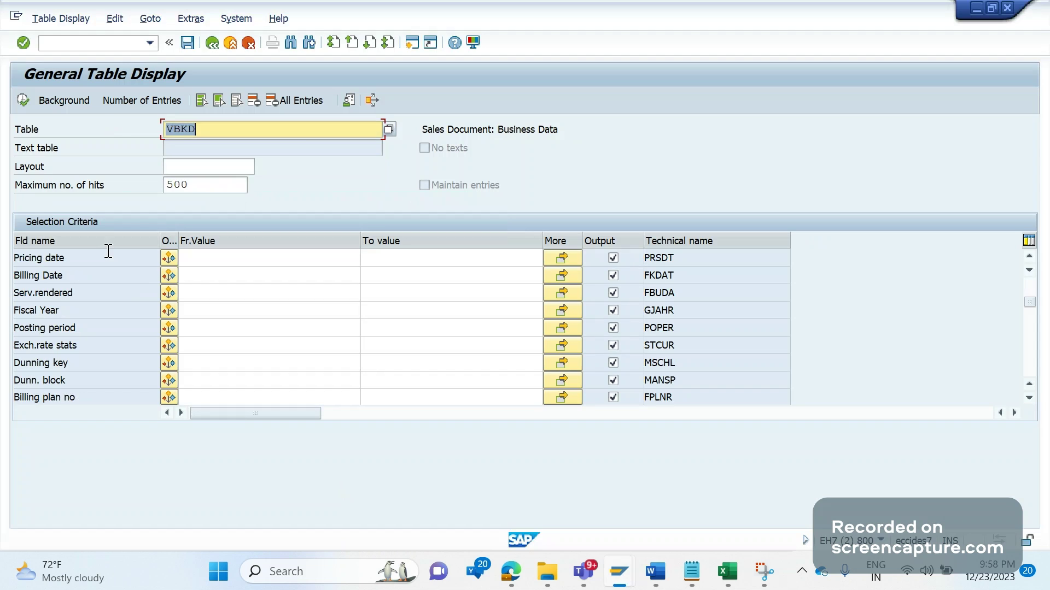
{"action": "left_click", "coordinate": [66, 256]}
{"action": "double_click", "coordinate": [66, 257]}
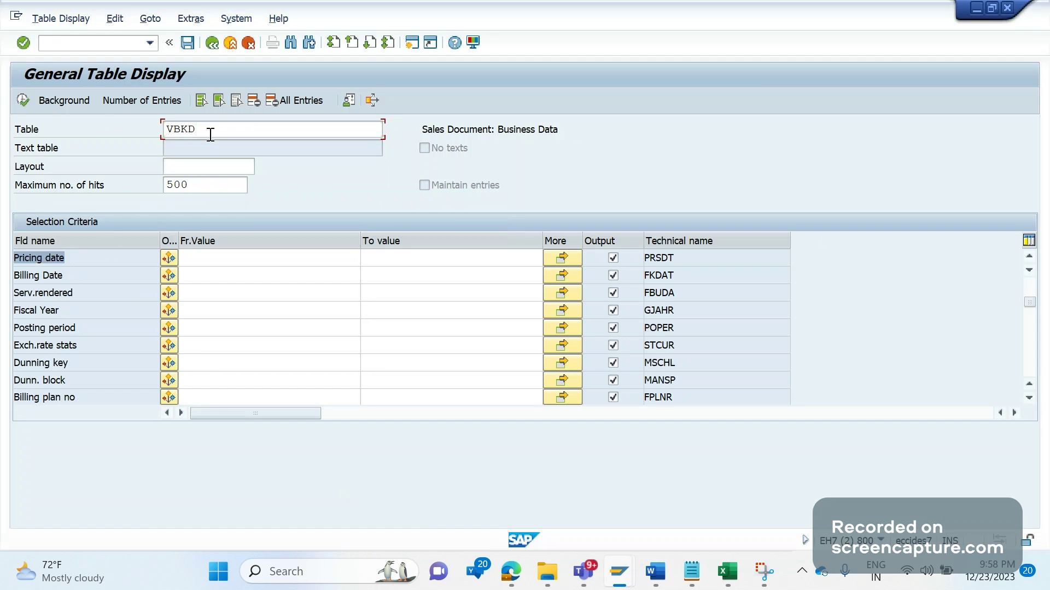
{"action": "double_click", "coordinate": [211, 134]}
{"action": "key", "text": "alt+Tab"}
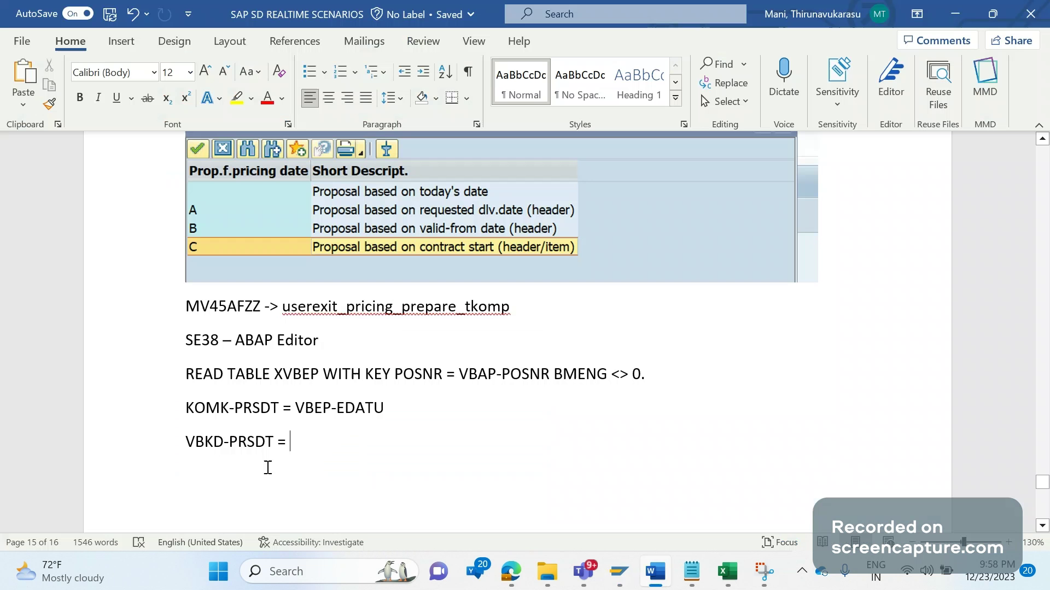
- Complete the line as VBKD-PRSDT = VBEP-EDATU
{"action": "left_click_drag", "start_coordinate": [384, 409], "coordinate": [186, 443]}
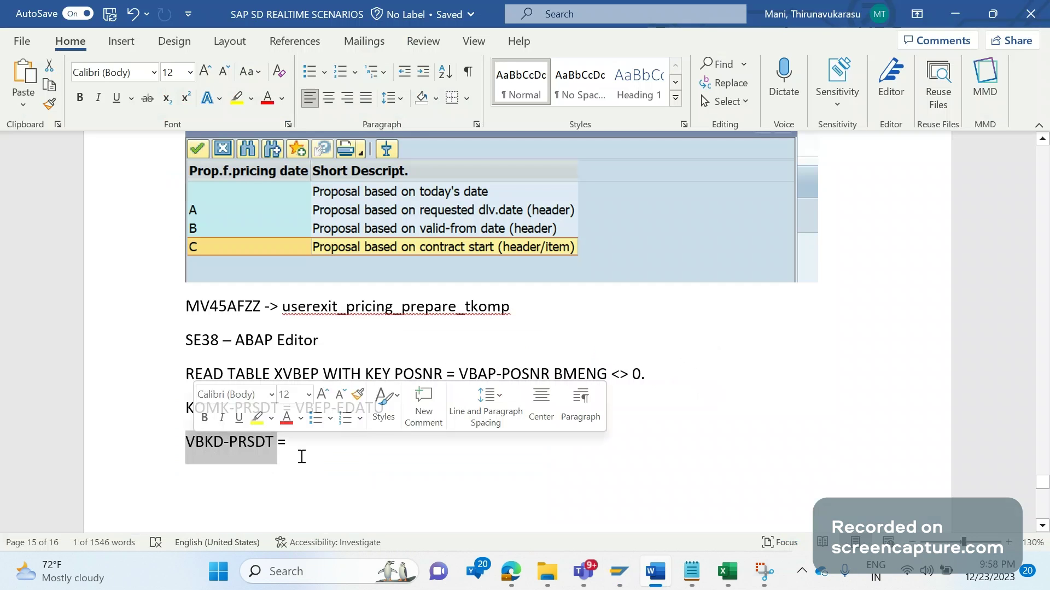
{"action": "key", "text": "alt+Tab"}
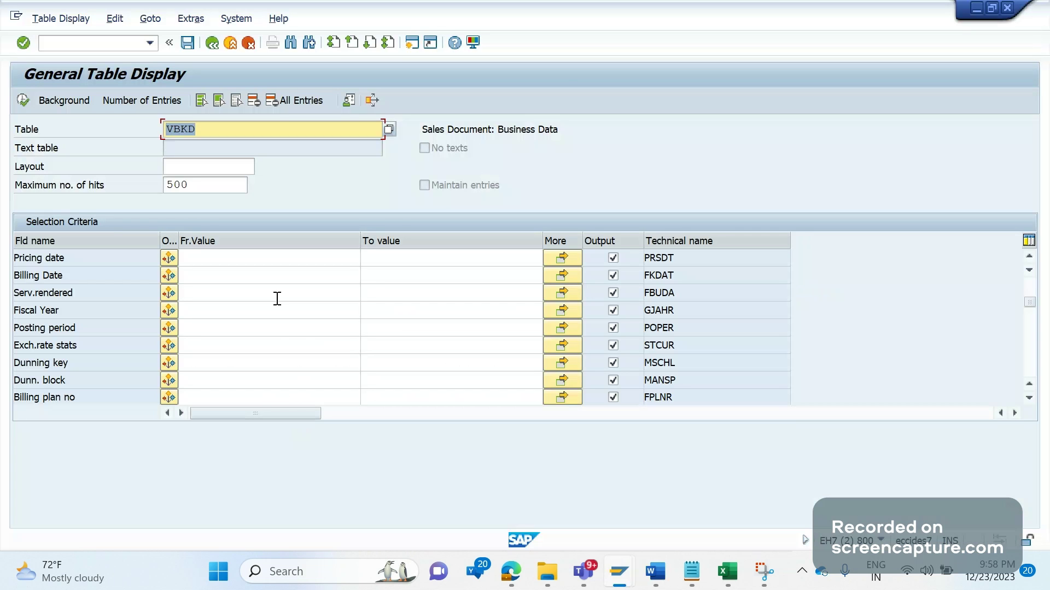
{"action": "key", "text": "alt+Tab"}
{"action": "type", "text": "V"}
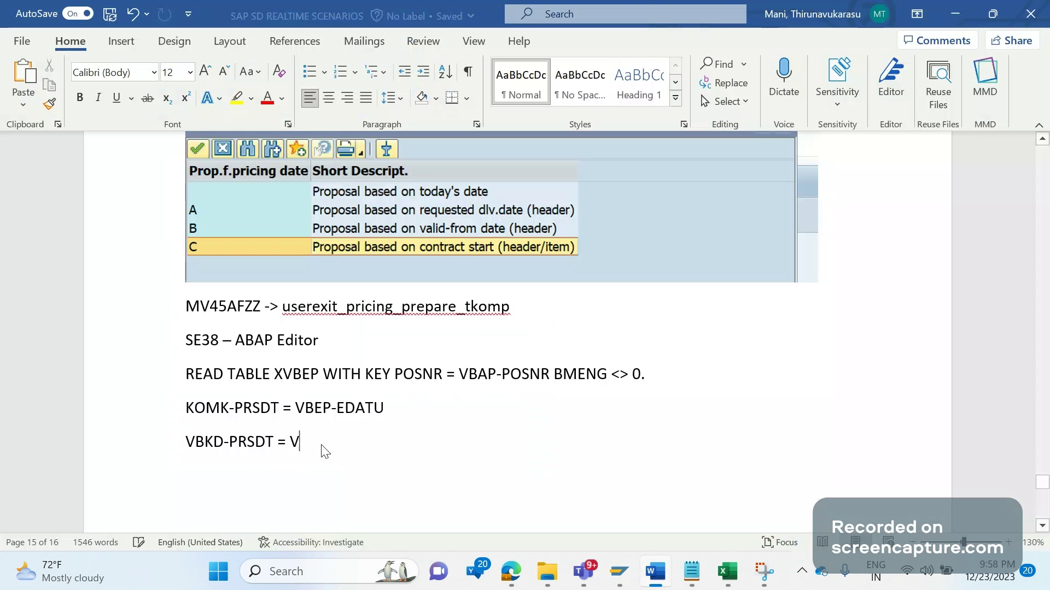
{"action": "type", "text": "BEP-EDATU"}
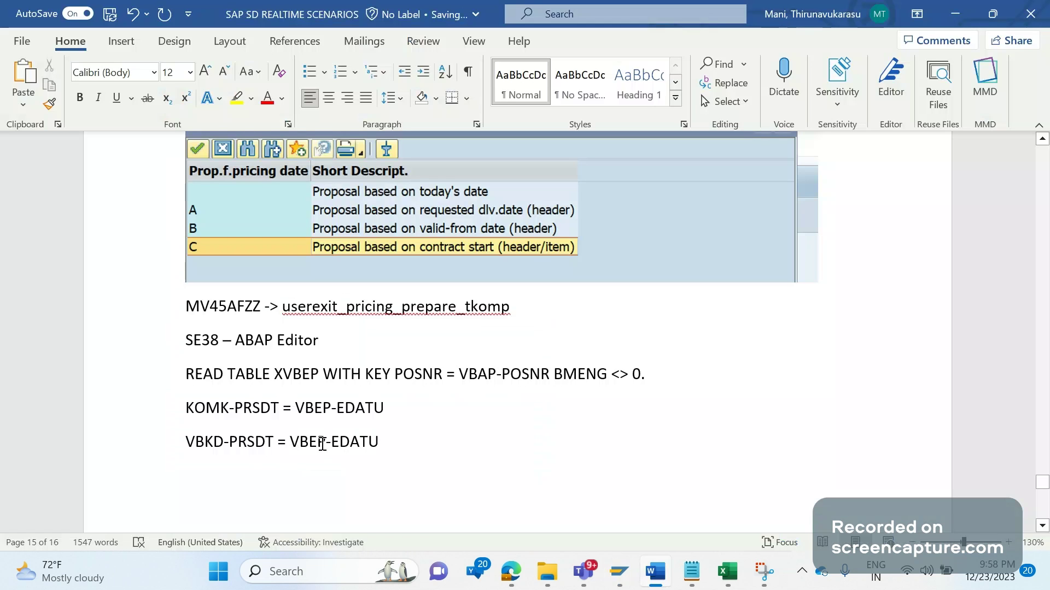
{"action": "key", "text": "Return"}
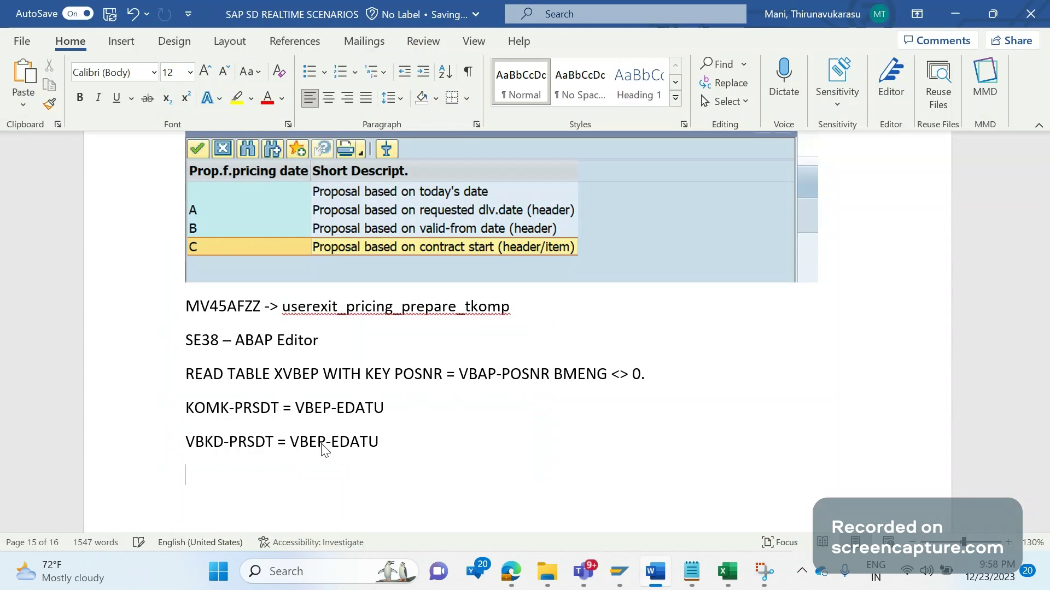
- Add ELSE followed by KOMP-PRSDT = VBAK-VDATU and VBKD-PRSDT = VBAK-VDATU
{"action": "type", "text": "ELSE"}
{"action": "key", "text": "Return"}
{"action": "type", "text": "KOM"}
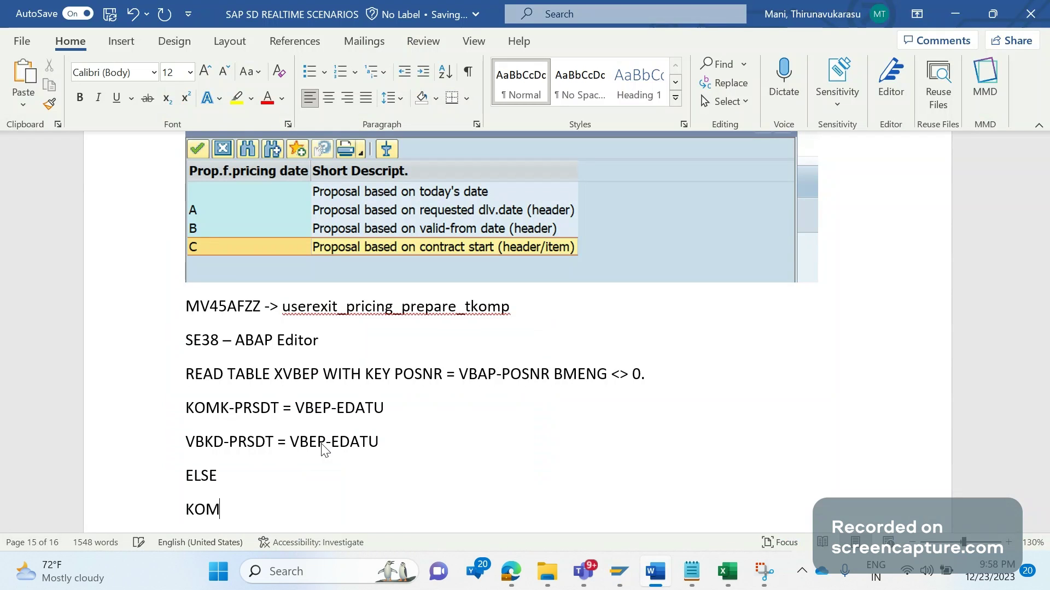
{"action": "type", "text": "P-PRSDT ="}
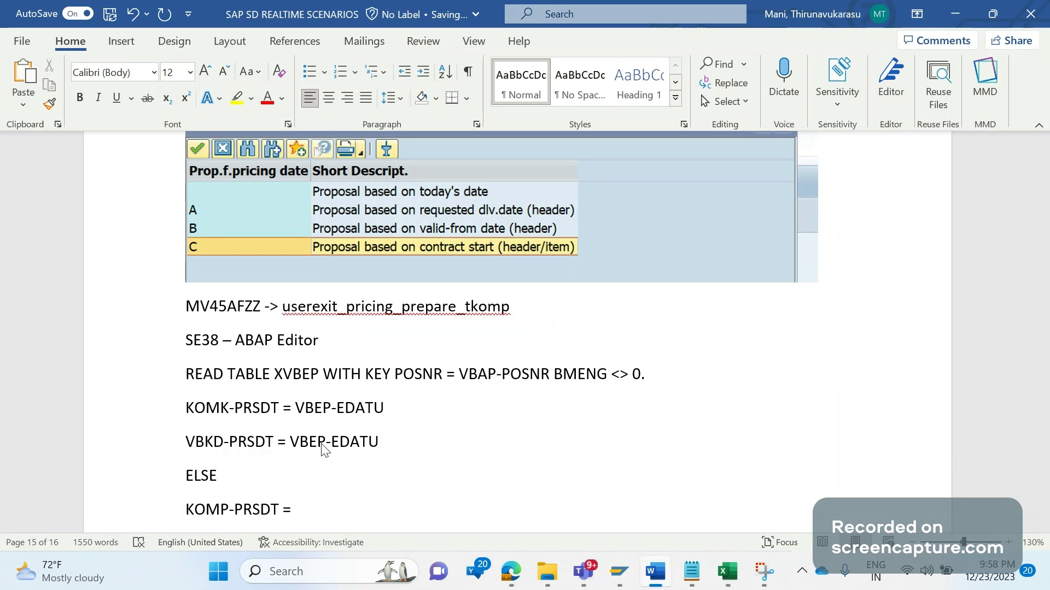
{"action": "type", "text": " VBAK-VDA"}
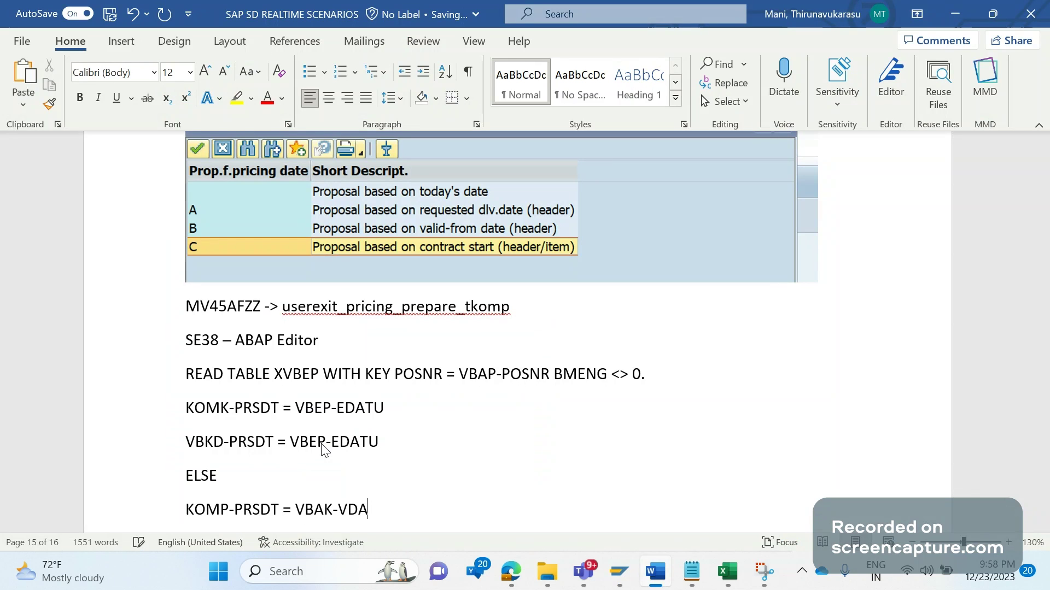
{"action": "type", "text": "TU"}
{"action": "key", "text": "Return"}
{"action": "type", "text": "V"}
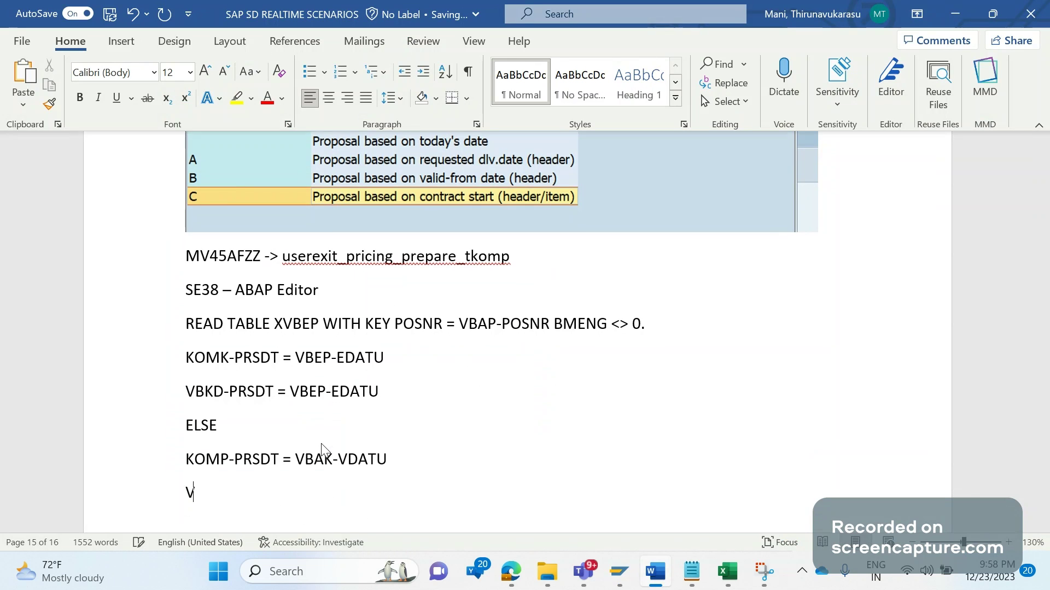
{"action": "type", "text": "BKD-PRSDT = VB"}
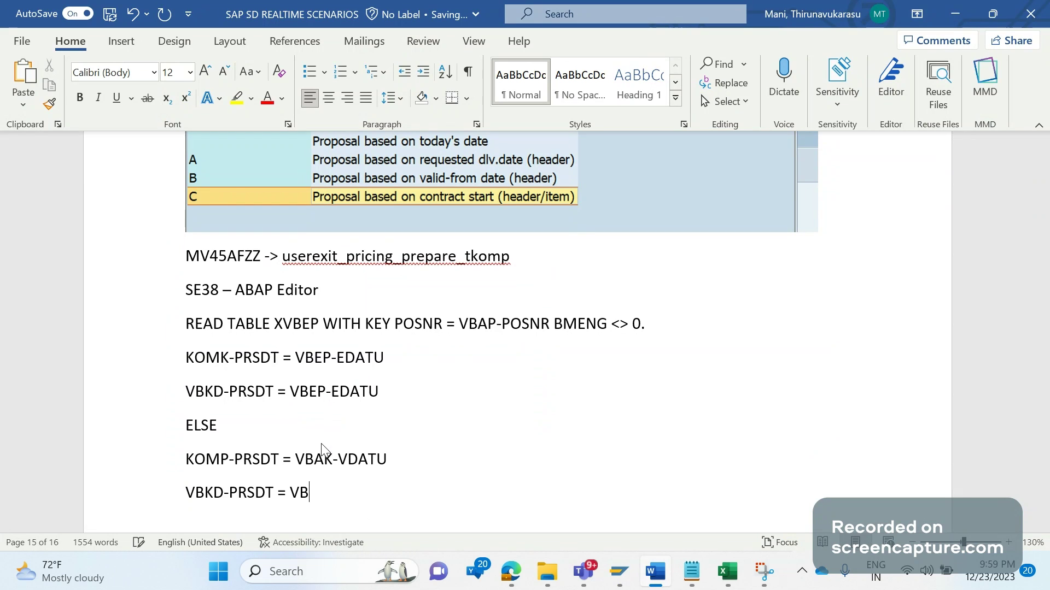
{"action": "type", "text": "AK-VDATU"}
- Search table VBAK's fields for VDATU (Request.dlv.dt), then switch back to Word
{"action": "key", "text": "alt+Tab"}
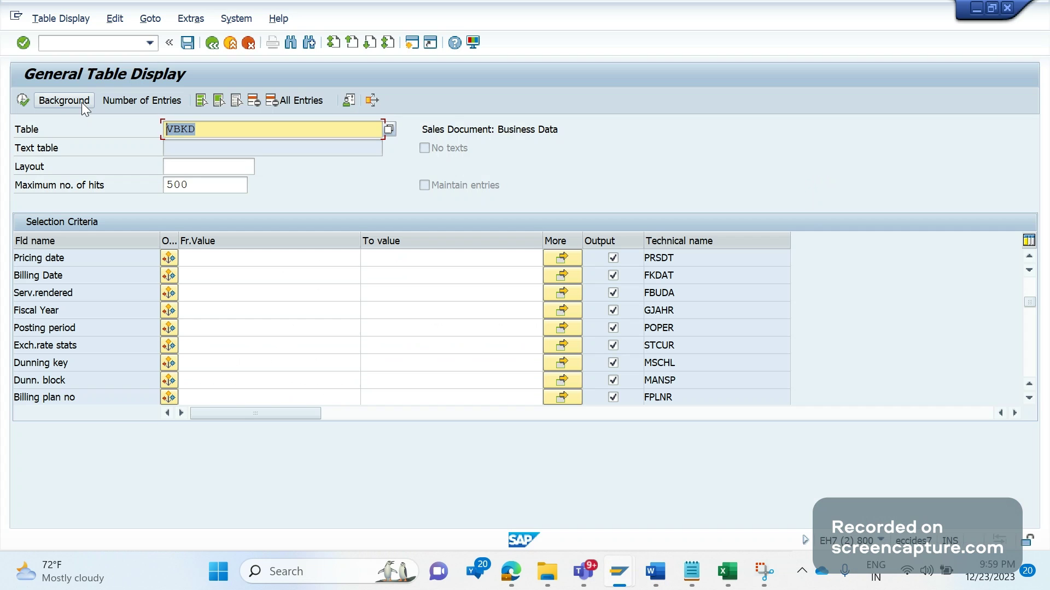
{"action": "key", "text": "ctrl+f"}
{"action": "type", "text": "V"}
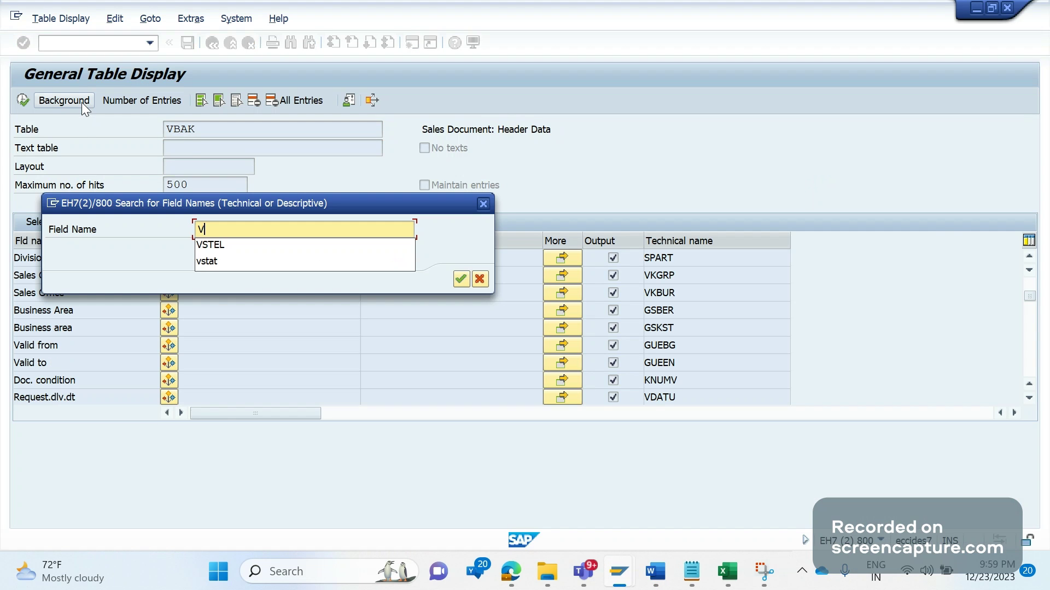
{"action": "key", "text": "Return"}
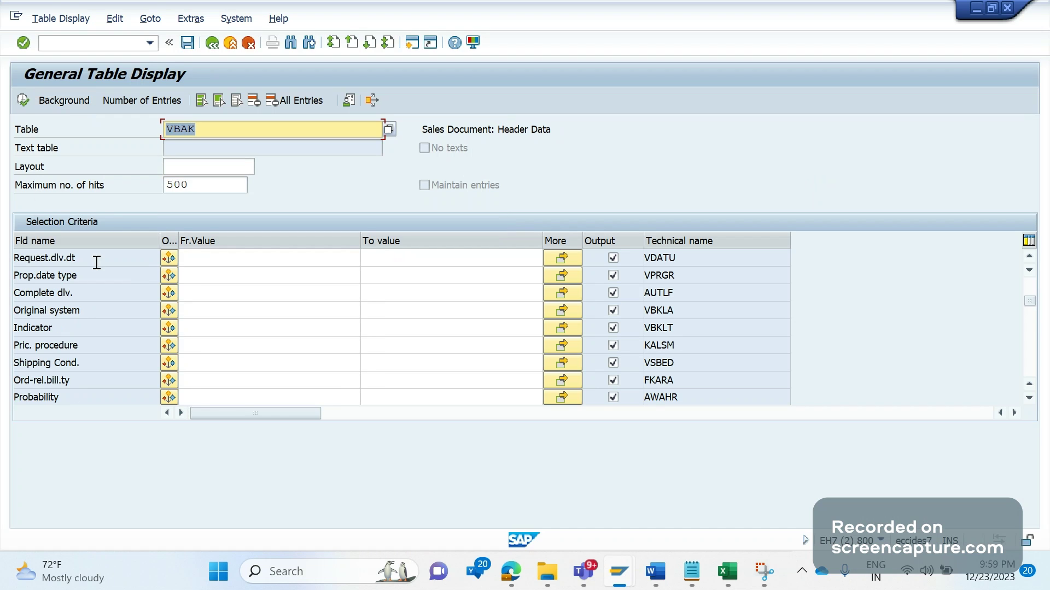
{"action": "left_click_drag", "start_coordinate": [97, 263], "coordinate": [13, 259]}
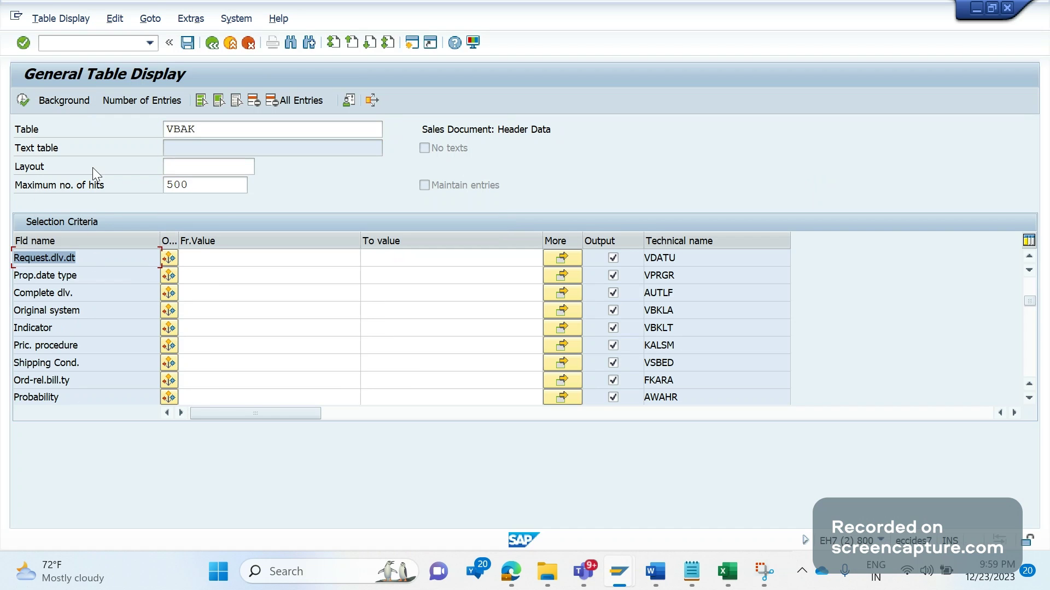
{"action": "key", "text": "Tab"}
{"action": "key", "text": "alt+Tab"}
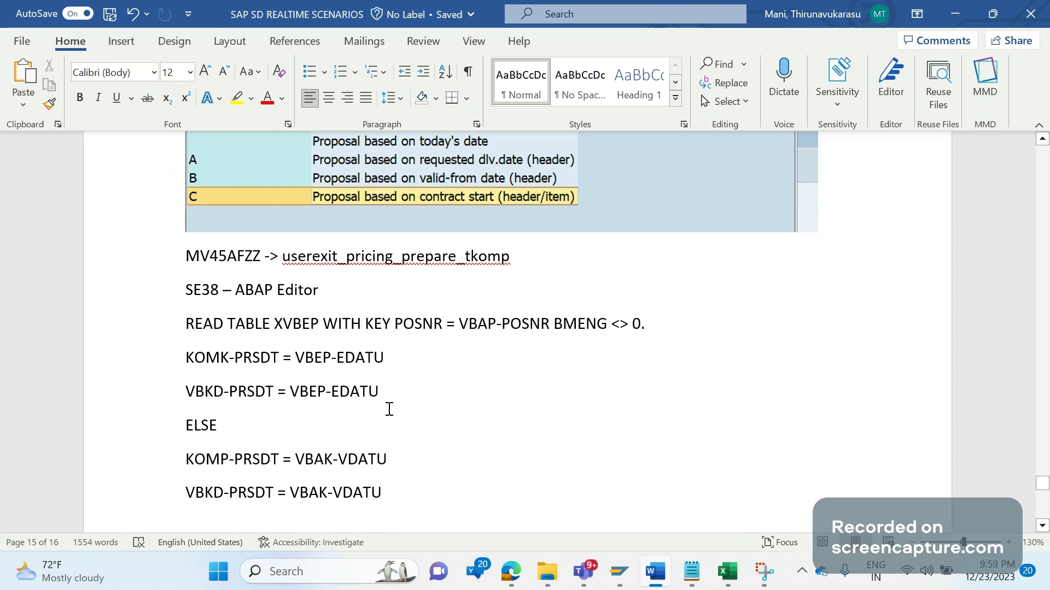
- Insert 'IF SY-SUBRCE EQ 0.' on a new line after the READ TABLE statement
{"action": "left_click_drag", "start_coordinate": [386, 358], "coordinate": [296, 362]}
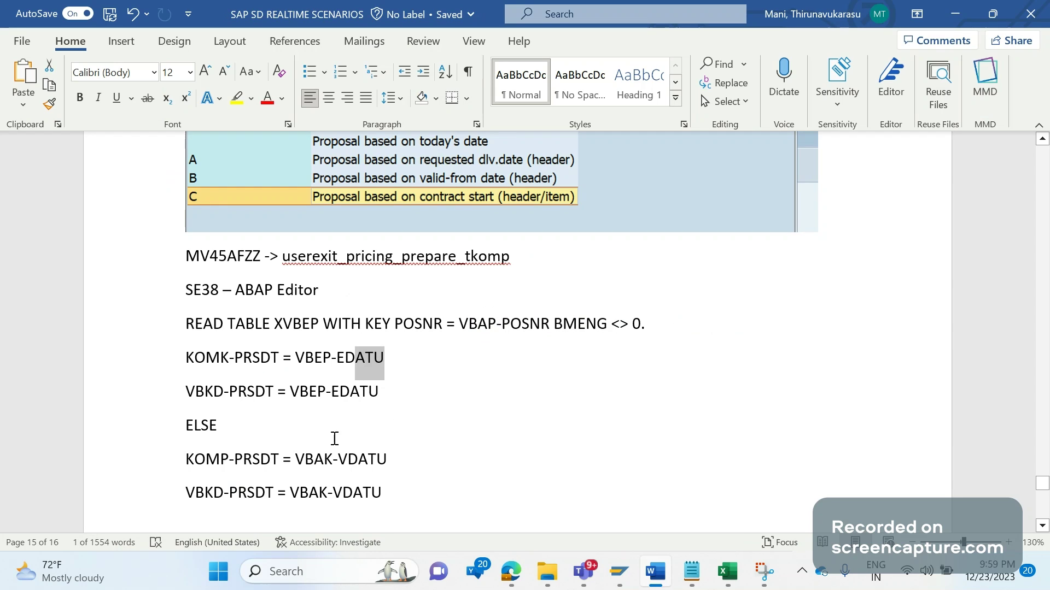
{"action": "left_click_drag", "start_coordinate": [406, 485], "coordinate": [194, 458]}
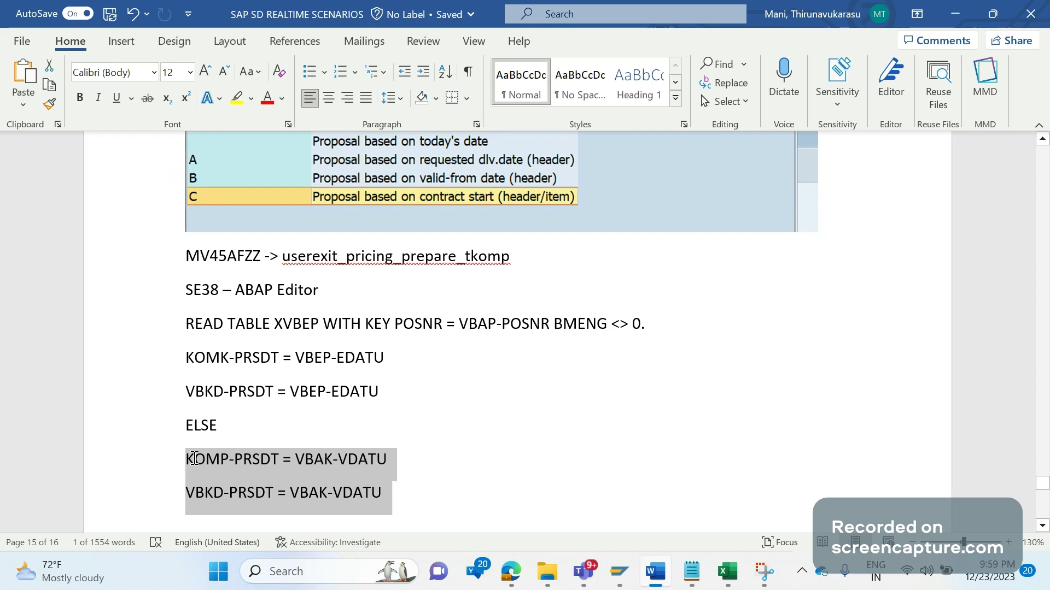
{"action": "left_click", "coordinate": [653, 328]}
{"action": "key", "text": "Return"}
{"action": "type", "text": "IF SY"}
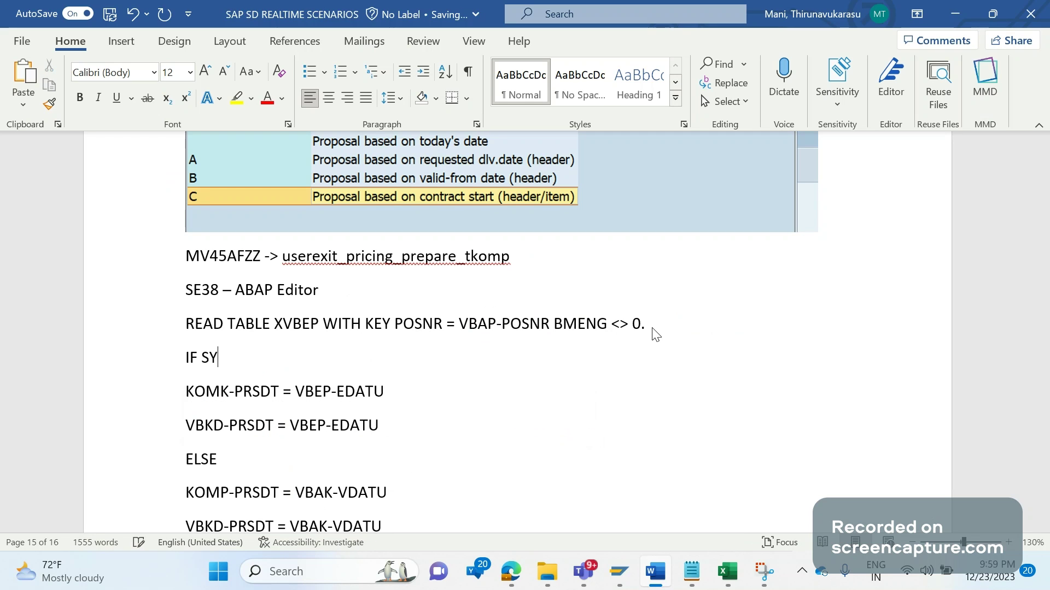
{"action": "type", "text": "-SUBRCE EQ"}
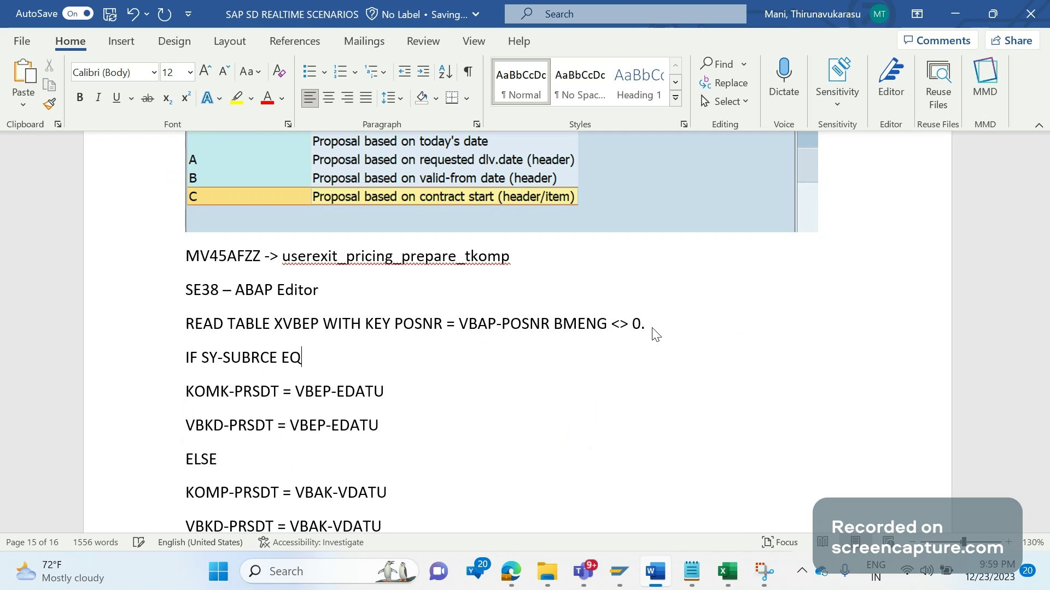
{"action": "type", "text": " 0."}
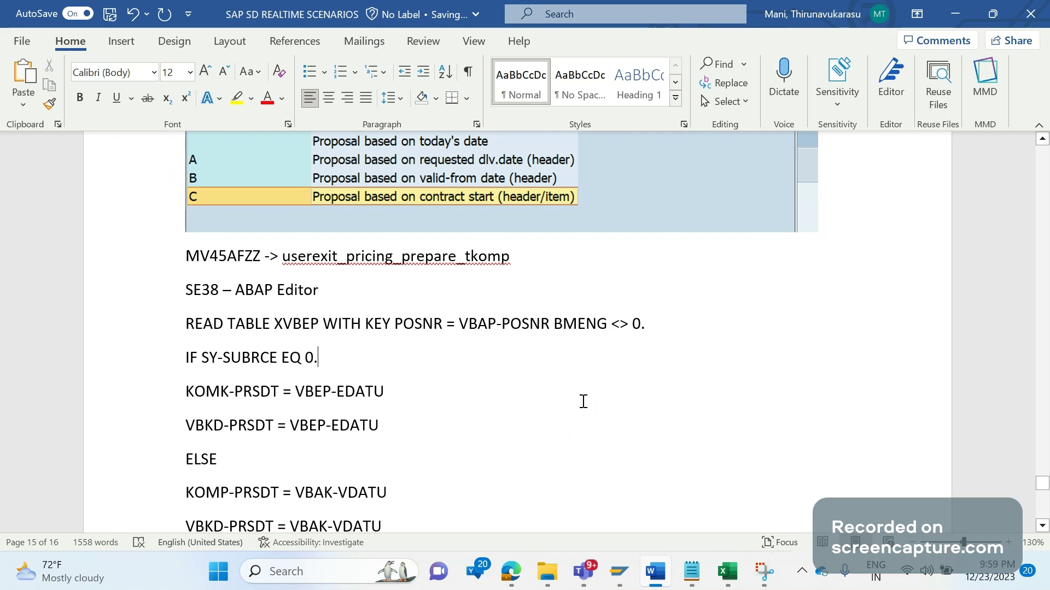
- Close the block with an 'ENDIF.' line below the VBAK-VDATU assignments
{"action": "key", "text": "Down"}
{"action": "key", "text": "Down"}
{"action": "key", "text": "Down"}
{"action": "key", "text": "Down"}
{"action": "key", "text": "Down"}
{"action": "key", "text": "Down"}
{"action": "key", "text": "Down"}
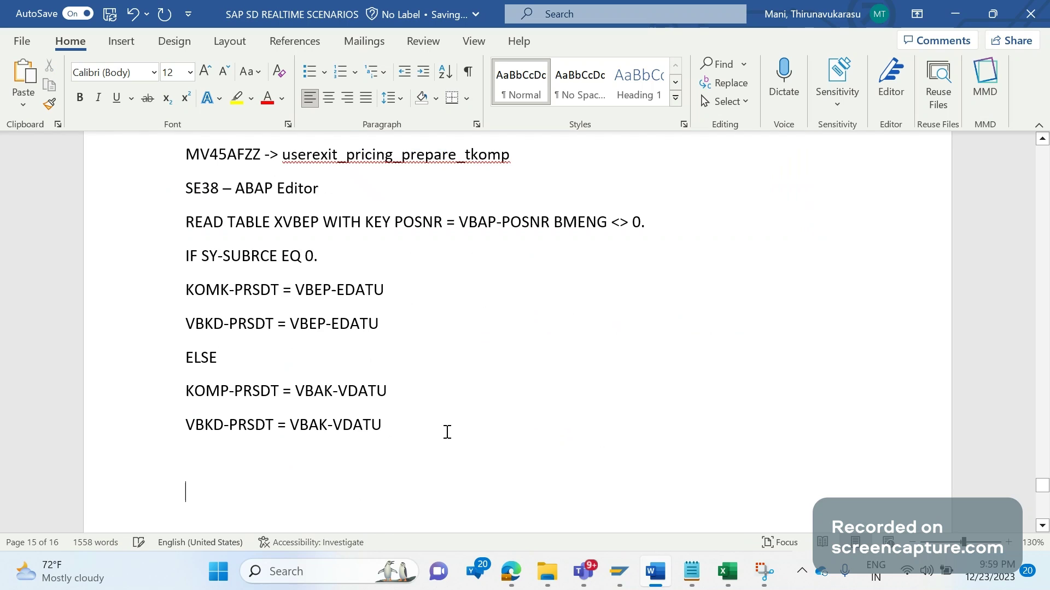
{"action": "key", "text": "Up"}
{"action": "type", "text": "ENDIF."}
{"action": "left_click", "coordinate": [197, 398], "text": "shift"}
{"action": "left_click", "coordinate": [157, 234], "text": "shift"}
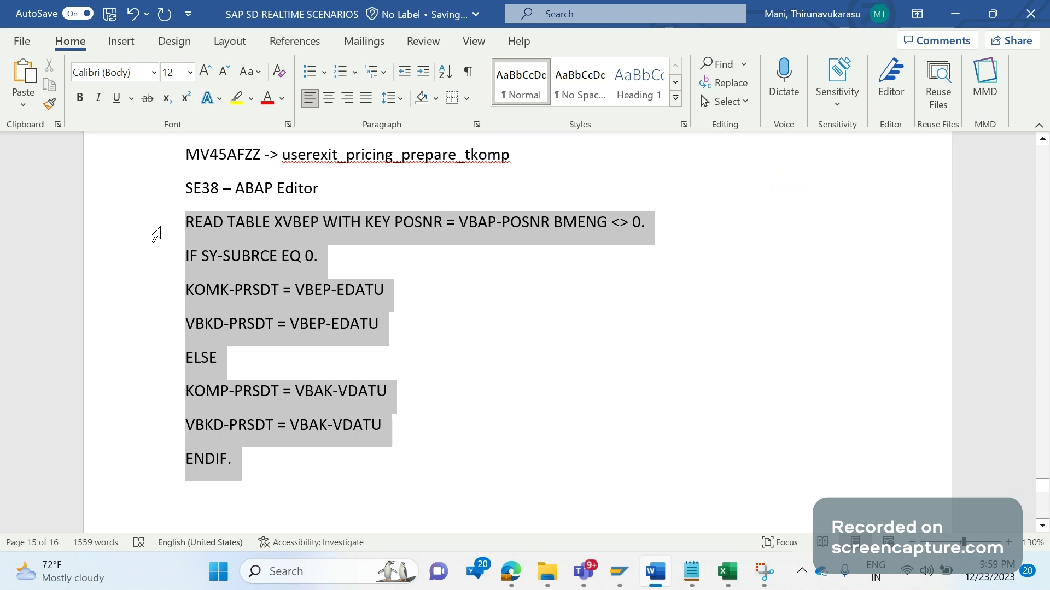
{"action": "left_click", "coordinate": [524, 163]}
{"action": "left_click_drag", "start_coordinate": [523, 163], "coordinate": [269, 153]}
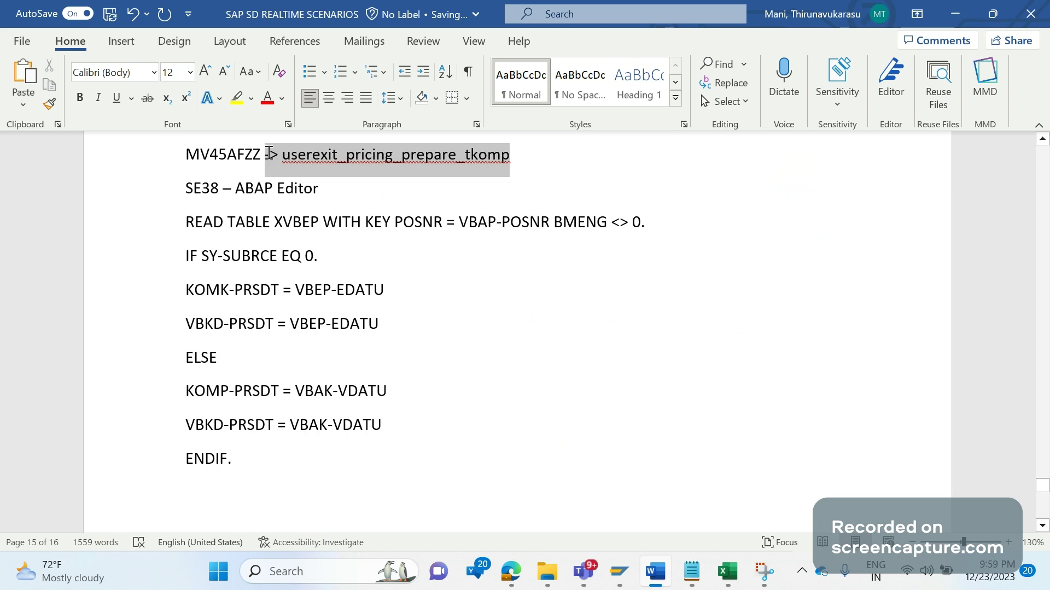
{"action": "left_click", "coordinate": [483, 348]}
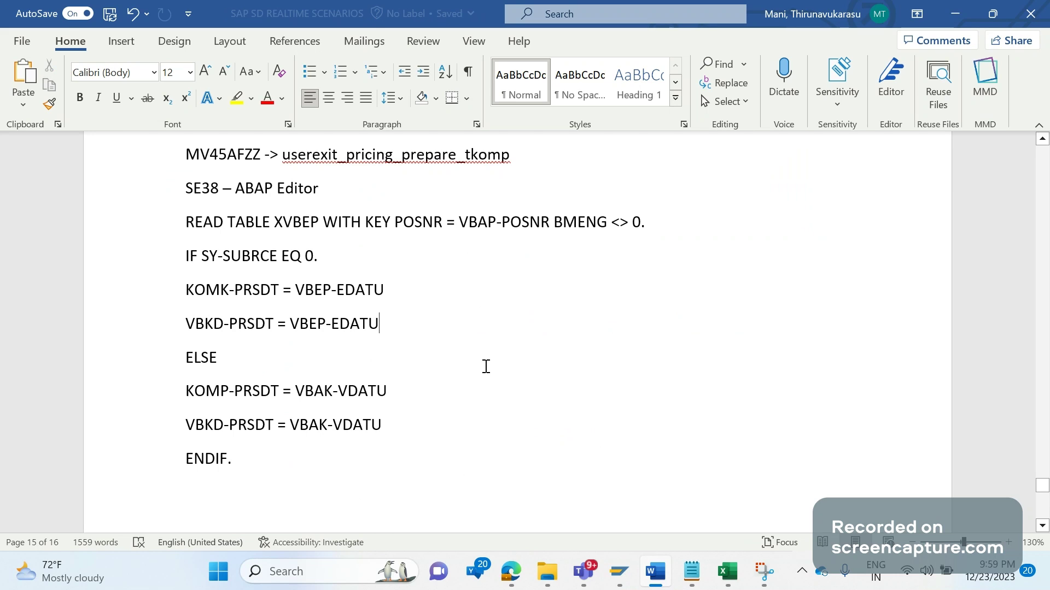
{"action": "left_click", "coordinate": [392, 241]}
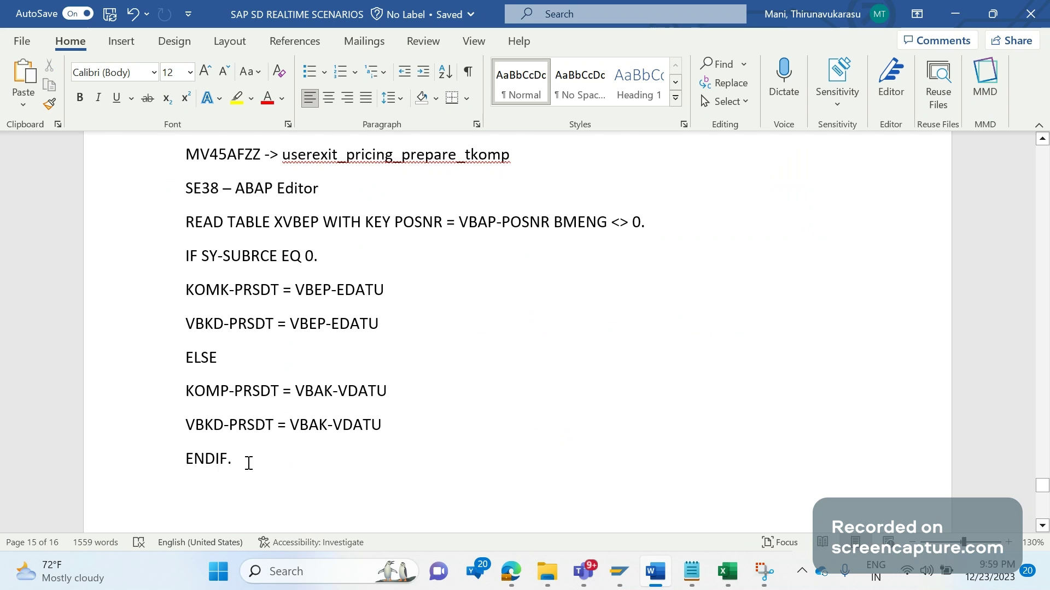
{"action": "left_click_drag", "start_coordinate": [249, 464], "coordinate": [185, 154]}
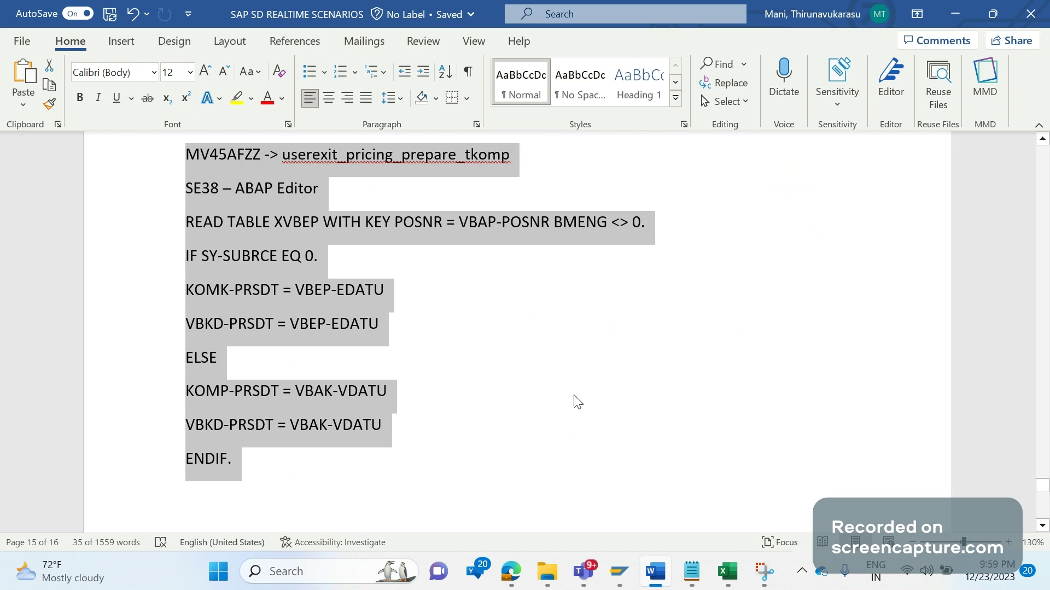
{"action": "left_click", "coordinate": [474, 358]}
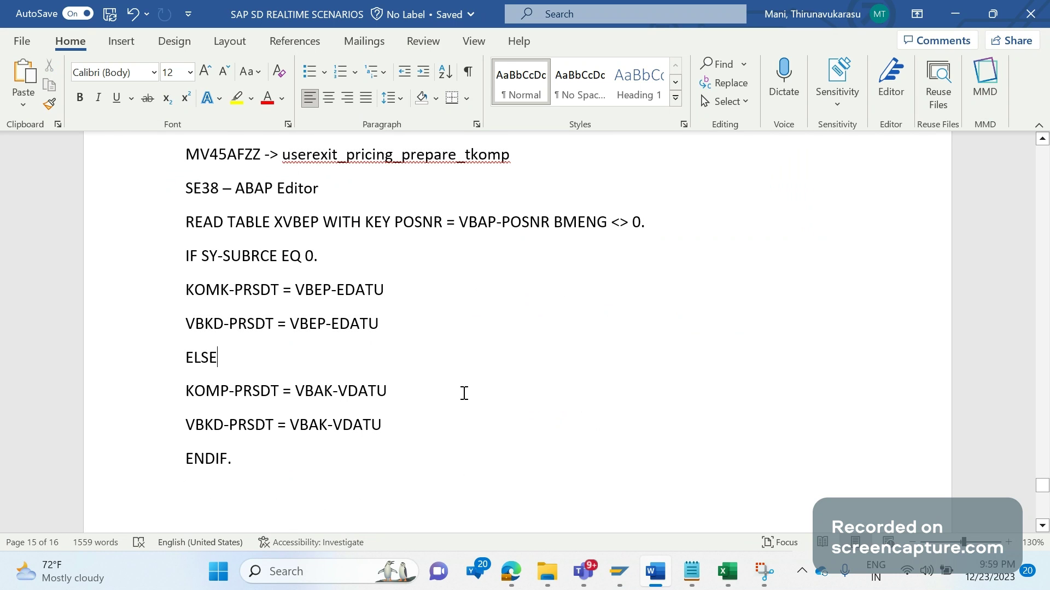
{"action": "scroll", "coordinate": [464, 393], "scroll_direction": "up", "scroll_amount": 2}
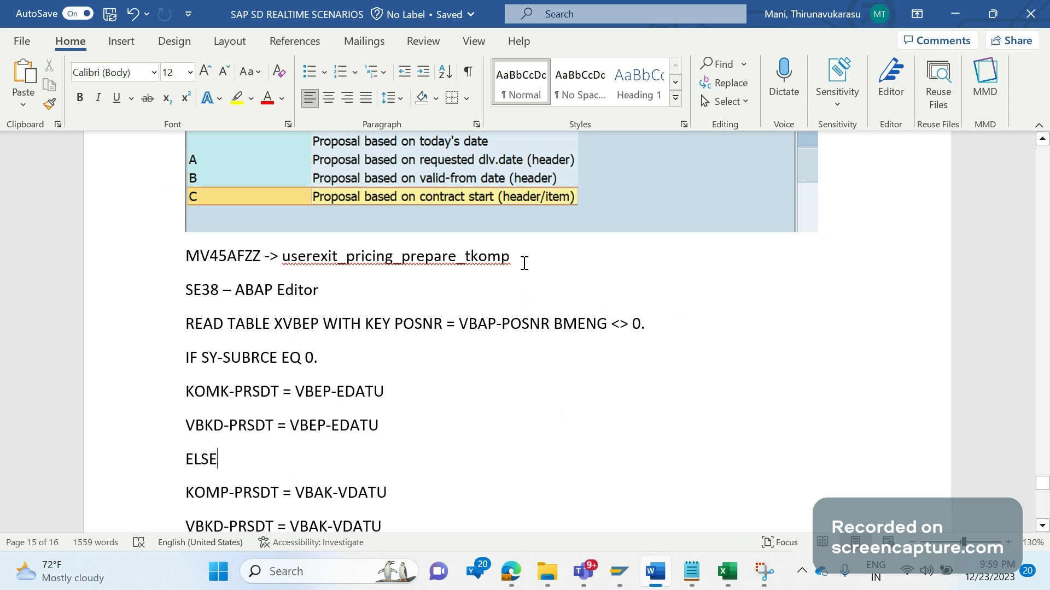
{"action": "left_click_drag", "start_coordinate": [523, 263], "coordinate": [185, 257]}
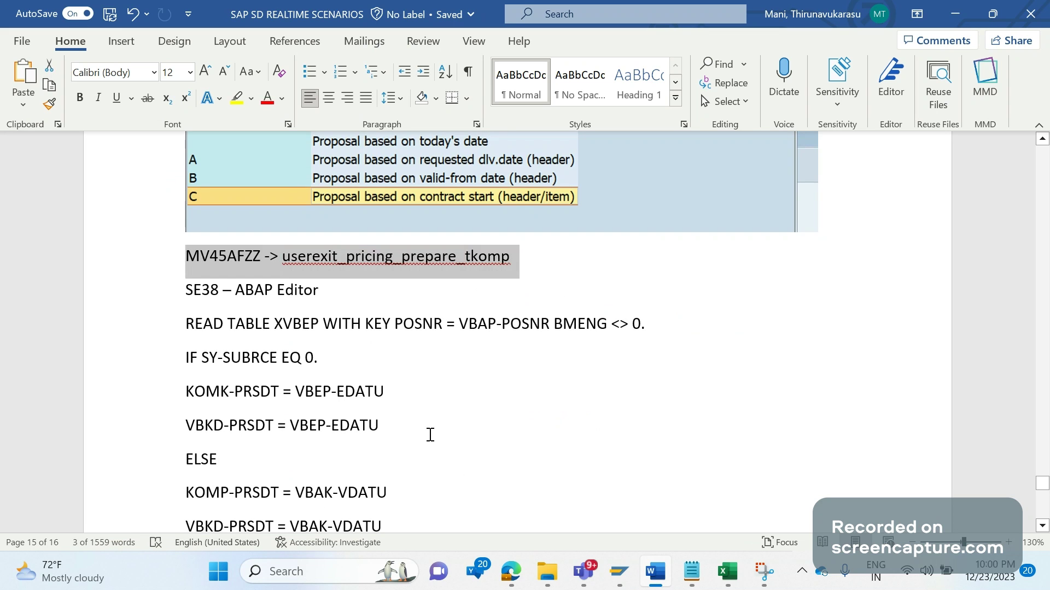
{"action": "scroll", "coordinate": [350, 470], "scroll_direction": "down", "scroll_amount": 1}
{"action": "left_click_drag", "start_coordinate": [266, 509], "coordinate": [170, 222]}
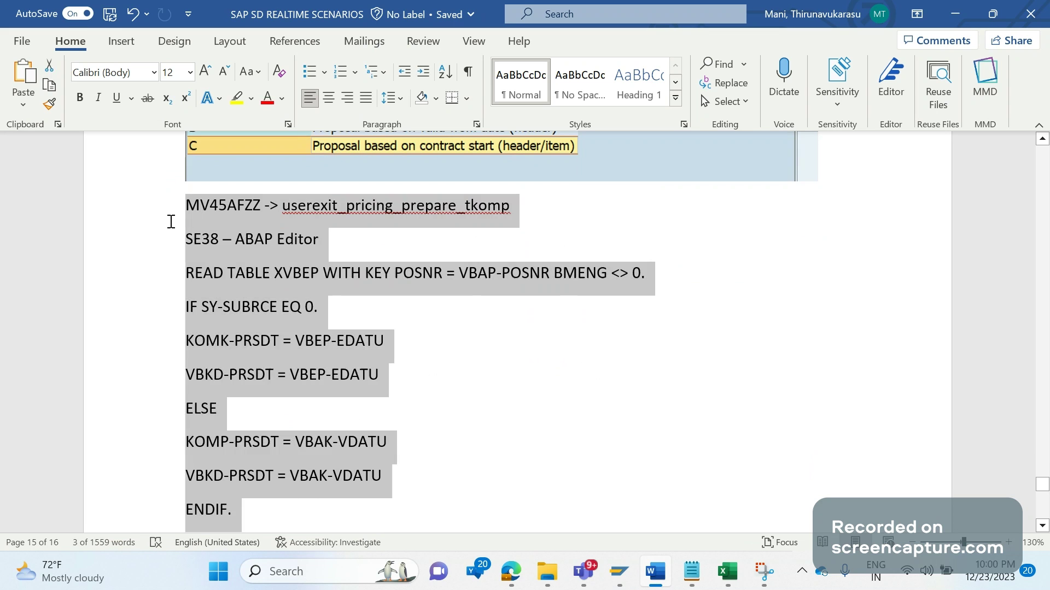
{"action": "scroll", "coordinate": [498, 471], "scroll_direction": "up", "scroll_amount": 1}
{"action": "scroll", "coordinate": [499, 471], "scroll_direction": "up", "scroll_amount": 7}
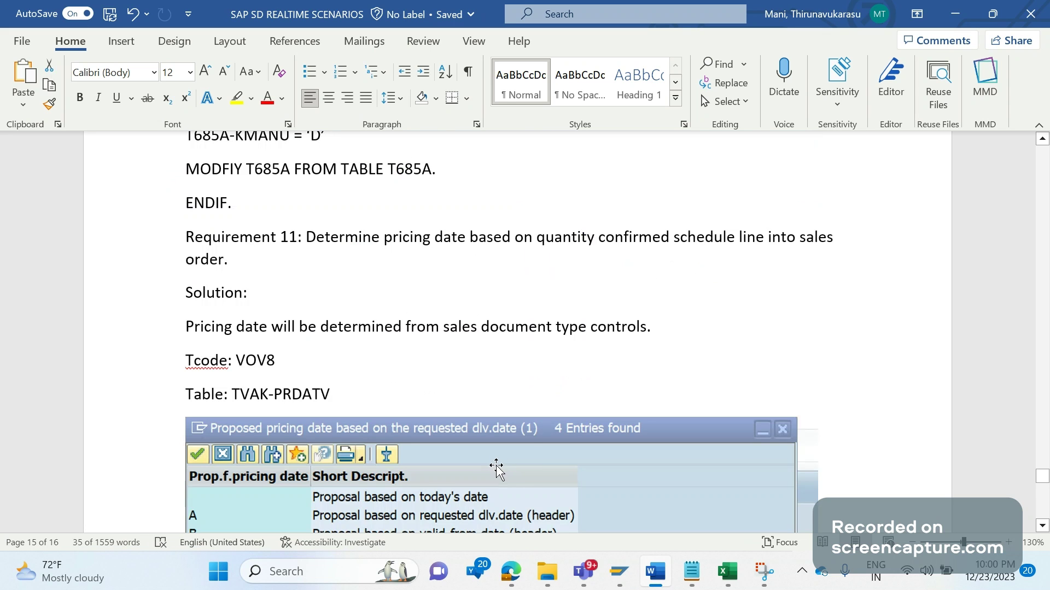
{"action": "scroll", "coordinate": [497, 467], "scroll_direction": "down", "scroll_amount": 1}
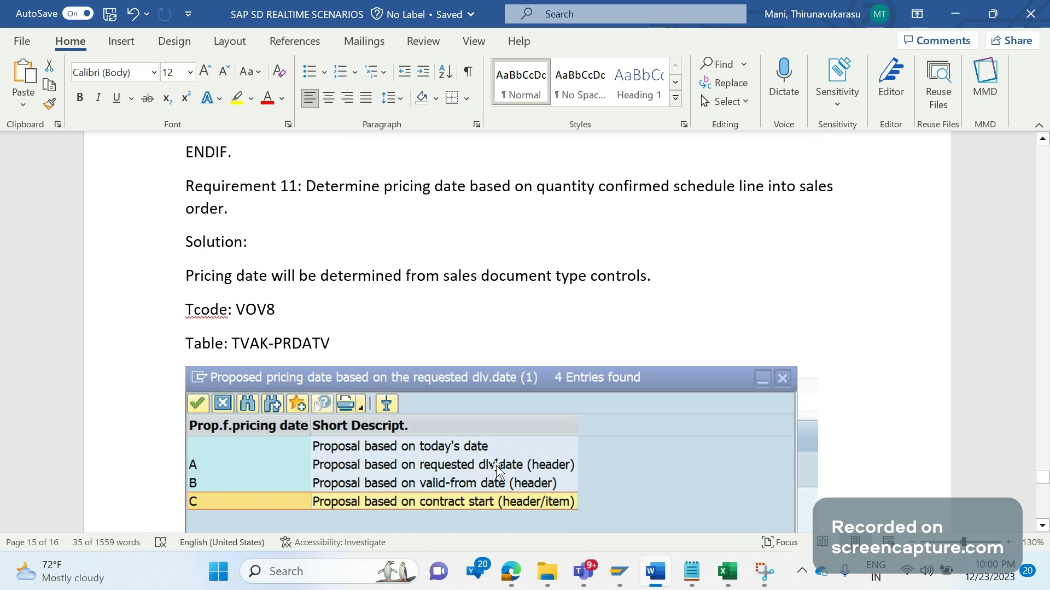